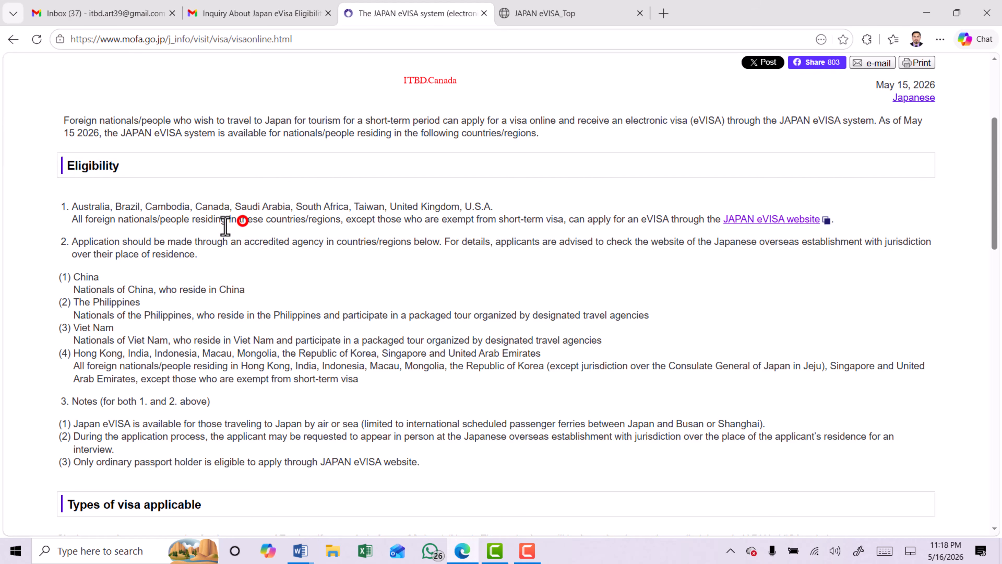
- Read the first eligibility item on which countries' residents can apply for a Japan eVISA through the website
{"action": "left_click_drag", "start_coordinate": [73, 206], "coordinate": [520, 192]}
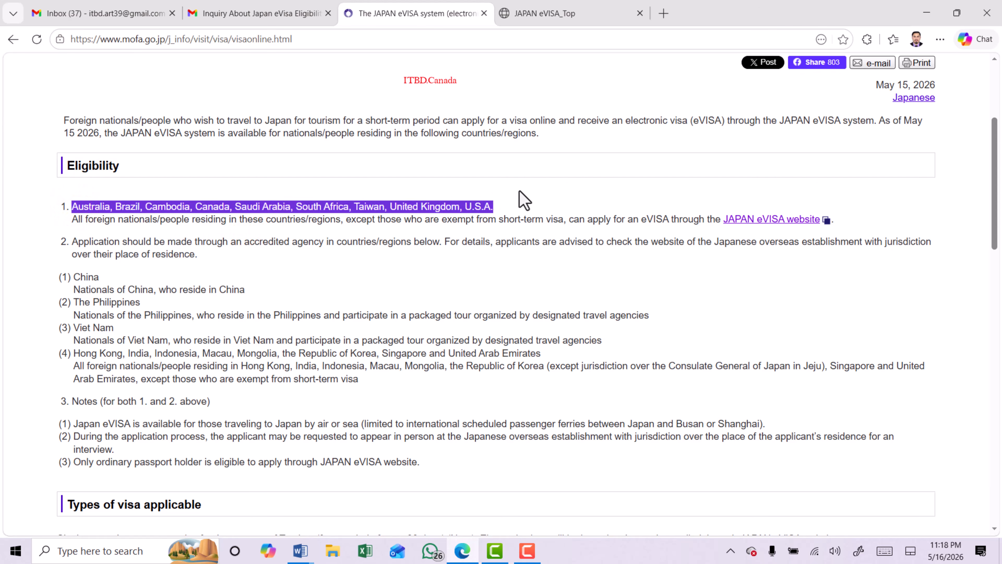
{"action": "left_click", "coordinate": [342, 235]}
{"action": "left_click_drag", "start_coordinate": [71, 218], "coordinate": [525, 225]}
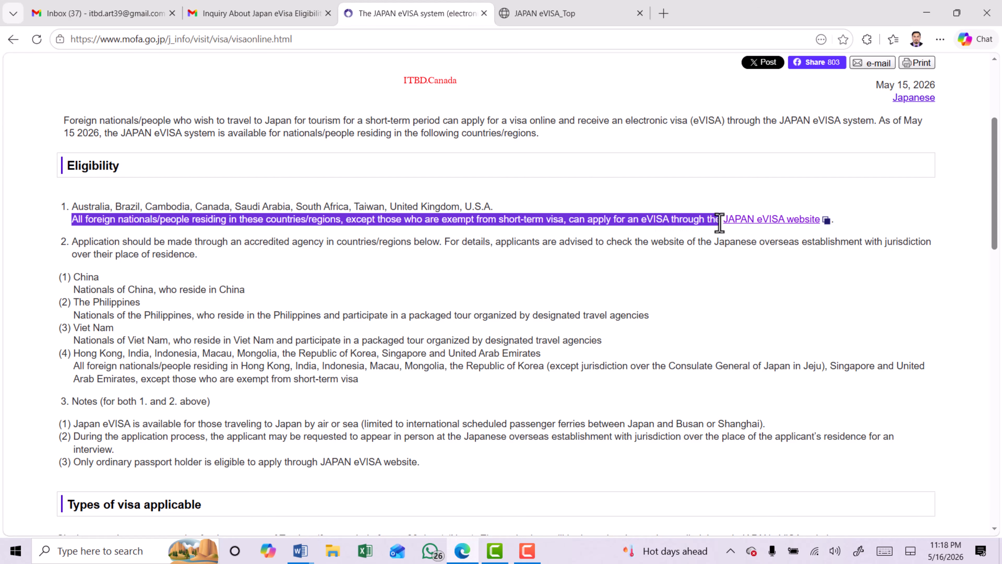
{"action": "left_click", "coordinate": [861, 225]}
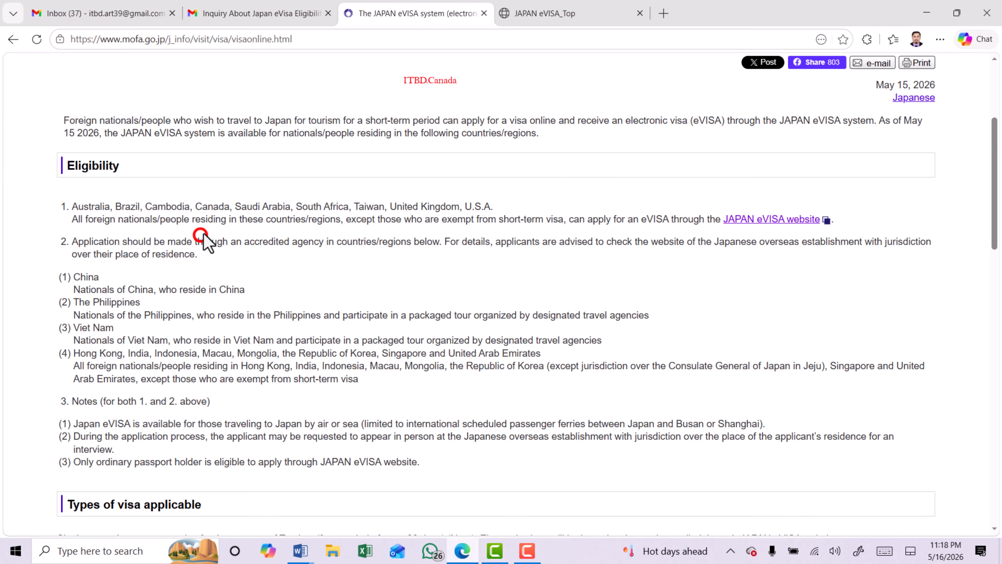
{"action": "left_click_drag", "start_coordinate": [73, 206], "coordinate": [518, 199]}
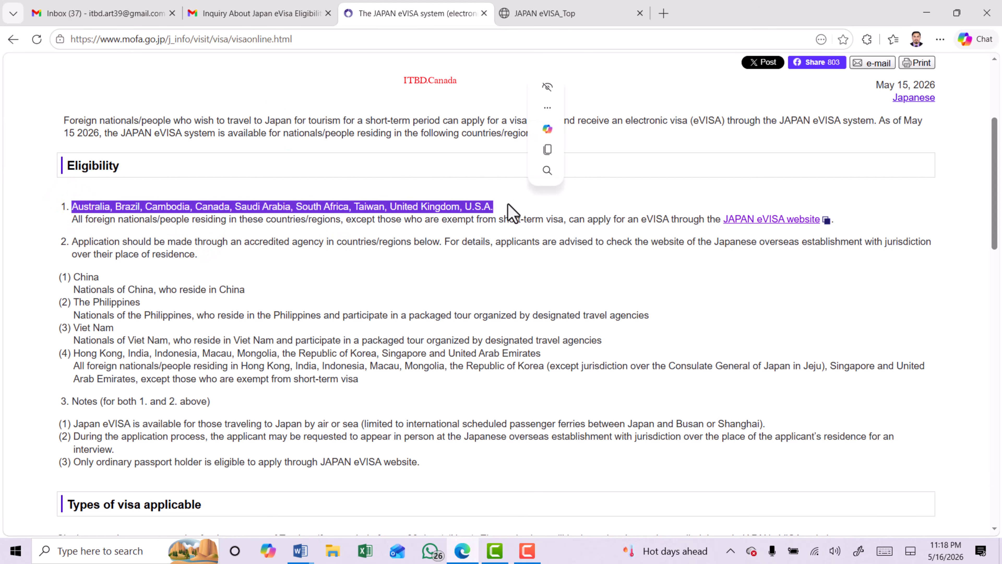
- Switch to the JAPAN eVISA site and review the start of the Flow of online visa application section
{"action": "left_click", "coordinate": [552, 14]}
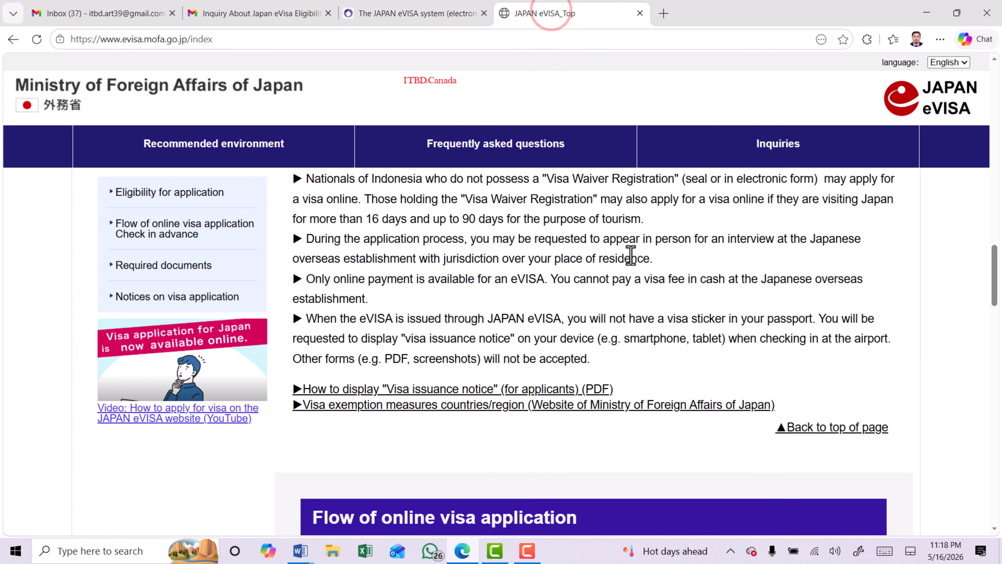
{"action": "scroll", "coordinate": [562, 332], "scroll_direction": "down", "scroll_amount": 4}
{"action": "scroll", "coordinate": [564, 335], "scroll_direction": "down", "scroll_amount": 2}
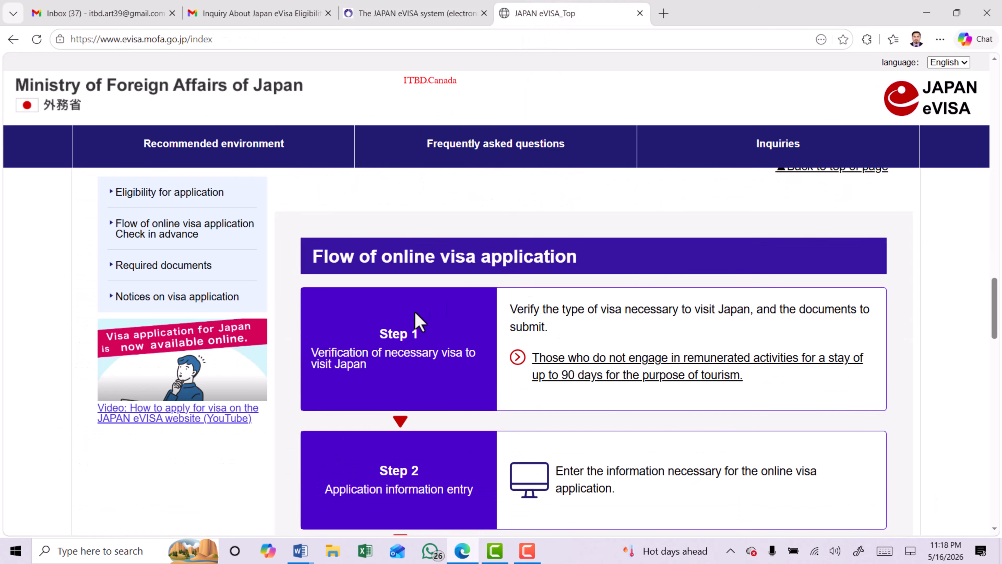
{"action": "scroll", "coordinate": [419, 322], "scroll_direction": "down", "scroll_amount": 2}
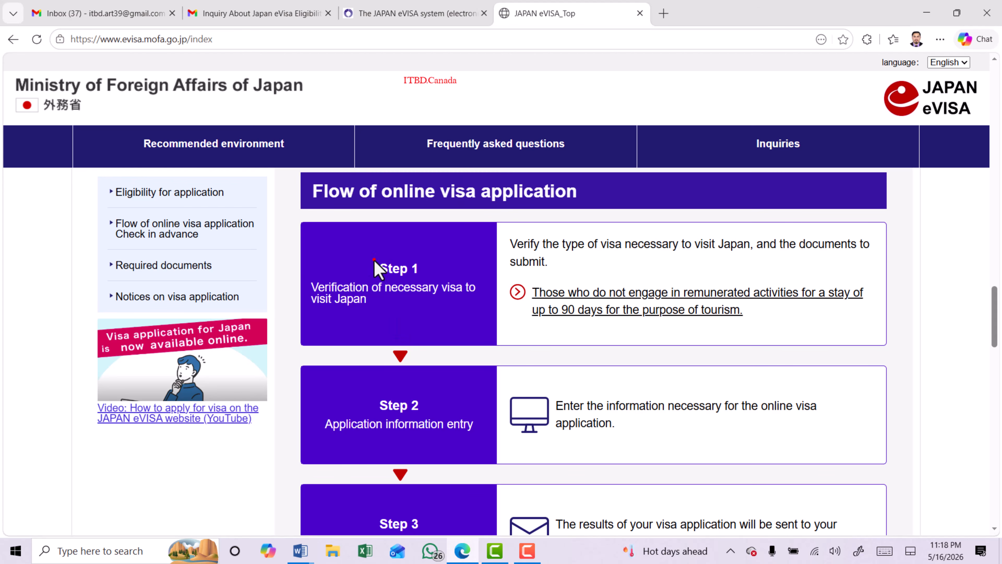
{"action": "scroll", "coordinate": [436, 269], "scroll_direction": "down", "scroll_amount": 2}
{"action": "scroll", "coordinate": [427, 292], "scroll_direction": "up", "scroll_amount": 2}
{"action": "scroll", "coordinate": [380, 327], "scroll_direction": "down", "scroll_amount": 3}
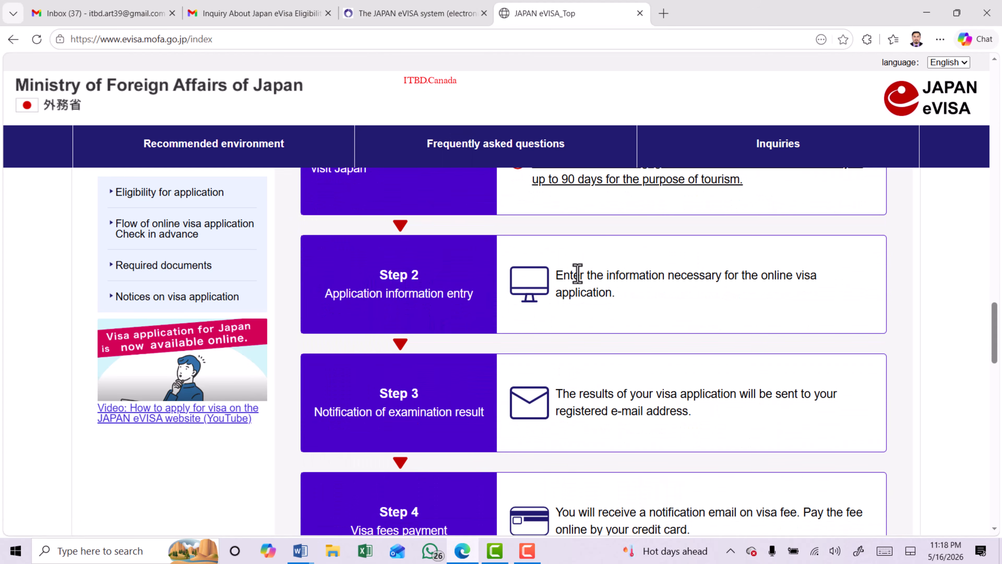
- Read steps 2 to 5 of the application flow, from information entry through fee payment to eVISA issuance
{"action": "left_click_drag", "start_coordinate": [578, 272], "coordinate": [631, 301]}
{"action": "scroll", "coordinate": [623, 301], "scroll_direction": "down", "scroll_amount": 3}
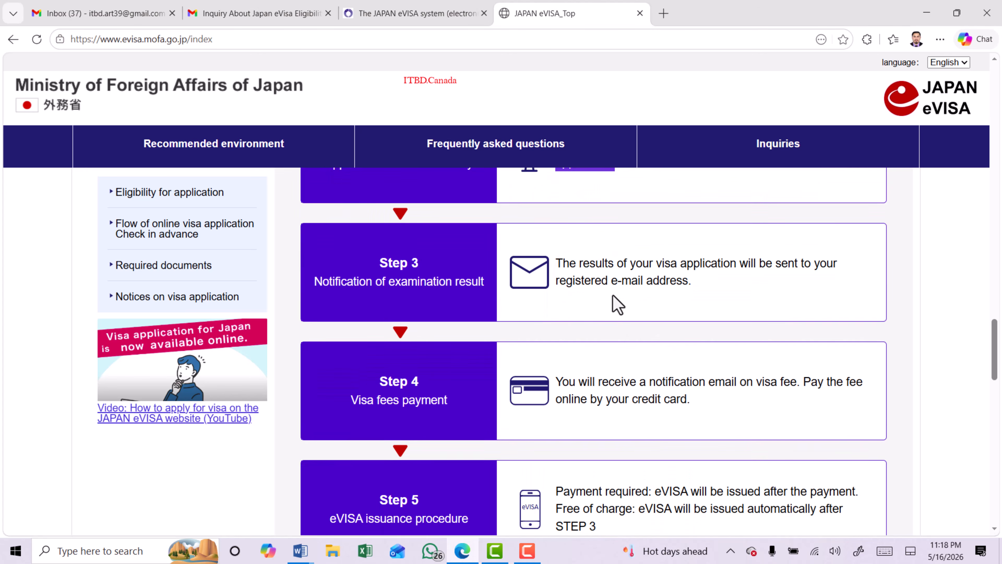
{"action": "scroll", "coordinate": [613, 295], "scroll_direction": "up", "scroll_amount": 3}
{"action": "left_click", "coordinate": [682, 431]}
{"action": "left_click_drag", "start_coordinate": [581, 392], "coordinate": [836, 393]}
{"action": "scroll", "coordinate": [681, 398], "scroll_direction": "down", "scroll_amount": 5}
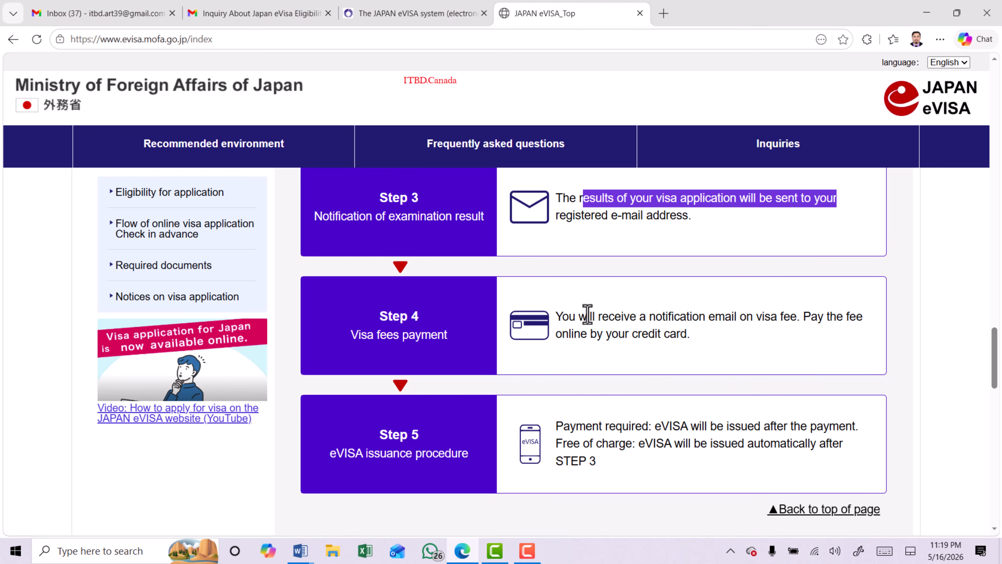
{"action": "left_click_drag", "start_coordinate": [587, 314], "coordinate": [711, 351]}
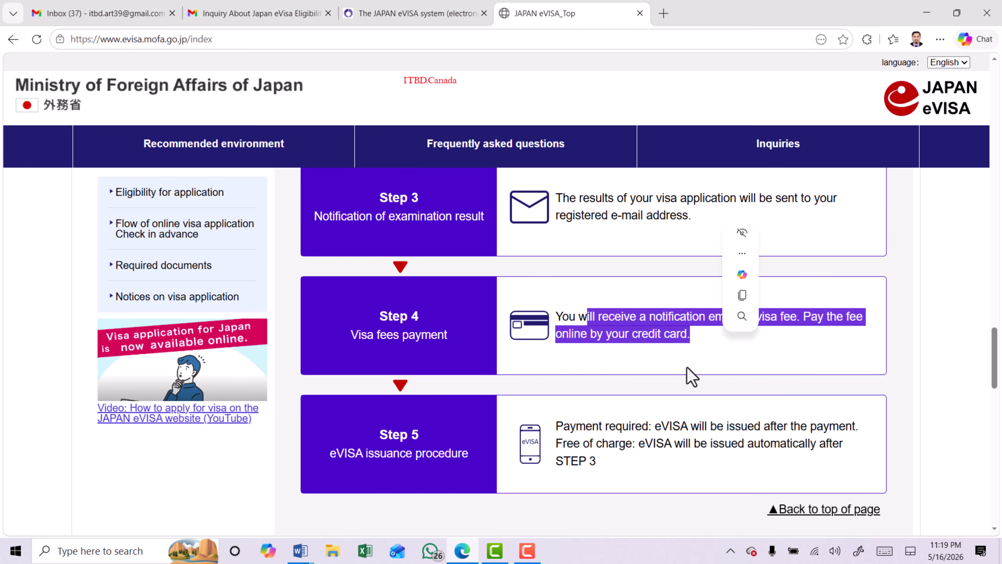
{"action": "left_click_drag", "start_coordinate": [648, 425], "coordinate": [719, 473]}
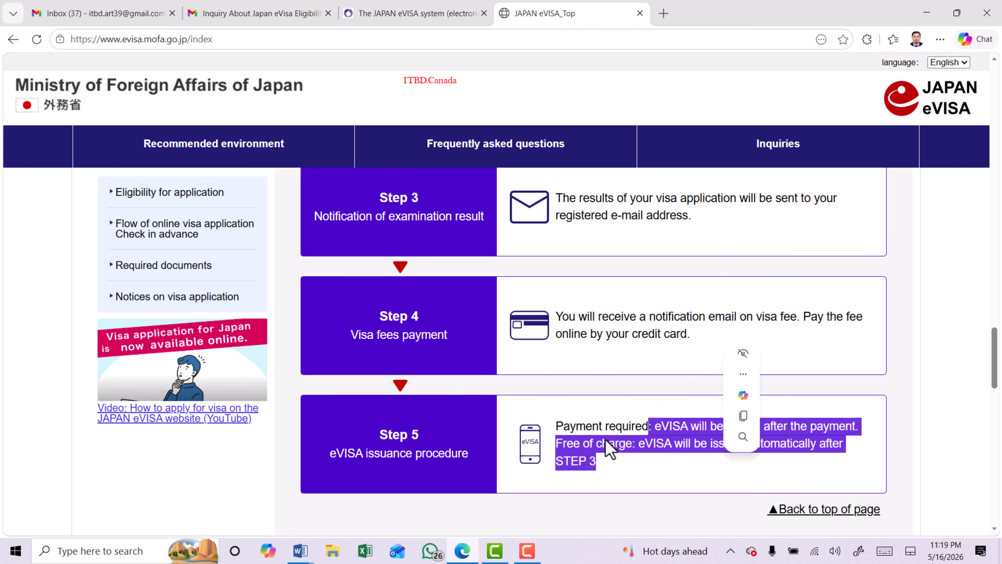
- Open the Step 1 visa requirements check for tourism stays up to 90 days and set the nationality to BANGLADESH
{"action": "scroll", "coordinate": [583, 249], "scroll_direction": "up", "scroll_amount": 8}
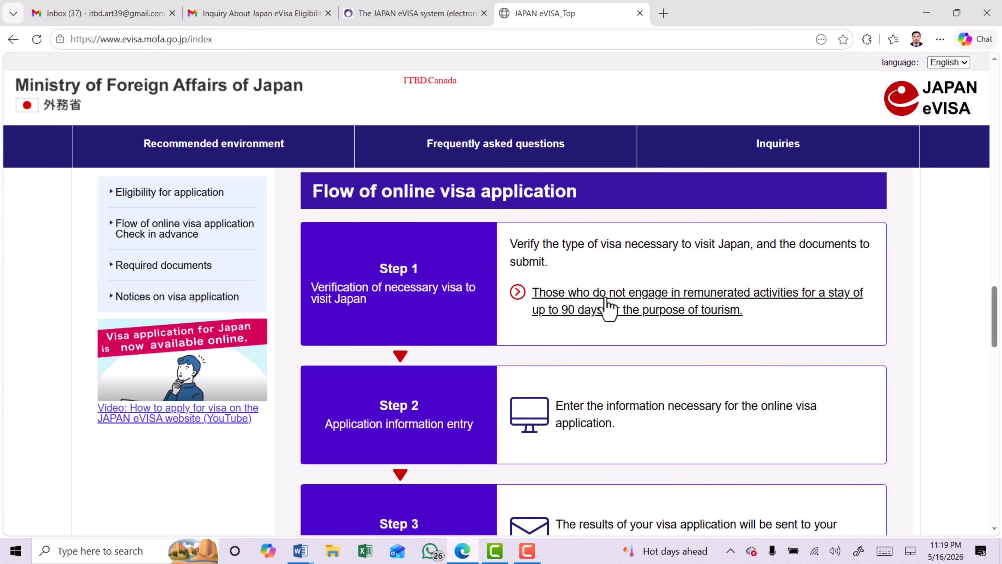
{"action": "left_click", "coordinate": [581, 294]}
{"action": "left_click_drag", "start_coordinate": [194, 203], "coordinate": [255, 222]}
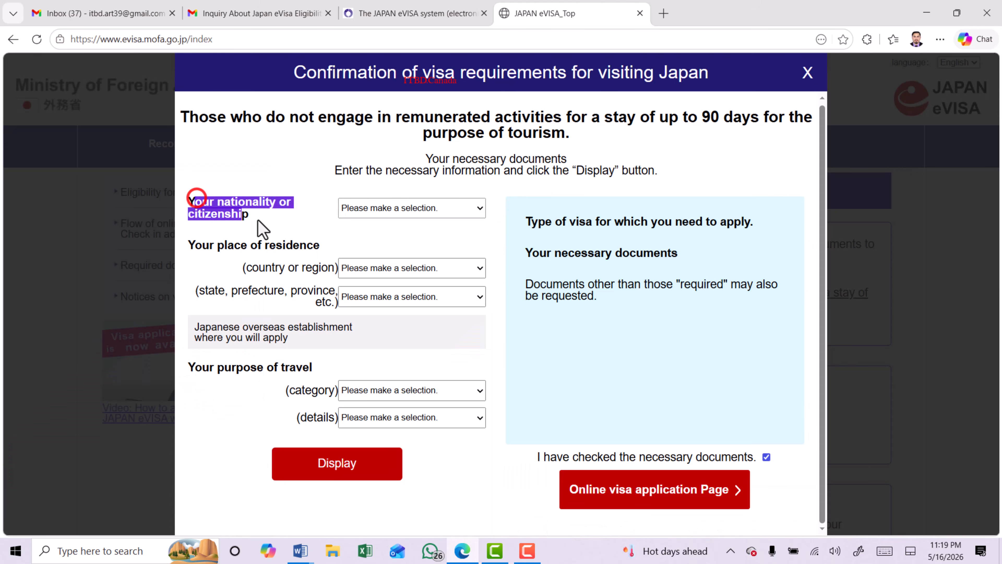
{"action": "left_click", "coordinate": [400, 206]}
{"action": "key", "text": "b"}
{"action": "key", "text": "Down"}
- Set the place of residence to Saudi Arabia, Riyadh Region, and check which Japanese overseas establishment handles the application
{"action": "left_click", "coordinate": [191, 246]}
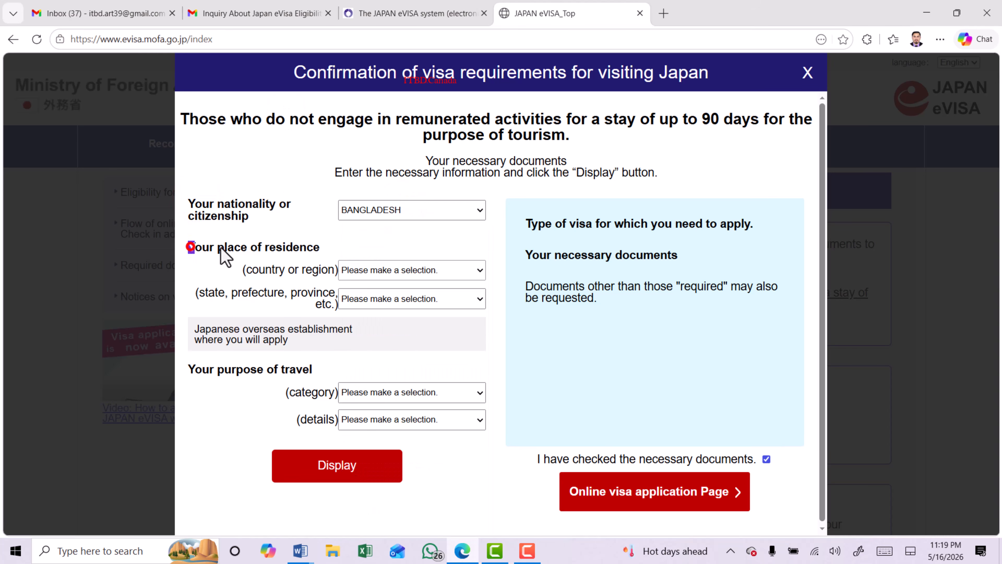
{"action": "left_click_drag", "start_coordinate": [221, 250], "coordinate": [315, 249]}
{"action": "left_click", "coordinate": [383, 269]}
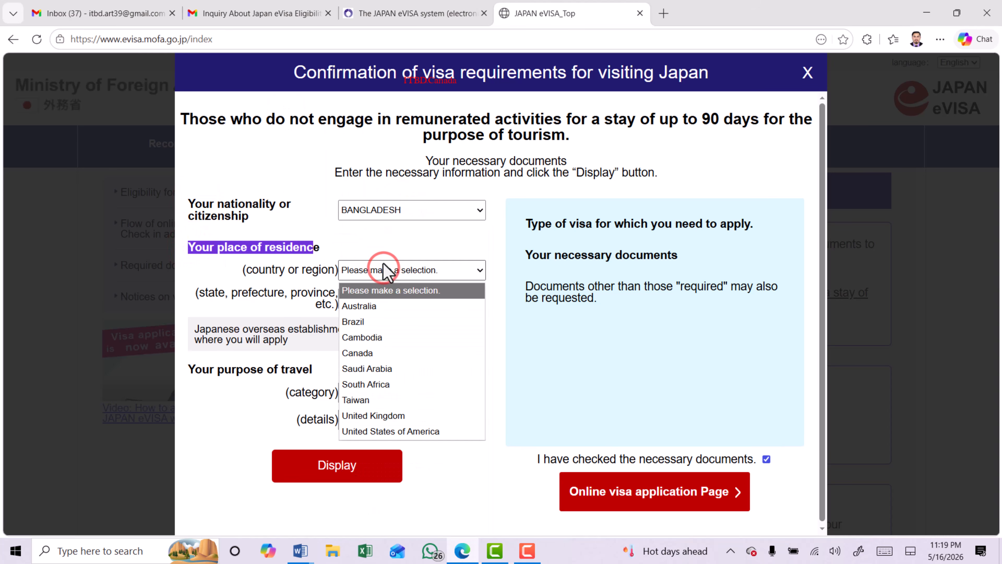
{"action": "left_click", "coordinate": [391, 369]}
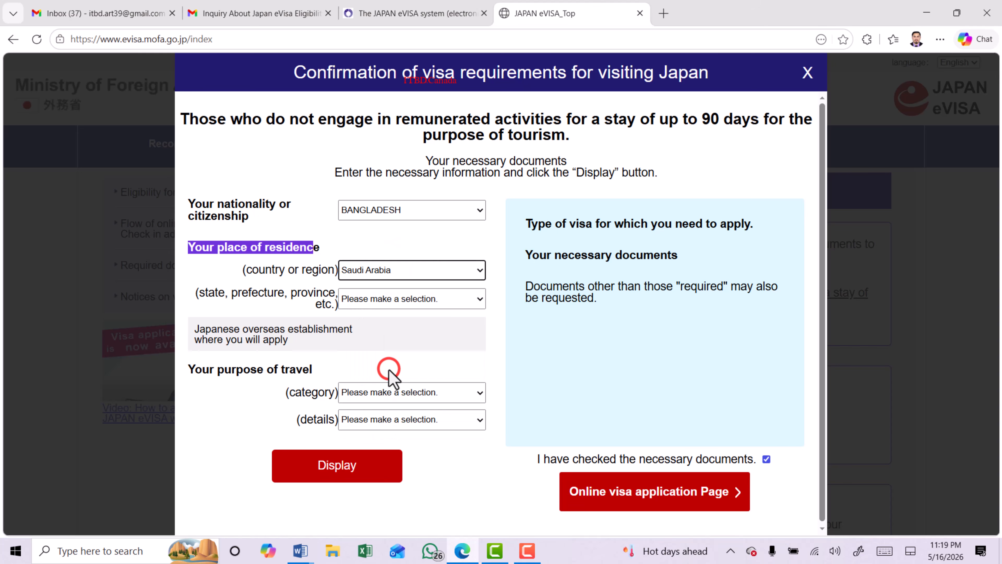
{"action": "left_click", "coordinate": [432, 300]}
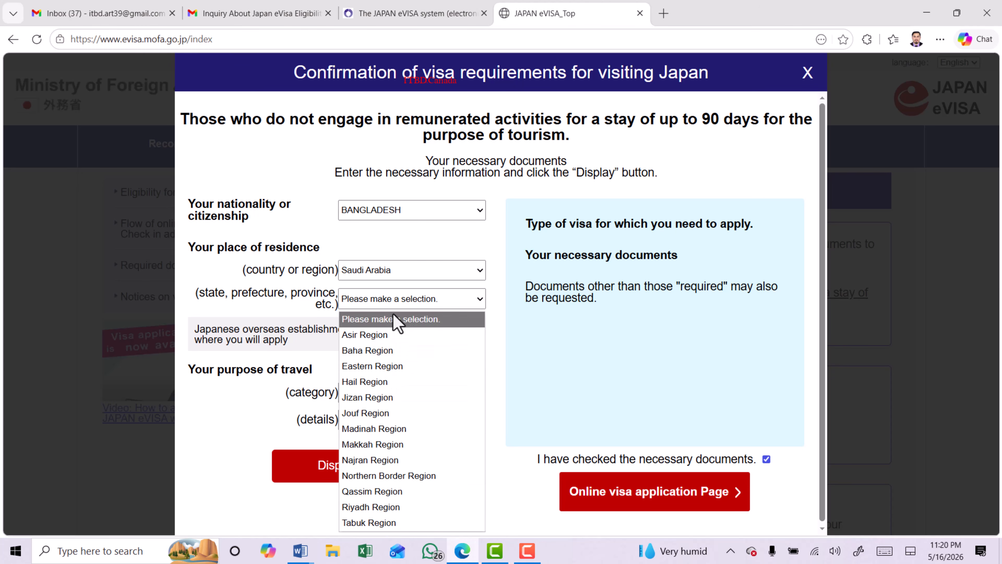
{"action": "left_click", "coordinate": [403, 509]}
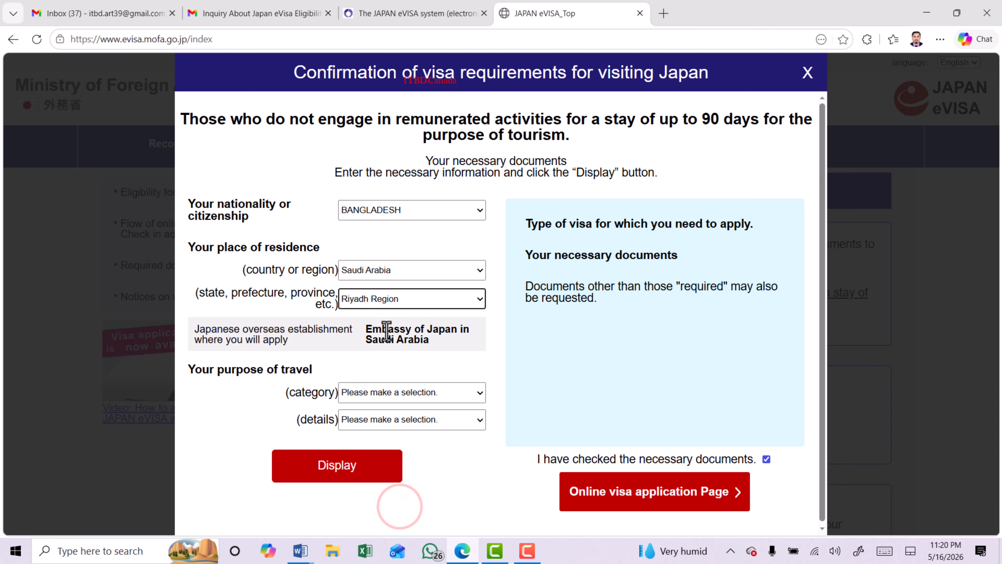
{"action": "triple_click", "coordinate": [367, 335]}
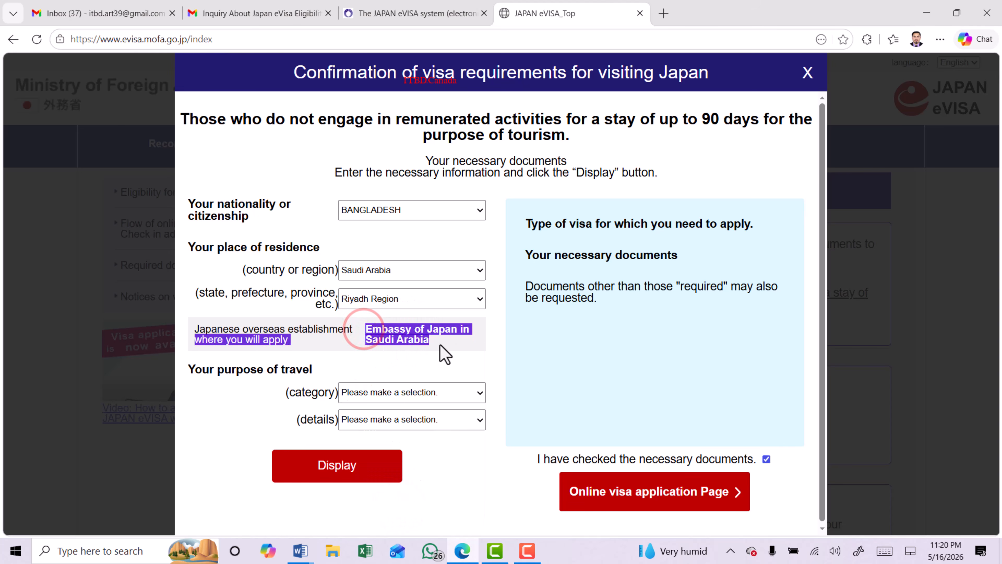
{"action": "left_click", "coordinate": [397, 335]}
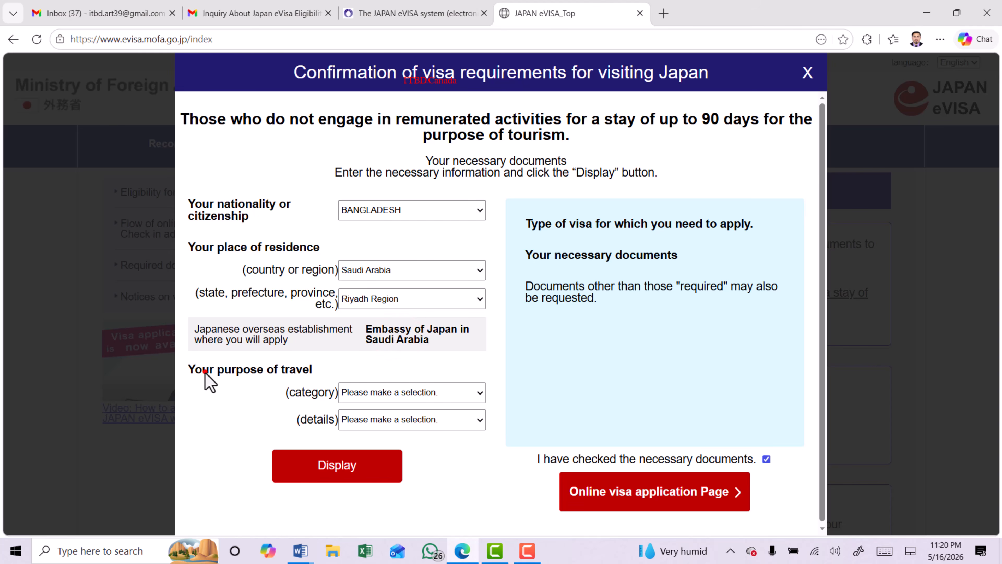
- Set the purpose of travel category and details both to Tourism and display the visa type and necessary documents
{"action": "left_click_drag", "start_coordinate": [205, 371], "coordinate": [312, 368]}
{"action": "left_click", "coordinate": [413, 391]}
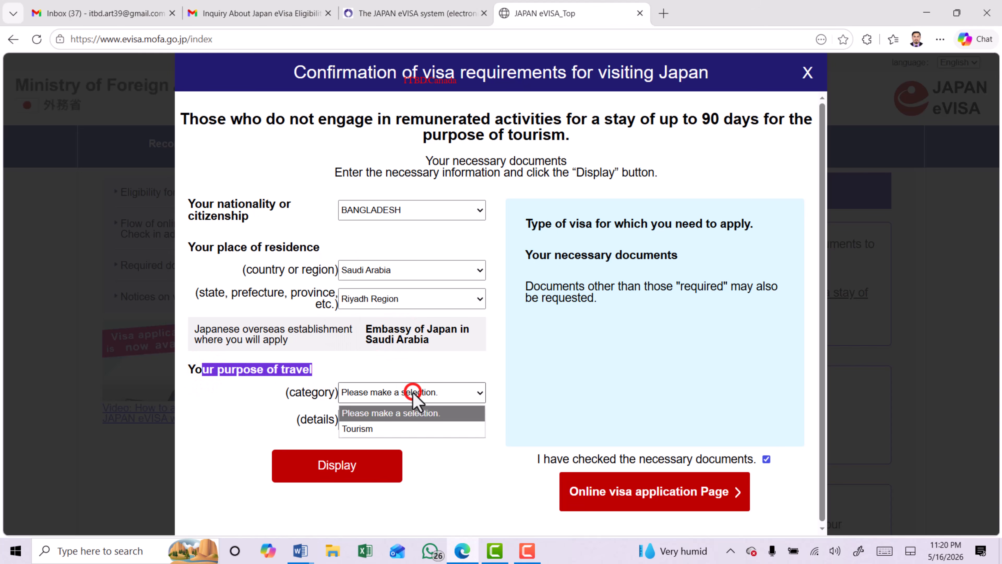
{"action": "left_click", "coordinate": [359, 428]}
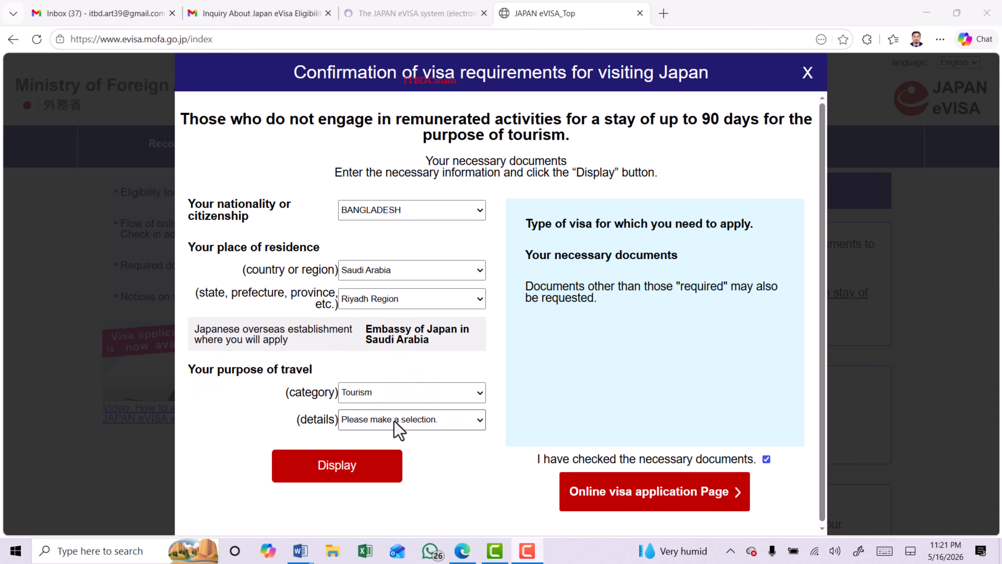
{"action": "left_click", "coordinate": [403, 420]}
{"action": "left_click", "coordinate": [365, 457]}
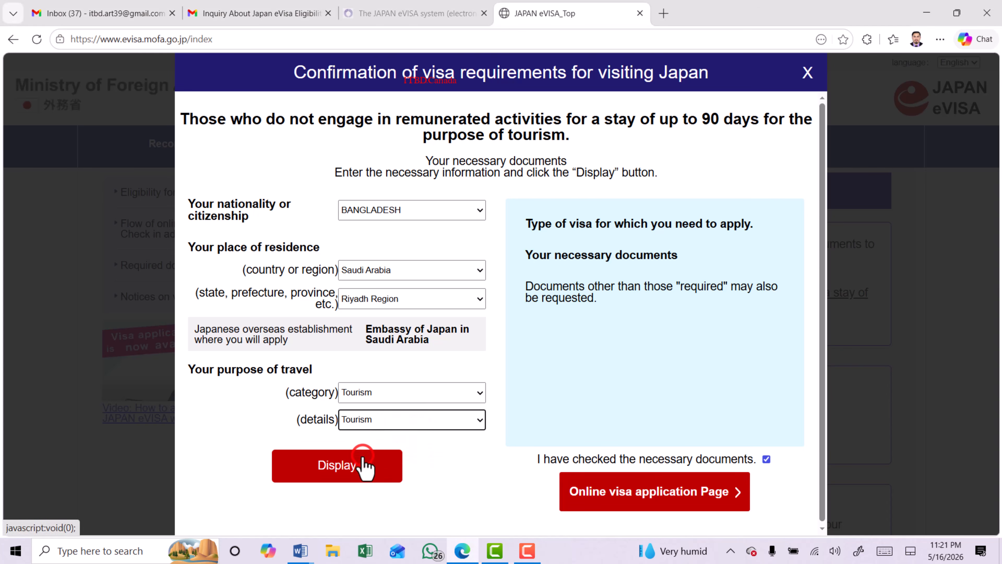
{"action": "left_click", "coordinate": [352, 472]}
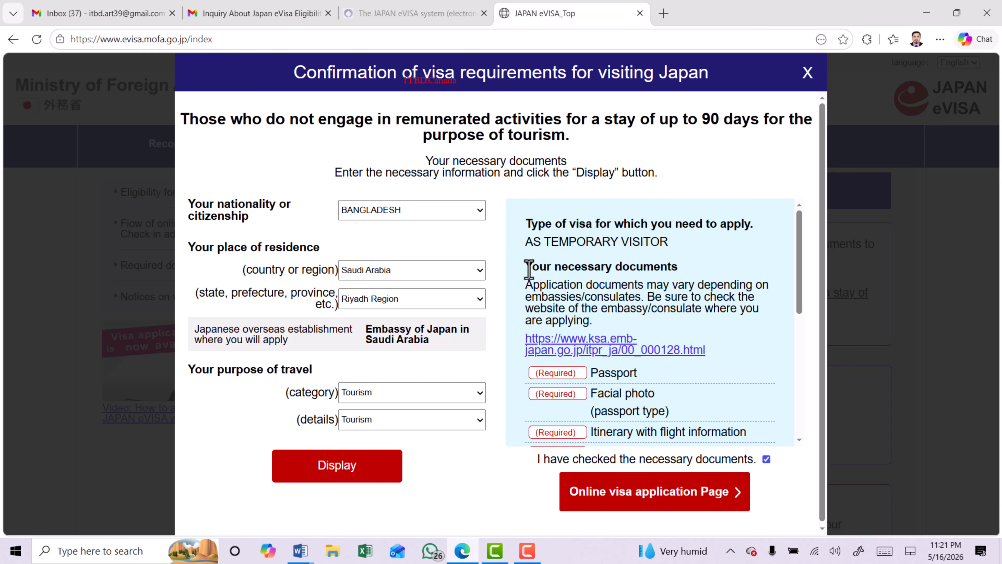
- Read the necessary documents list from the passport entry through the proof of ability to pay travel expenses
{"action": "left_click_drag", "start_coordinate": [529, 270], "coordinate": [677, 285]}
{"action": "scroll", "coordinate": [681, 279], "scroll_direction": "down", "scroll_amount": 2}
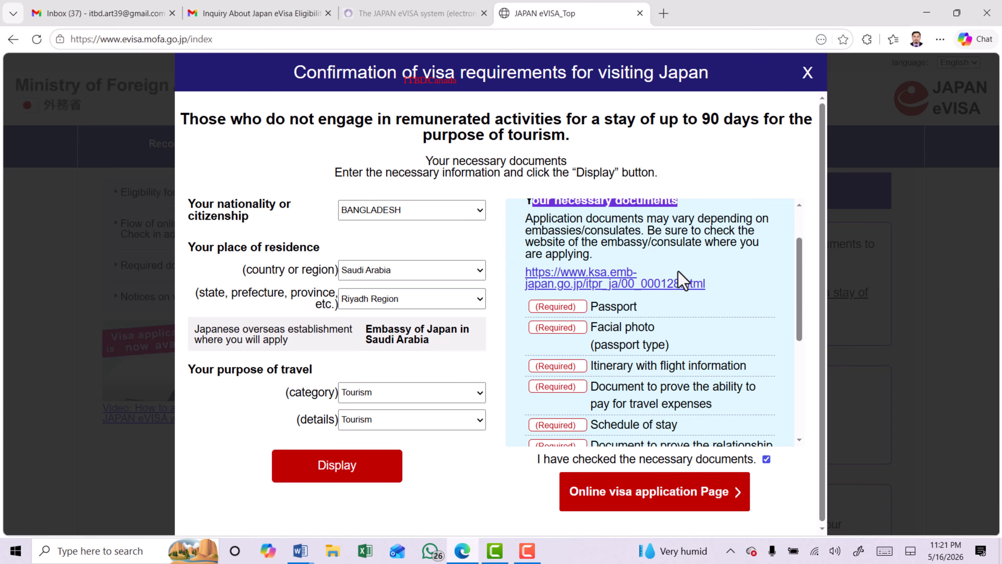
{"action": "scroll", "coordinate": [682, 279], "scroll_direction": "up", "scroll_amount": 2}
{"action": "scroll", "coordinate": [666, 275], "scroll_direction": "down", "scroll_amount": 2}
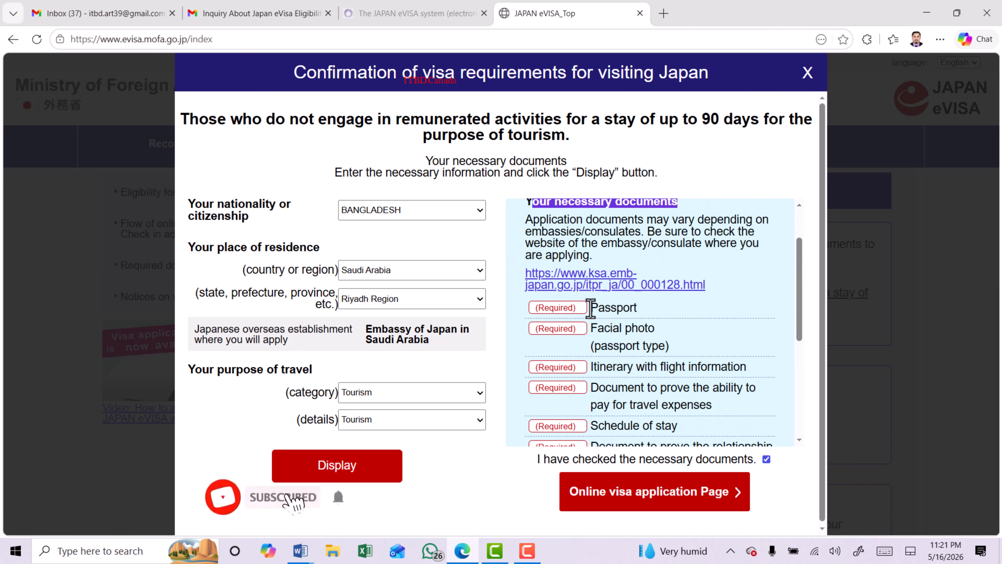
{"action": "left_click_drag", "start_coordinate": [590, 308], "coordinate": [643, 311]}
{"action": "scroll", "coordinate": [643, 311], "scroll_direction": "down", "scroll_amount": 2}
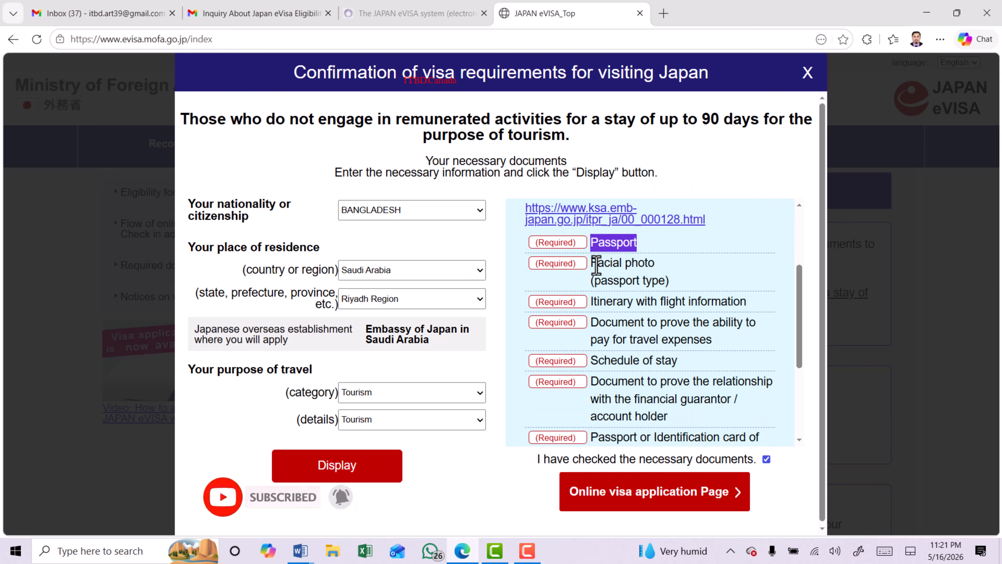
{"action": "left_click_drag", "start_coordinate": [596, 265], "coordinate": [666, 269]}
{"action": "left_click_drag", "start_coordinate": [597, 301], "coordinate": [740, 301]}
{"action": "left_click", "coordinate": [631, 309]}
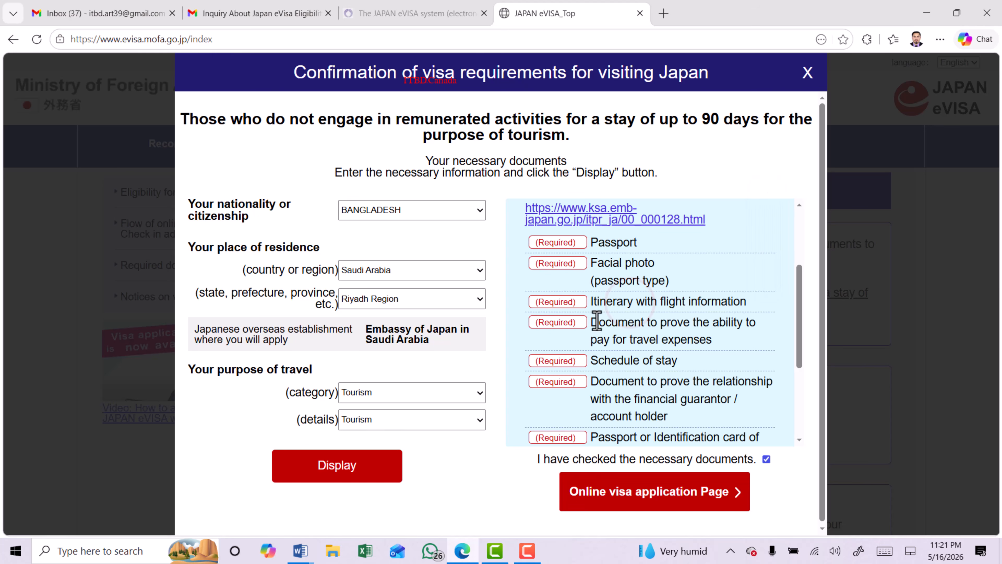
{"action": "left_click_drag", "start_coordinate": [636, 327], "coordinate": [721, 341]}
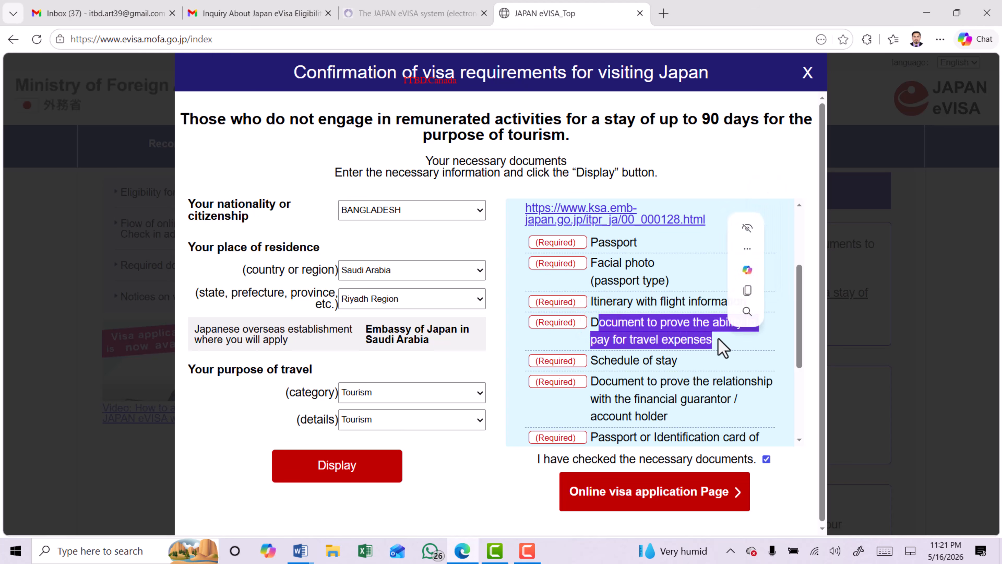
- Read the rest of the necessary documents list, from the schedule of stay to the letter of authorization
{"action": "scroll", "coordinate": [720, 340], "scroll_direction": "down", "scroll_amount": 2}
{"action": "left_click_drag", "start_coordinate": [590, 295], "coordinate": [692, 304]}
{"action": "left_click_drag", "start_coordinate": [606, 316], "coordinate": [682, 358]}
{"action": "scroll", "coordinate": [652, 340], "scroll_direction": "down", "scroll_amount": 2}
{"action": "left_click", "coordinate": [684, 307]}
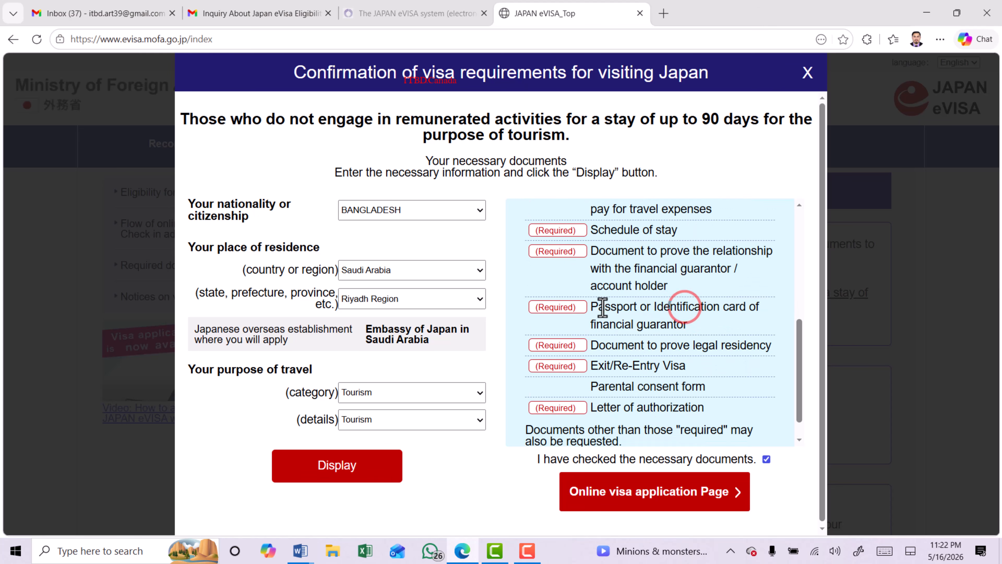
{"action": "left_click_drag", "start_coordinate": [604, 307], "coordinate": [690, 325]}
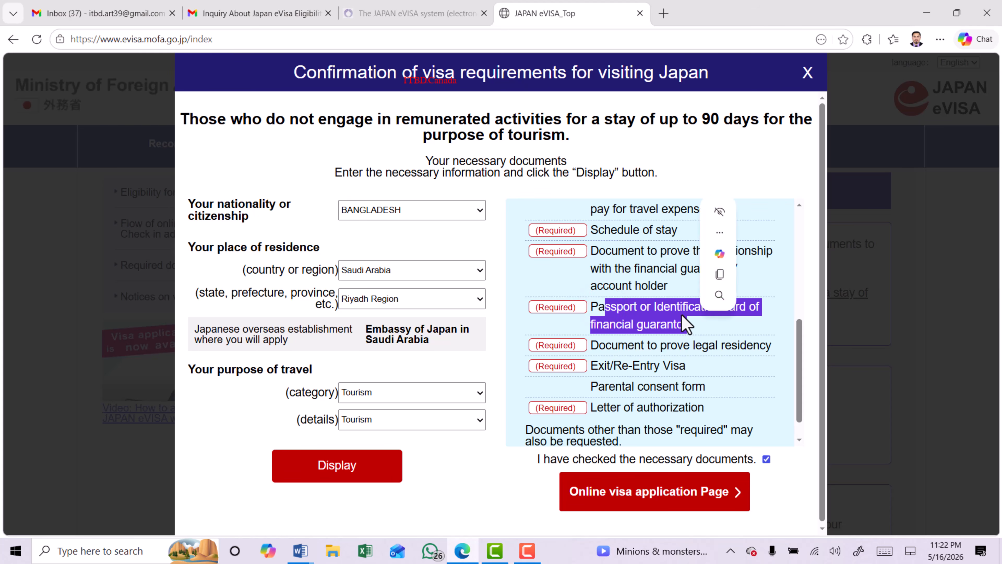
{"action": "left_click", "coordinate": [672, 307]}
{"action": "scroll", "coordinate": [672, 307], "scroll_direction": "down", "scroll_amount": 1}
{"action": "left_click_drag", "start_coordinate": [606, 317], "coordinate": [777, 332]}
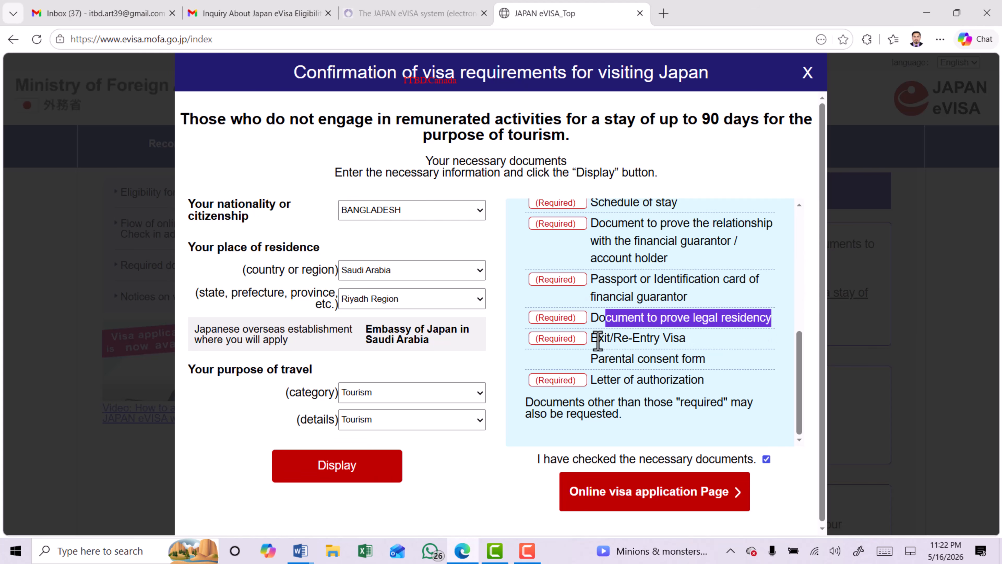
{"action": "left_click_drag", "start_coordinate": [598, 338], "coordinate": [694, 351]}
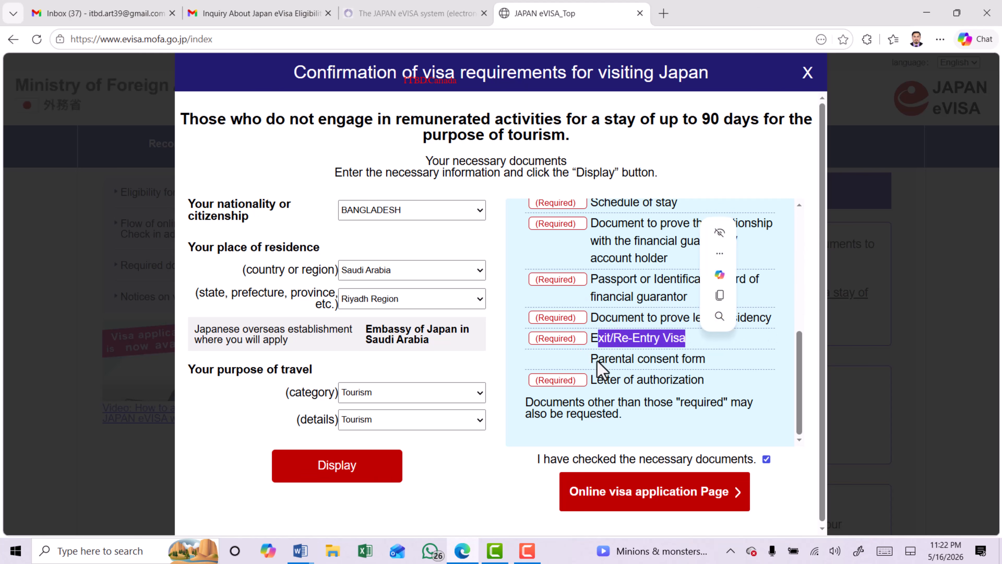
{"action": "left_click_drag", "start_coordinate": [596, 359], "coordinate": [709, 359]}
{"action": "left_click_drag", "start_coordinate": [602, 379], "coordinate": [700, 379]}
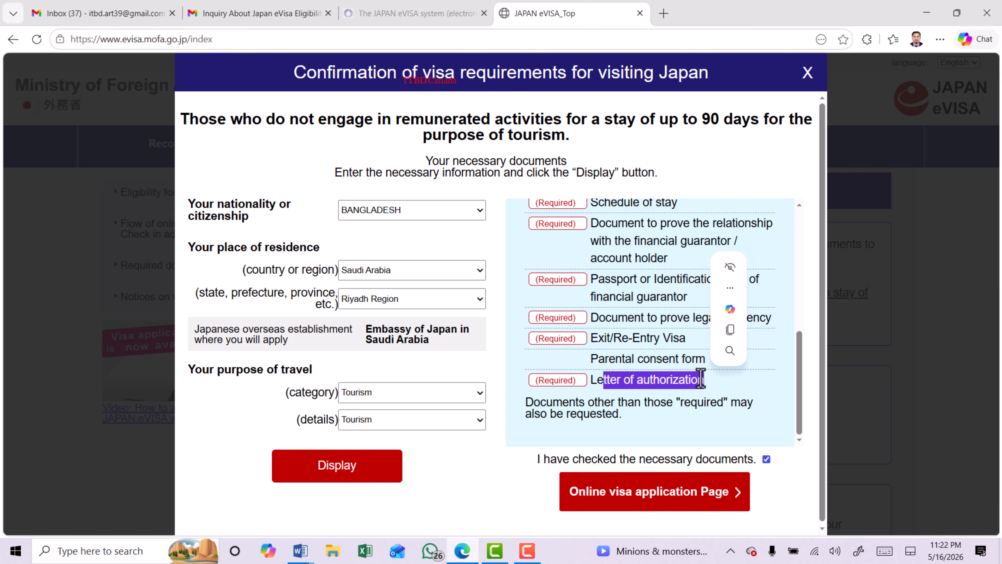
- Confirm that the necessary documents have been checked and proceed through the online visa application page to email address registration
{"action": "left_click", "coordinate": [766, 459]}
{"action": "left_click", "coordinate": [766, 459]}
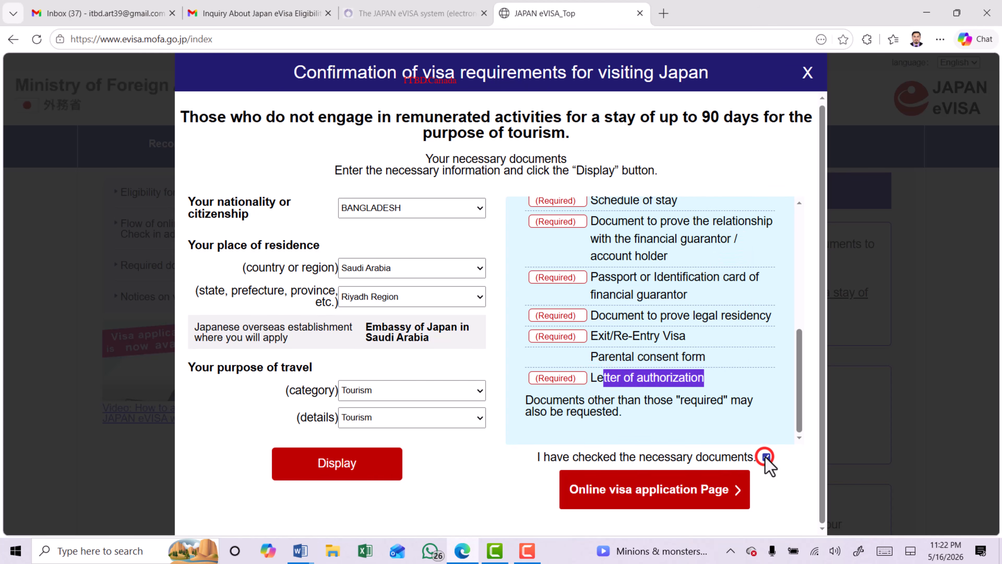
{"action": "left_click", "coordinate": [701, 498]}
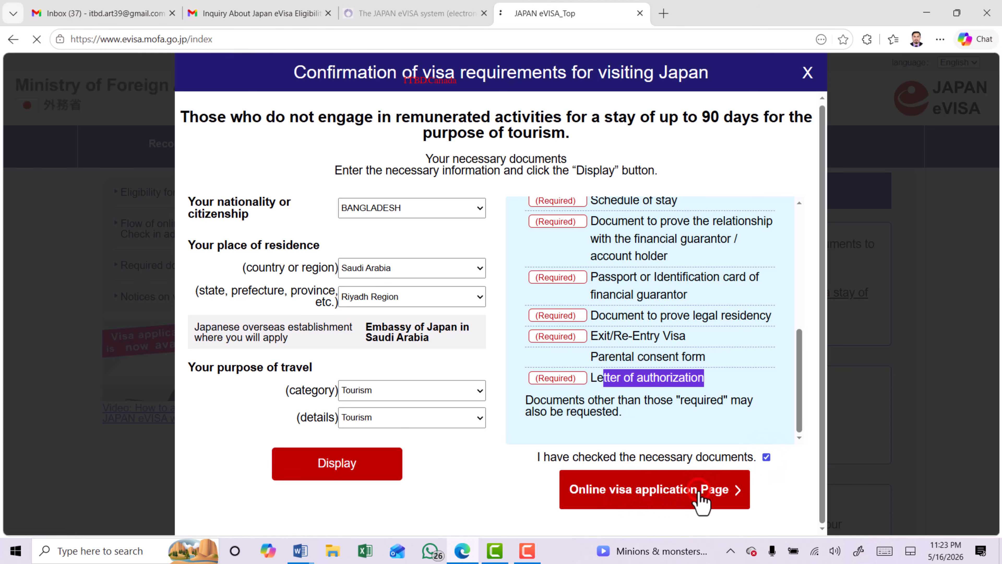
{"action": "left_click_drag", "start_coordinate": [375, 203], "coordinate": [578, 203]}
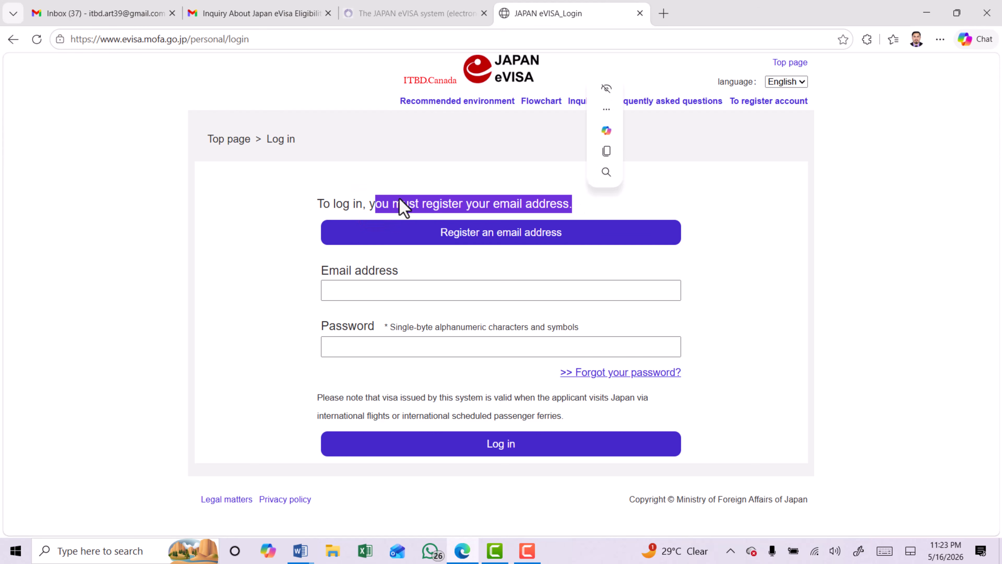
{"action": "left_click", "coordinate": [345, 202]}
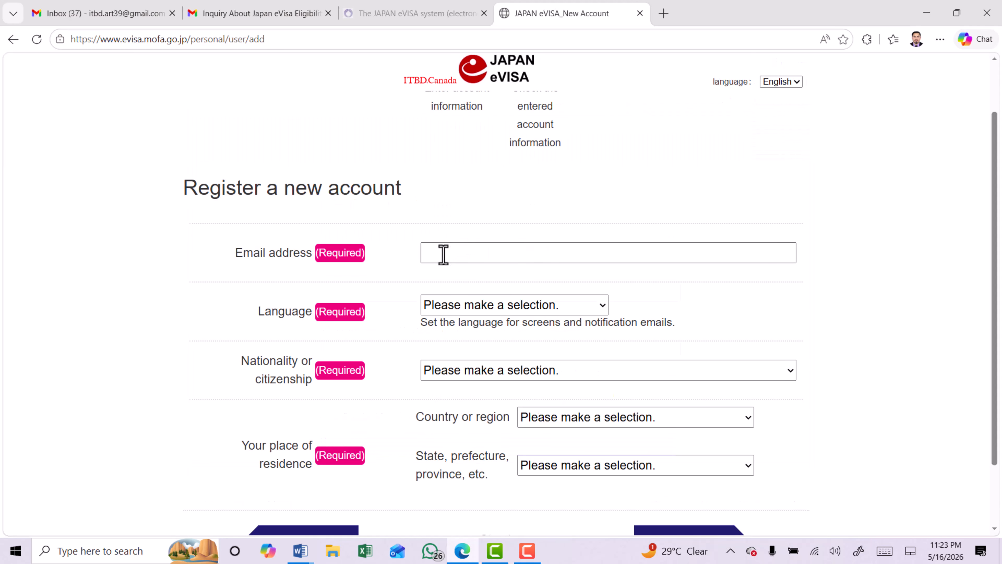
- Fill in the new account's email address and set its language to English and its nationality to BANGLADESH
{"action": "left_click", "coordinate": [443, 255]}
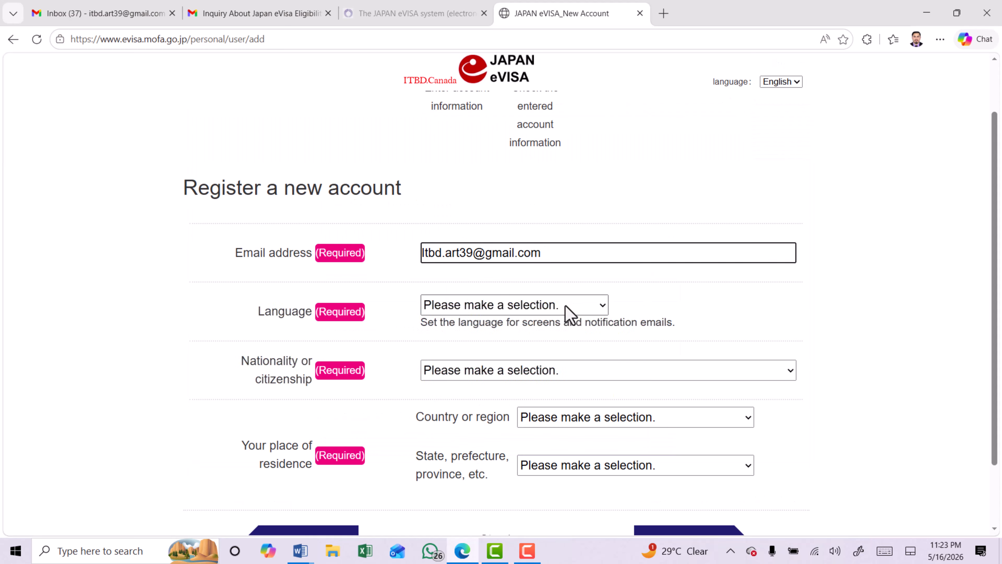
{"action": "left_click", "coordinate": [565, 305]}
{"action": "left_click", "coordinate": [469, 349]}
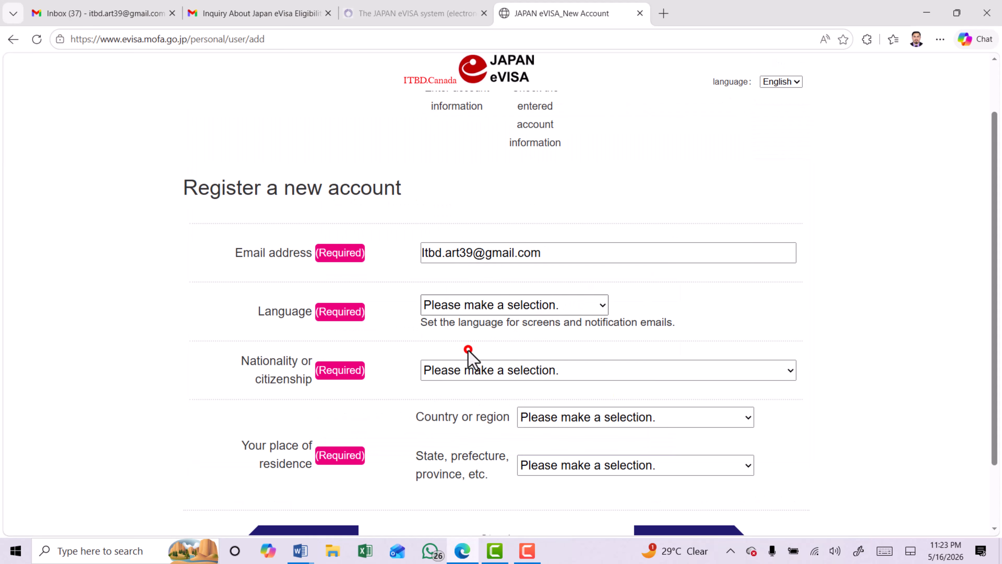
{"action": "left_click", "coordinate": [482, 370]}
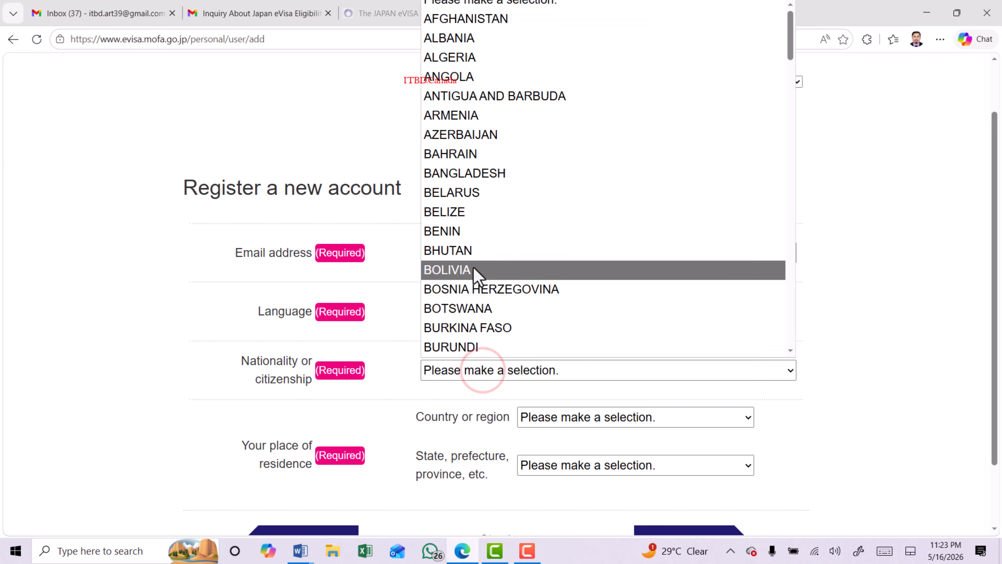
{"action": "scroll", "coordinate": [477, 274], "scroll_direction": "down", "scroll_amount": 3}
{"action": "left_click", "coordinate": [465, 43]}
- Set the new account's place of residence to Saudi Arabia, with Riyadh Region as the state or province
{"action": "left_click", "coordinate": [585, 416]}
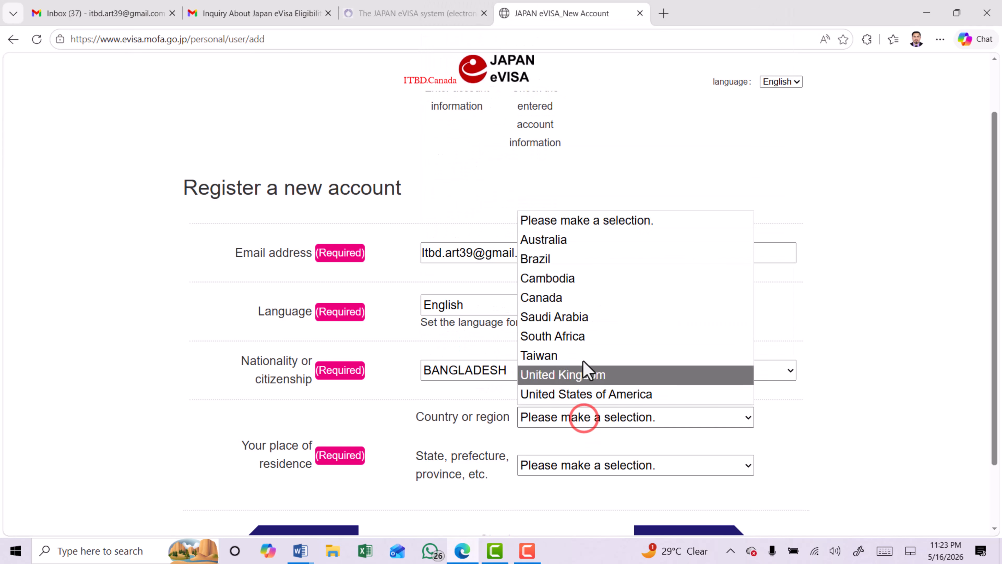
{"action": "left_click", "coordinate": [573, 318]}
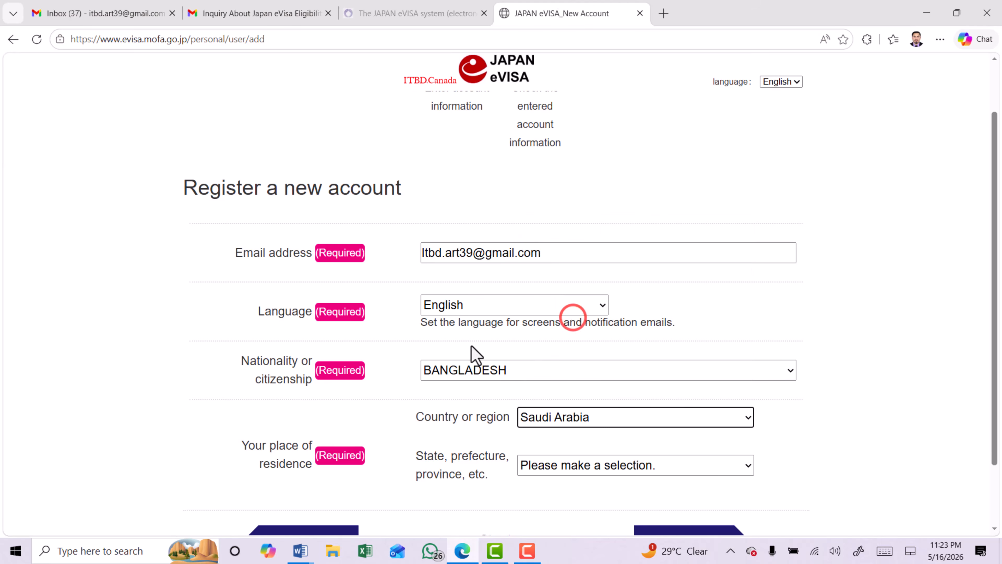
{"action": "scroll", "coordinate": [474, 351], "scroll_direction": "down", "scroll_amount": 2}
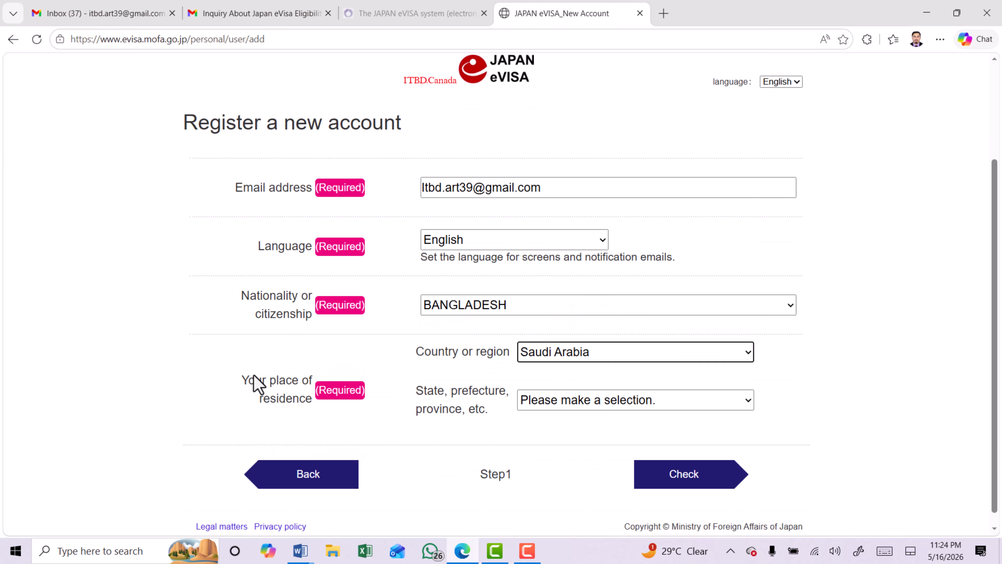
{"action": "left_click", "coordinate": [575, 399]}
{"action": "left_click", "coordinate": [558, 357]}
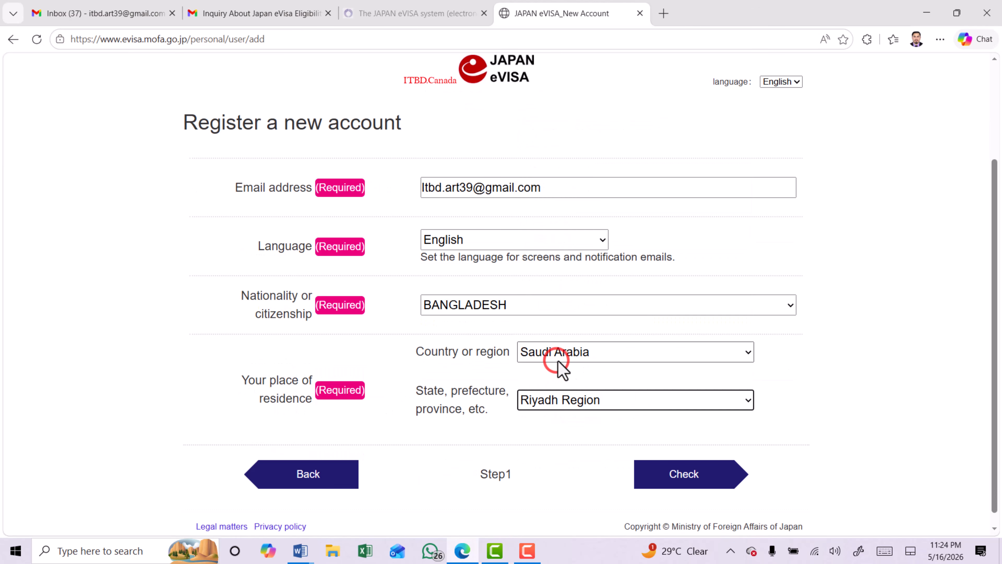
- Proceed to the account information check, review the entered details and submit the new account registration
{"action": "scroll", "coordinate": [559, 369], "scroll_direction": "down", "scroll_amount": 1}
{"action": "left_click", "coordinate": [685, 461]}
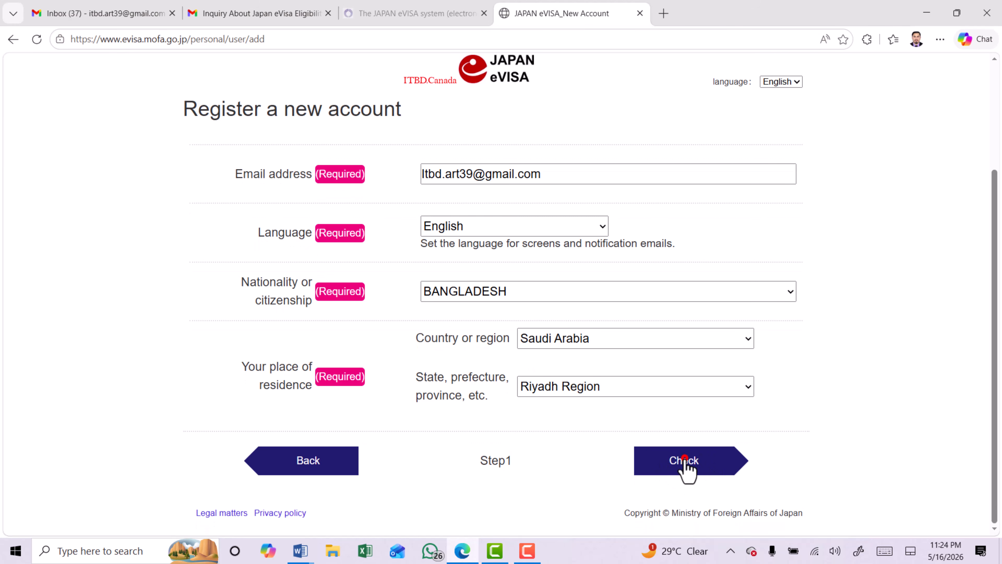
{"action": "left_click_drag", "start_coordinate": [216, 252], "coordinate": [524, 253]}
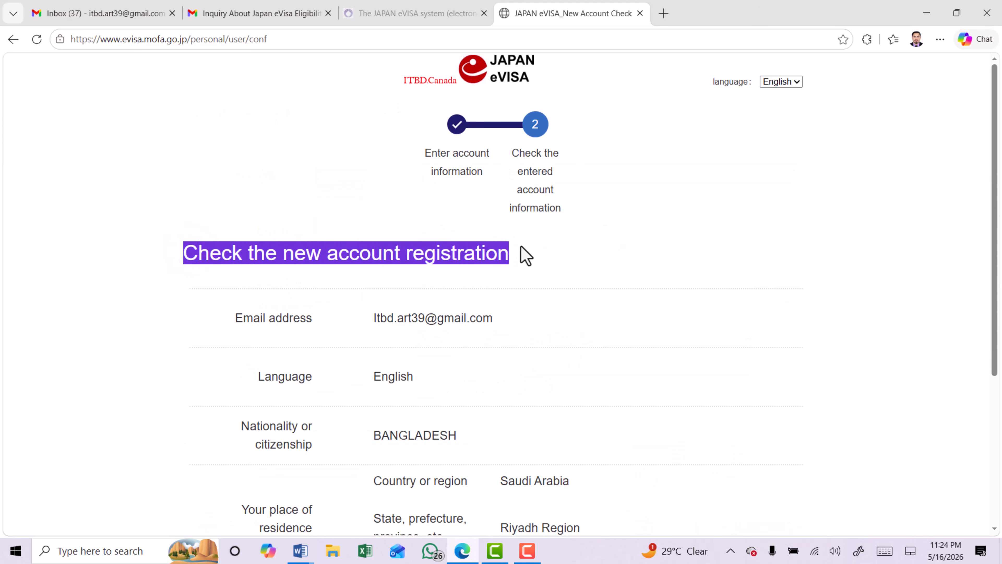
{"action": "scroll", "coordinate": [568, 305], "scroll_direction": "down", "scroll_amount": 5}
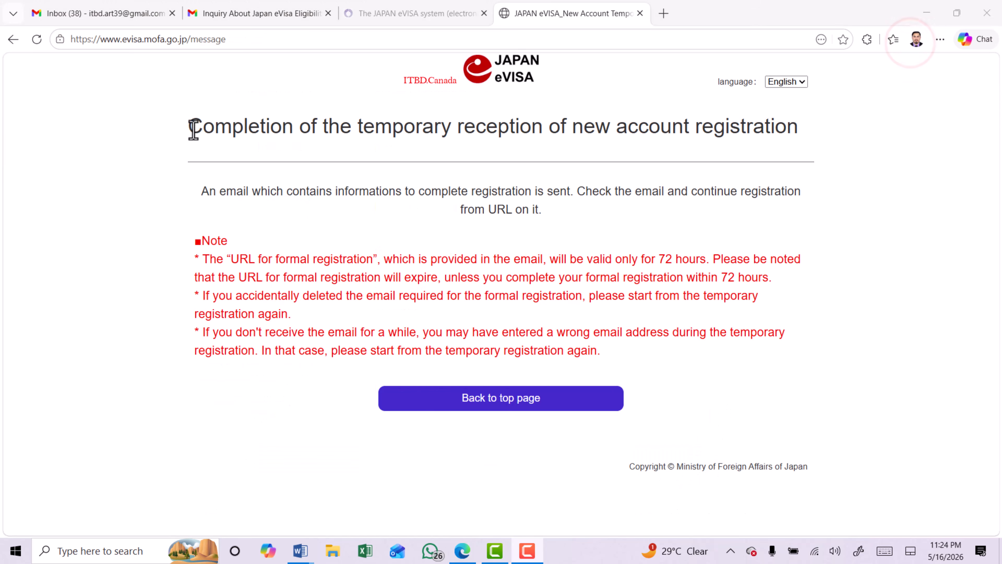
- Read the temporary registration notice and open the URL for registration from the JAPAN eVISA email in Gmail
{"action": "left_click_drag", "start_coordinate": [190, 126], "coordinate": [814, 139]}
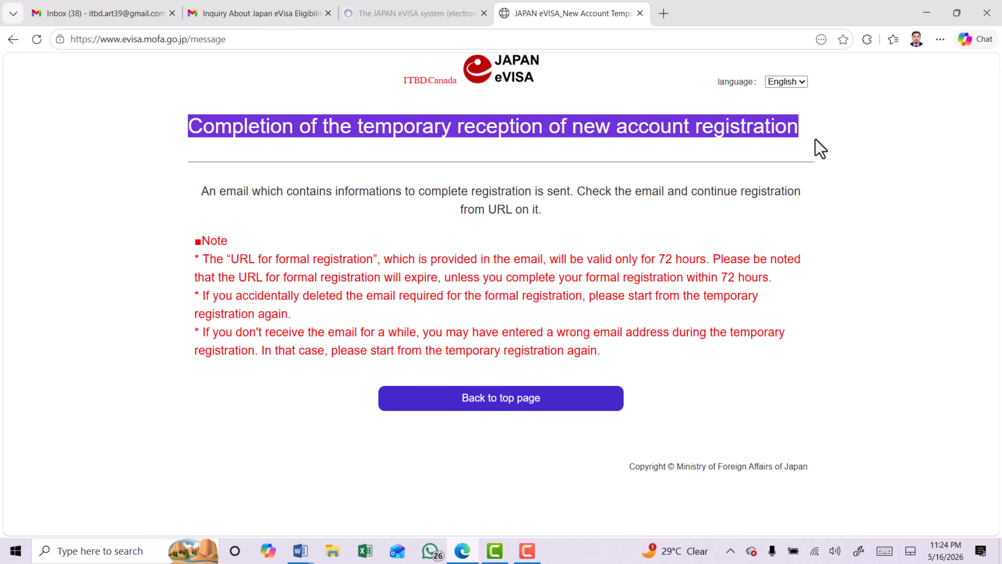
{"action": "left_click_drag", "start_coordinate": [609, 192], "coordinate": [784, 192]}
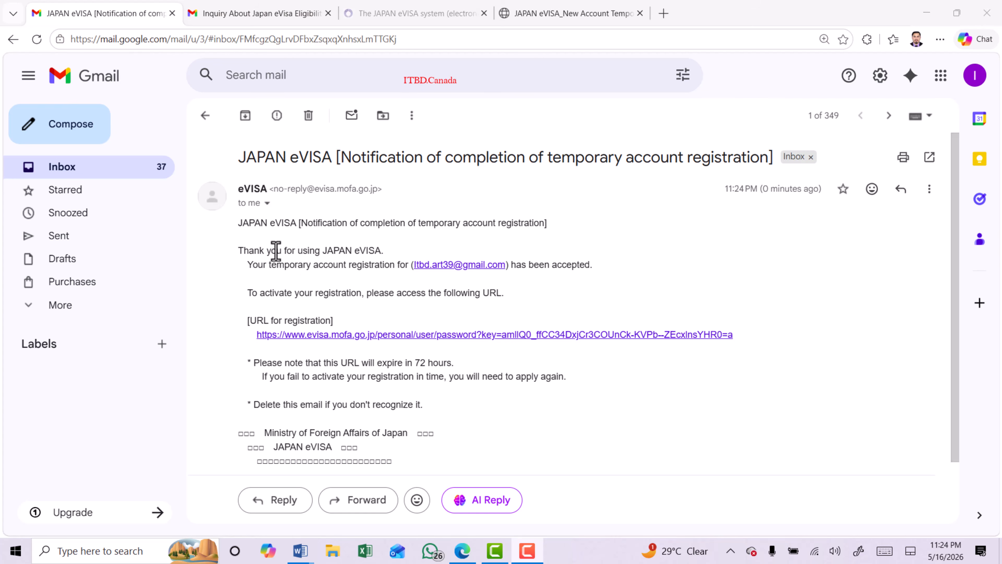
{"action": "left_click_drag", "start_coordinate": [276, 250], "coordinate": [388, 252]}
{"action": "left_click", "coordinate": [247, 320]}
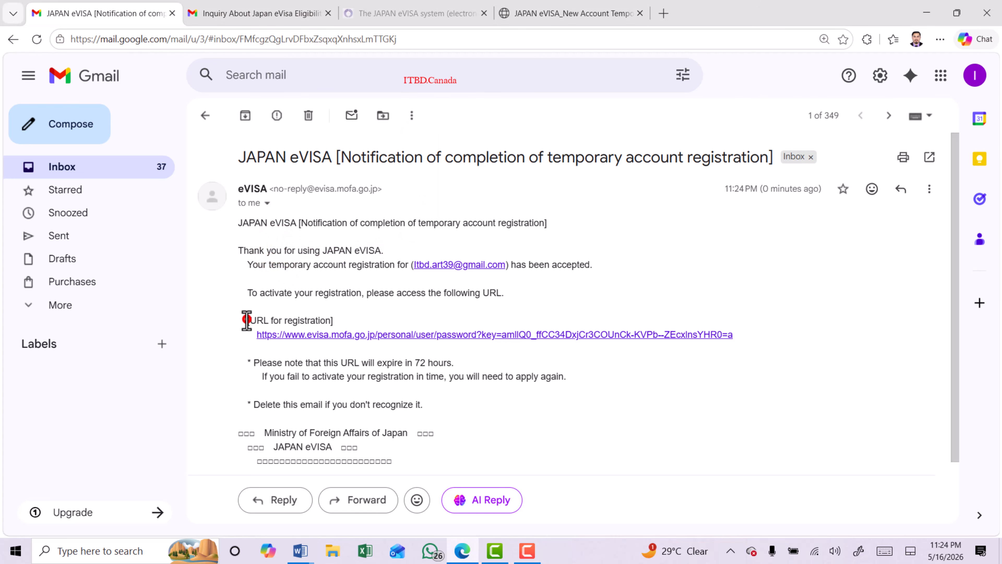
{"action": "left_click_drag", "start_coordinate": [247, 321], "coordinate": [334, 319]}
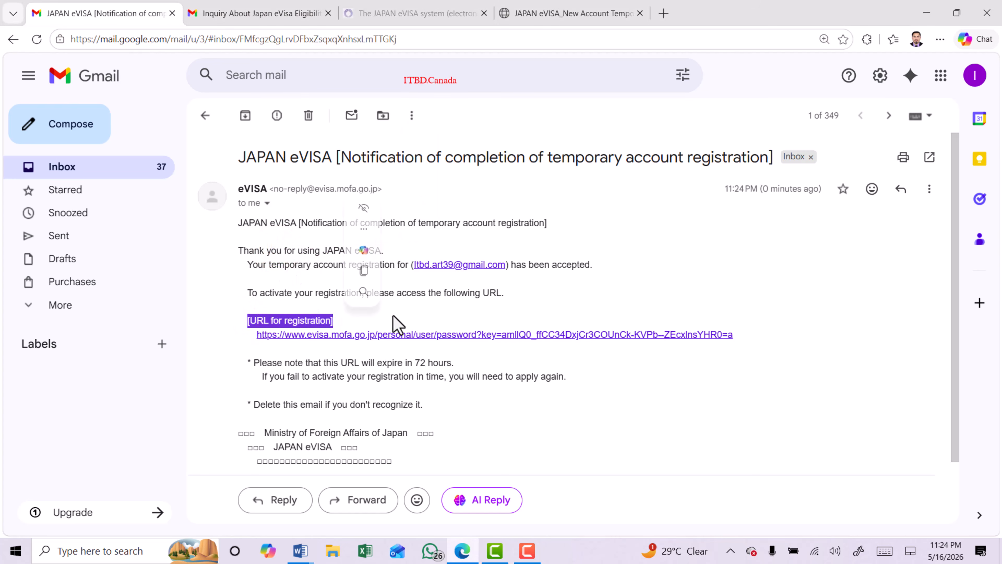
{"action": "left_click", "coordinate": [437, 336]}
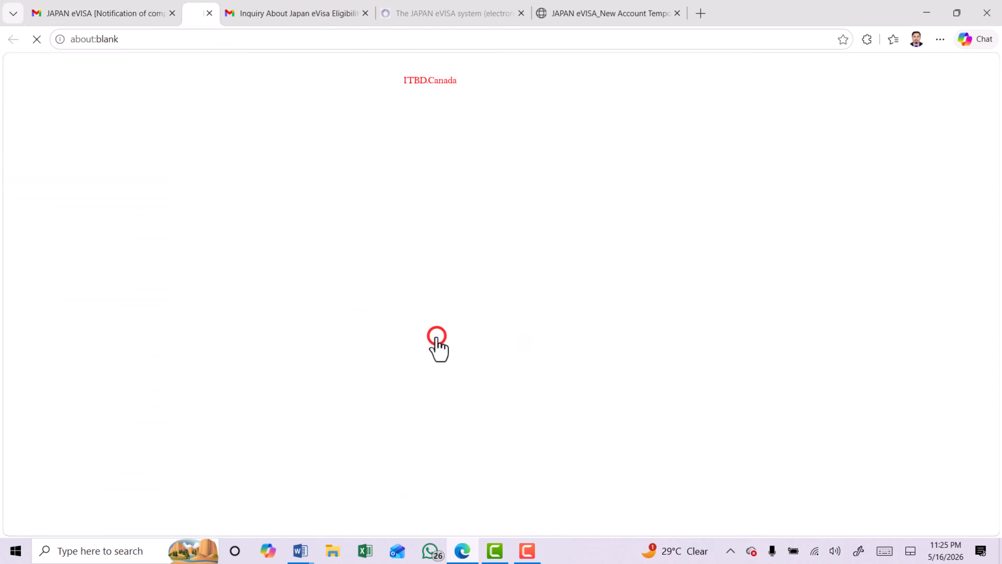
- Read the password rules, then enter and confirm the account password and register it
{"action": "left_click_drag", "start_coordinate": [272, 263], "coordinate": [303, 265]}
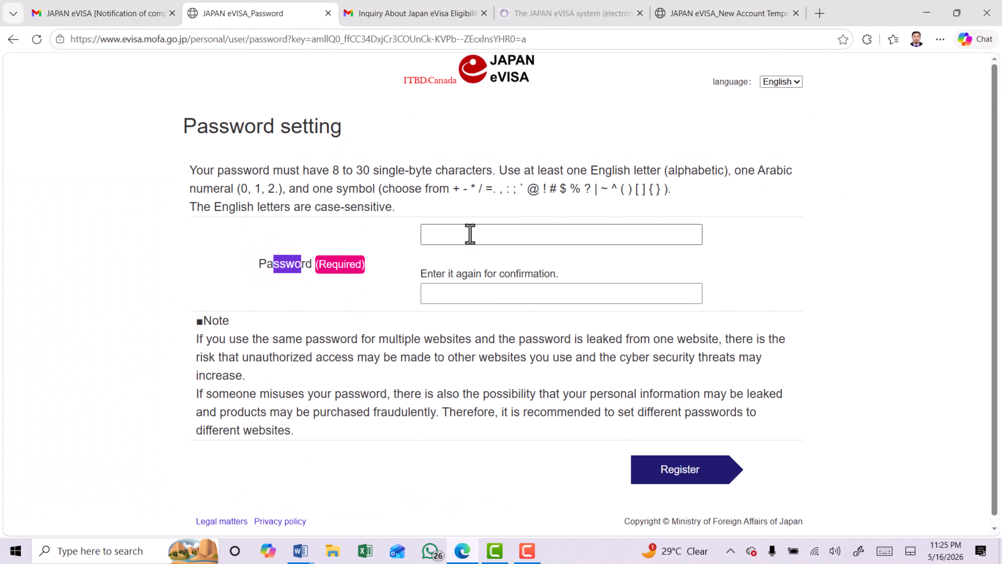
{"action": "left_click_drag", "start_coordinate": [191, 168], "coordinate": [407, 202]}
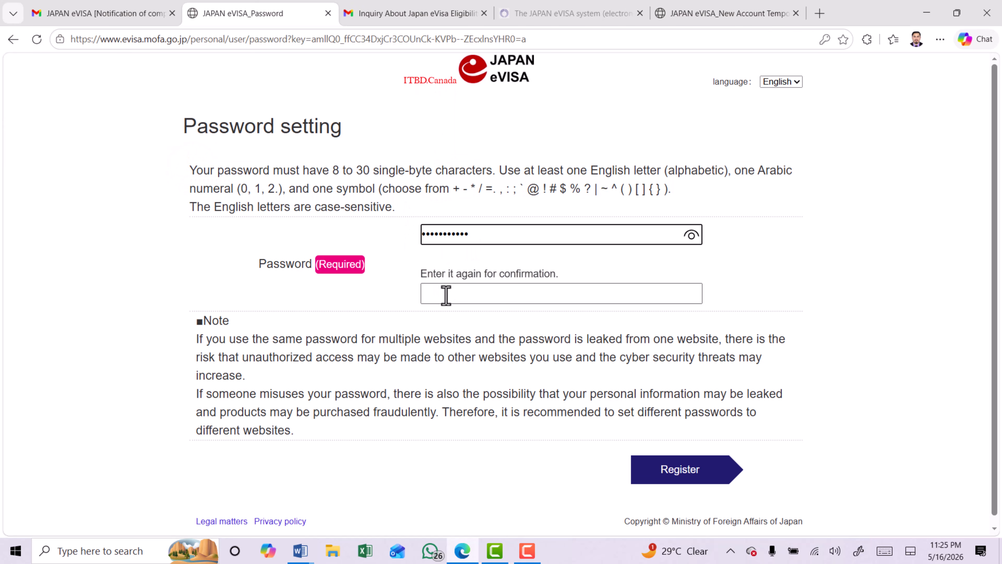
{"action": "left_click", "coordinate": [446, 295]}
{"action": "key", "text": "ctrl+v"}
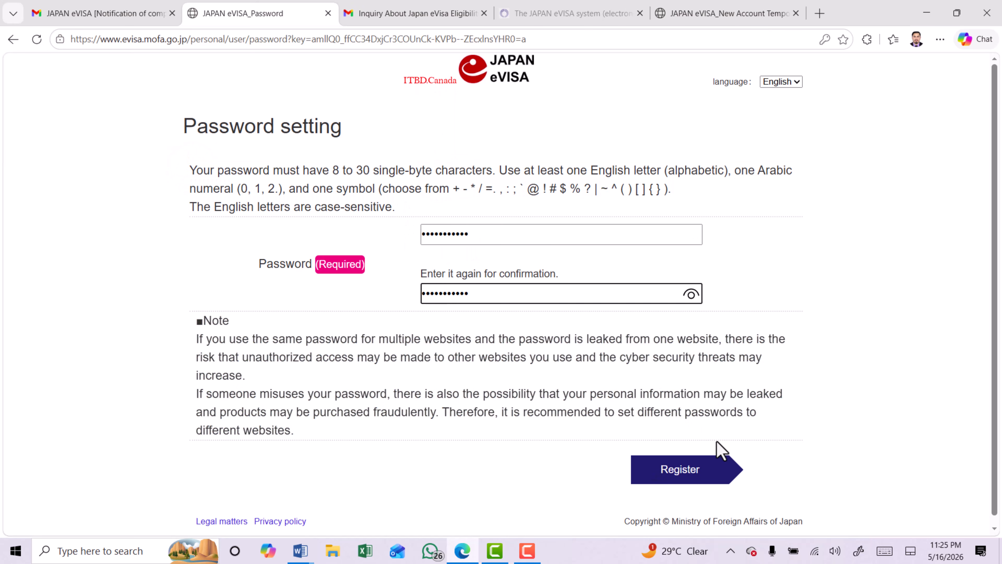
{"action": "left_click", "coordinate": [680, 480]}
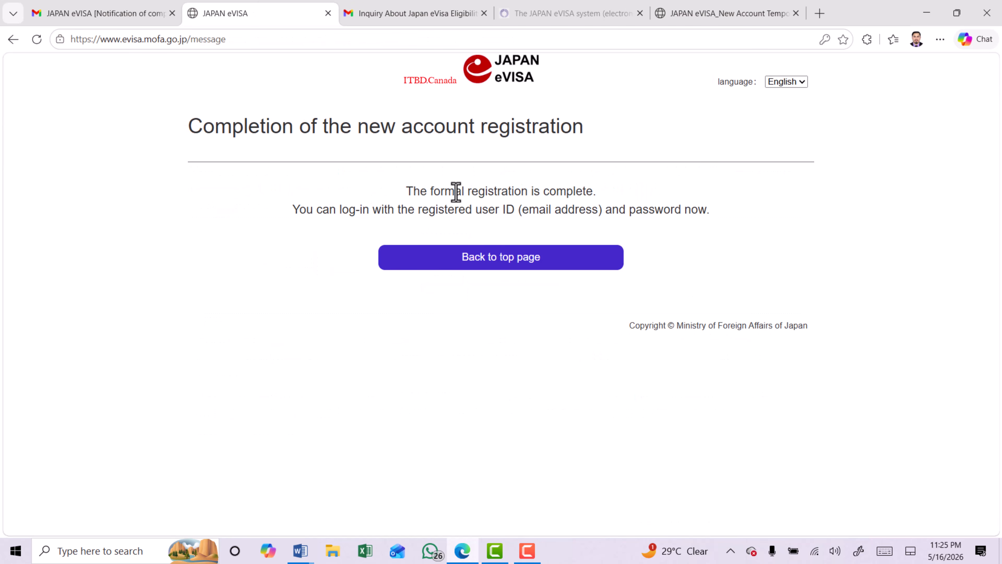
- Return from the registration completion page to the top page and open the Flow of online visa application section
{"action": "left_click_drag", "start_coordinate": [455, 192], "coordinate": [619, 199]}
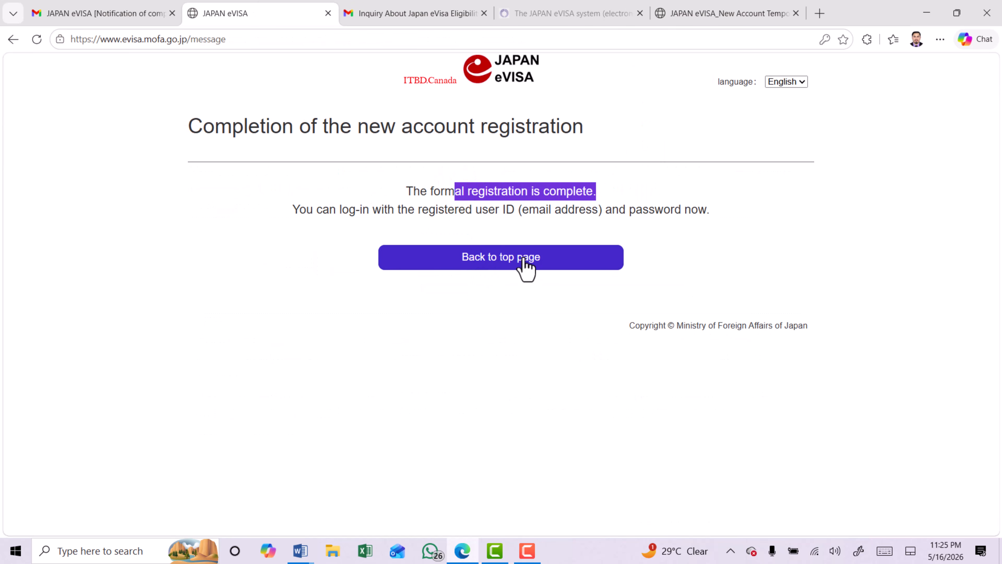
{"action": "left_click", "coordinate": [508, 258]}
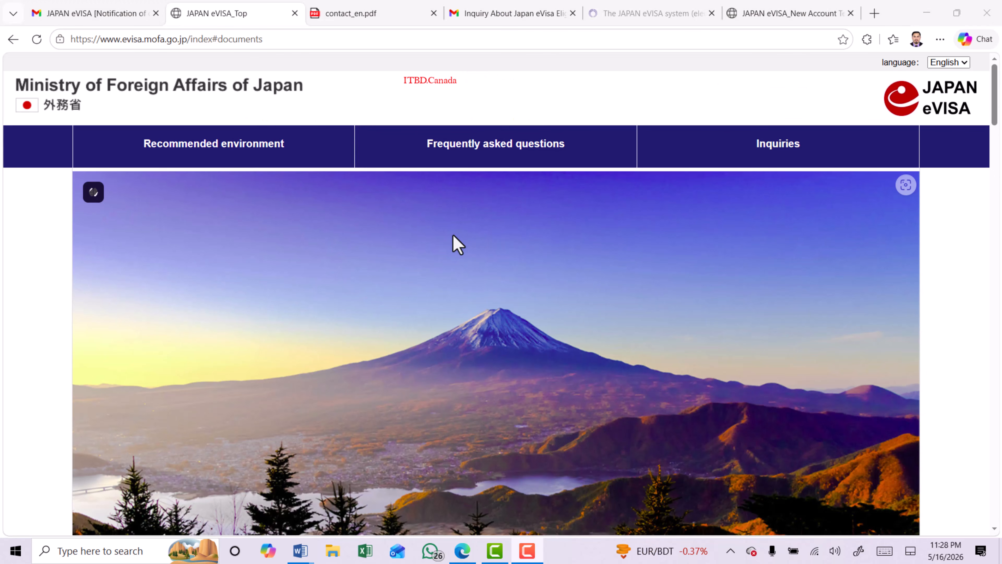
{"action": "scroll", "coordinate": [460, 243], "scroll_direction": "down", "scroll_amount": 10}
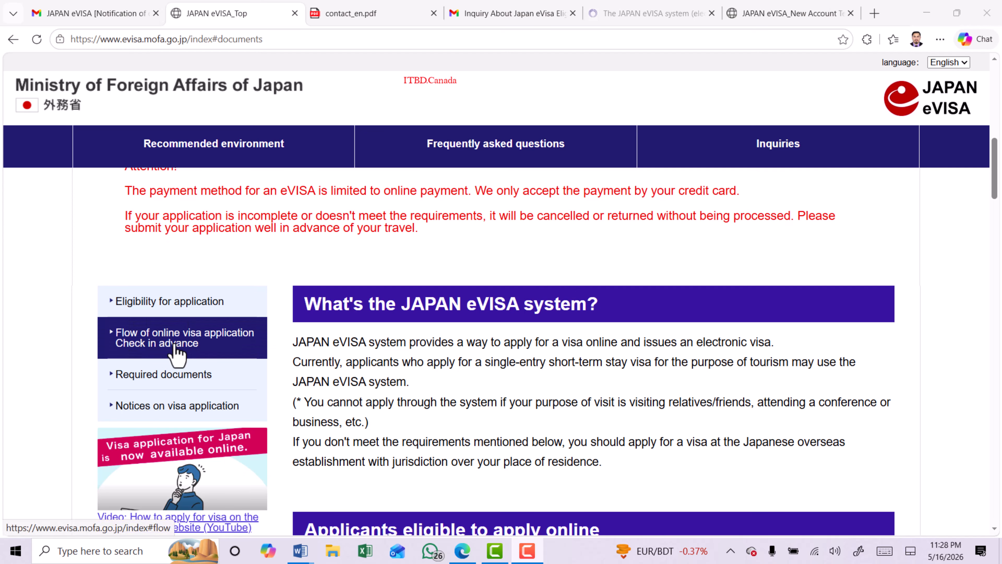
{"action": "left_click", "coordinate": [184, 347]}
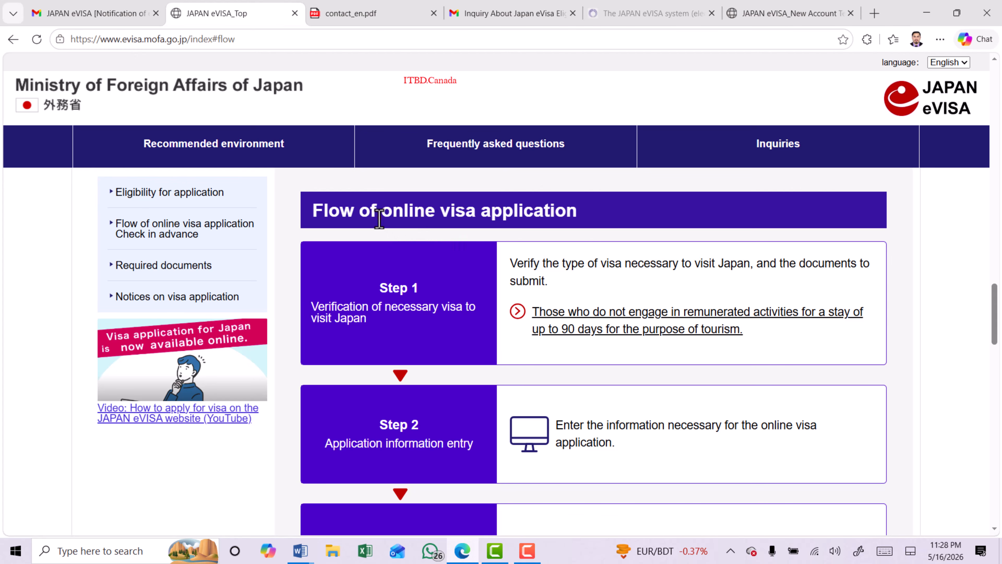
- Open the visa requirements check for tourism stays up to 90 days, with nationality BANGLADESH and residence in Saudi Arabia, Riyadh Region
{"action": "left_click", "coordinate": [595, 320]}
{"action": "left_click", "coordinate": [392, 213]}
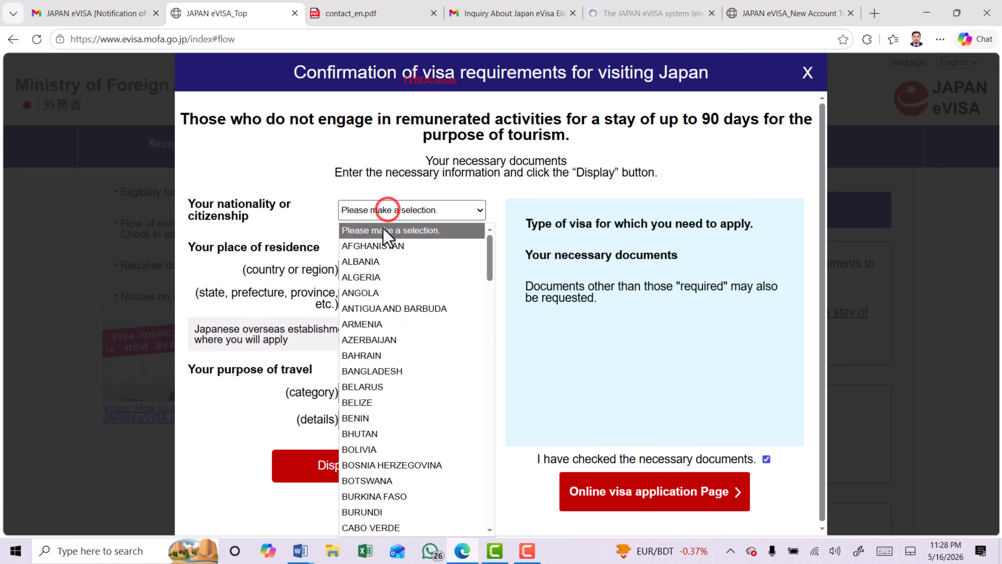
{"action": "left_click", "coordinate": [390, 372]}
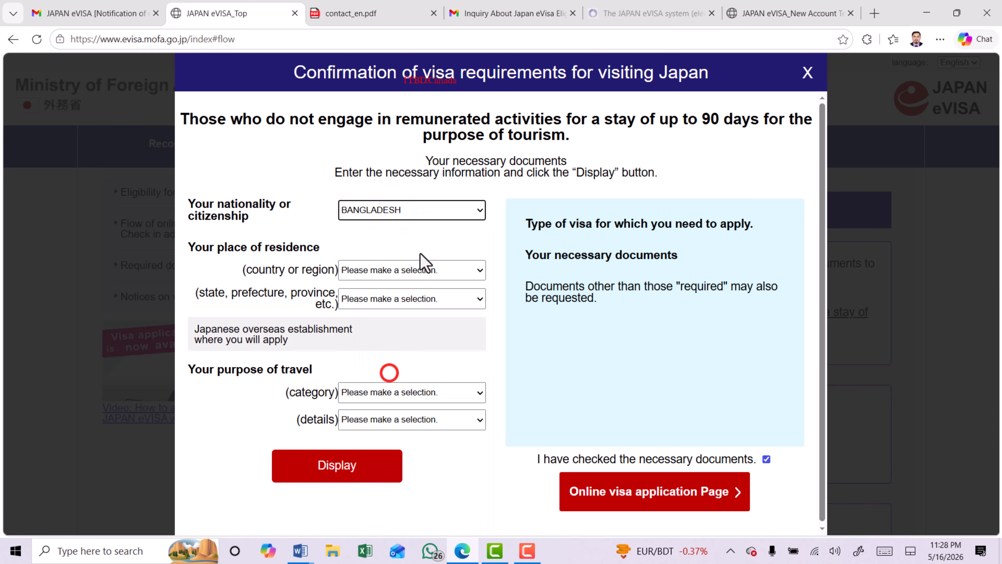
{"action": "left_click", "coordinate": [377, 270]}
{"action": "left_click", "coordinate": [370, 368]}
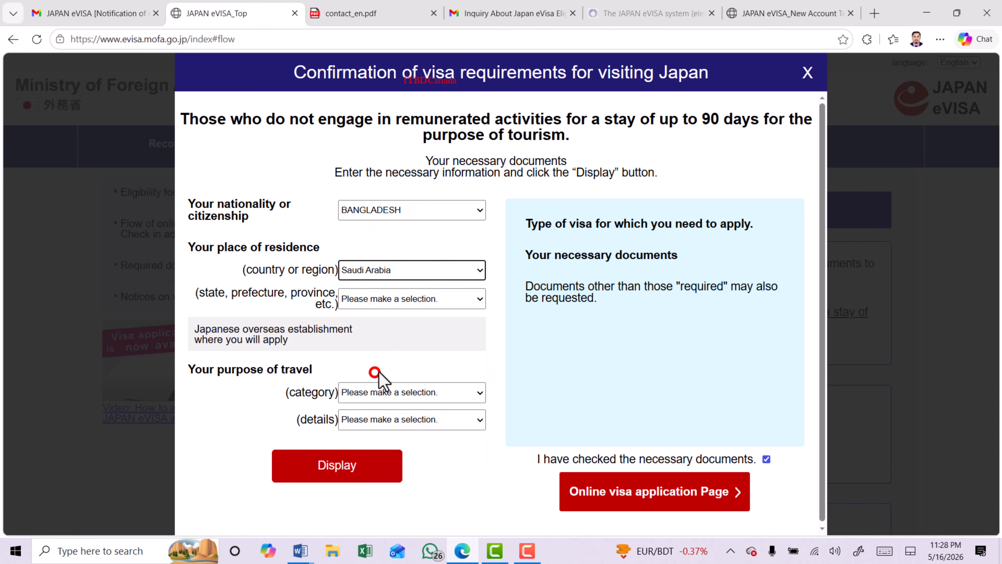
{"action": "left_click", "coordinate": [399, 299]}
{"action": "left_click", "coordinate": [371, 507]}
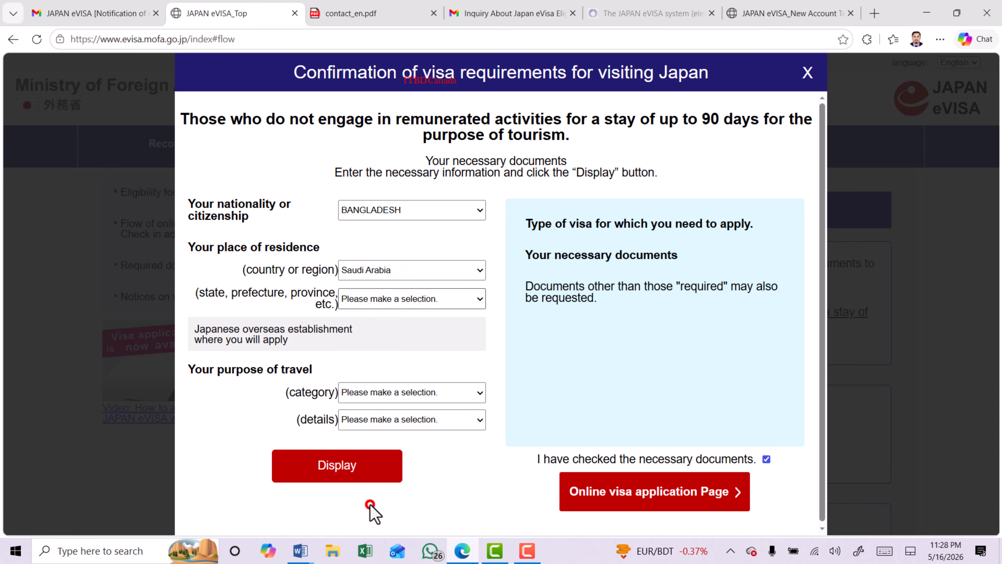
- Set both the category and details of the travel purpose to Tourism and display the necessary documents
{"action": "left_click", "coordinate": [361, 393]}
{"action": "left_click", "coordinate": [365, 429]}
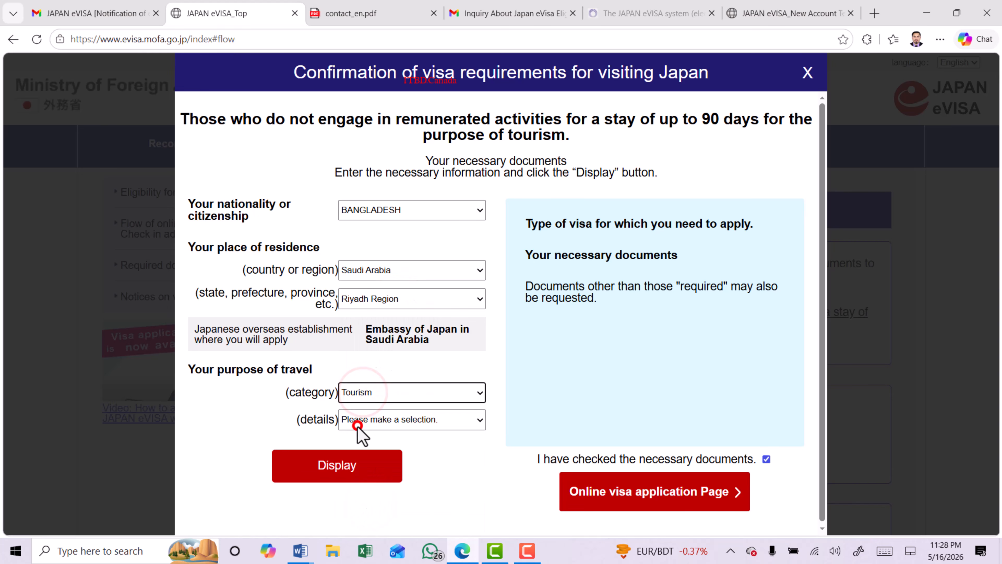
{"action": "left_click", "coordinate": [355, 419]}
{"action": "left_click", "coordinate": [357, 452]}
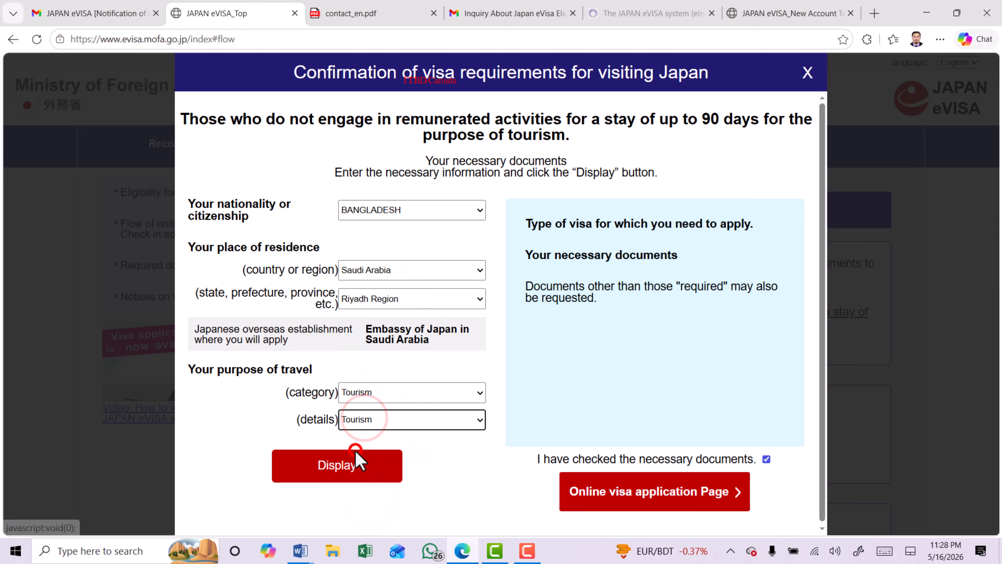
{"action": "left_click", "coordinate": [335, 465]}
- Review the necessary documents down to the letter of authorization and continue to the online visa application login page
{"action": "scroll", "coordinate": [700, 424], "scroll_direction": "down", "scroll_amount": 6}
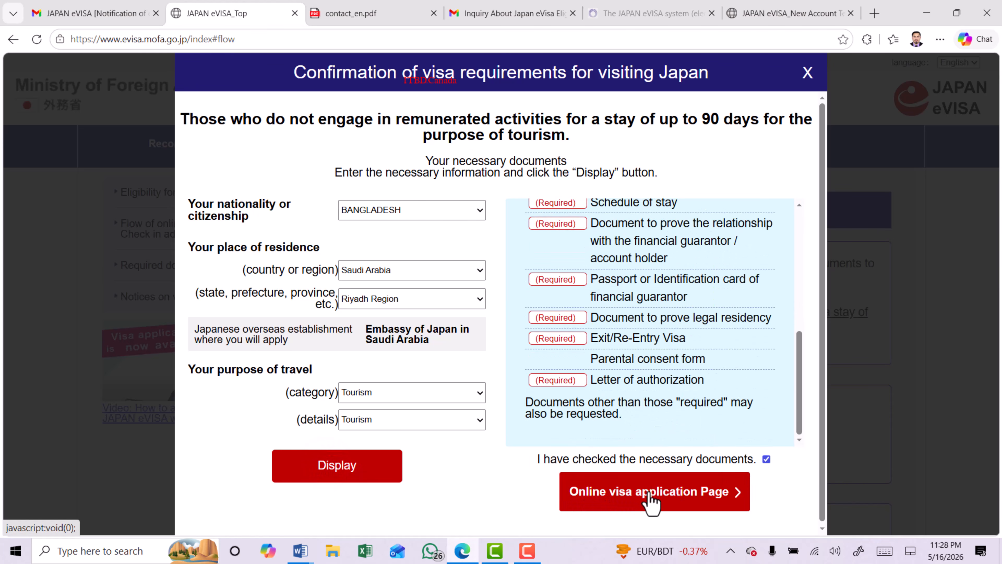
{"action": "left_click", "coordinate": [675, 491]}
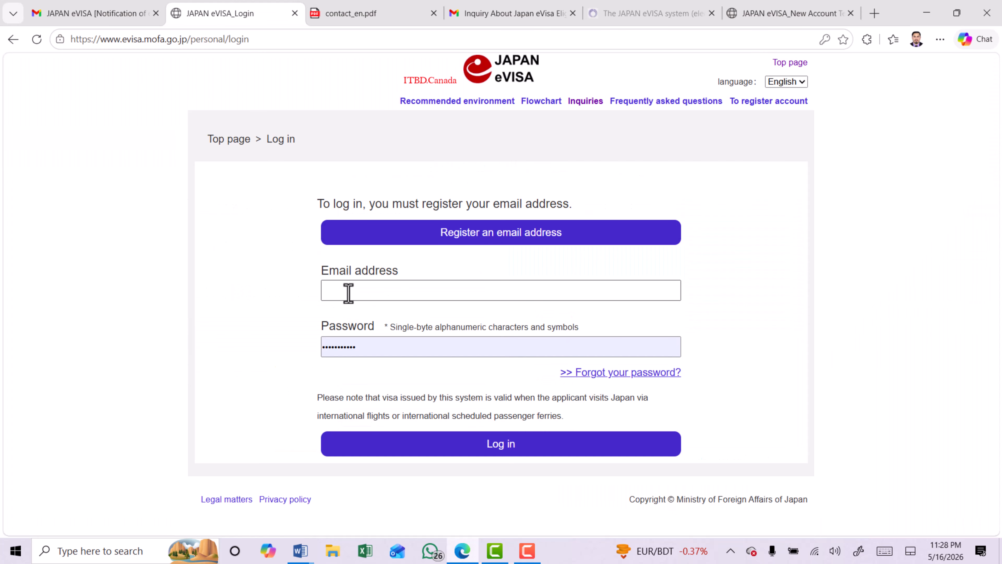
- Enter the registered email address on the login page and log in with the prefilled password
{"action": "left_click", "coordinate": [349, 293]}
{"action": "key", "text": "ctrl+v"}
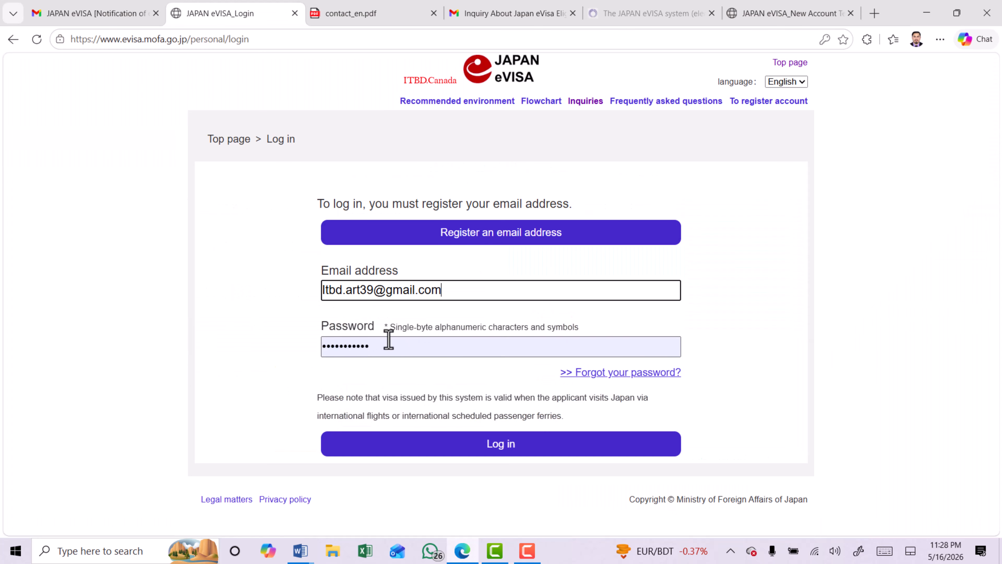
{"action": "left_click", "coordinate": [501, 444]}
{"action": "left_click_drag", "start_coordinate": [413, 203], "coordinate": [668, 205]}
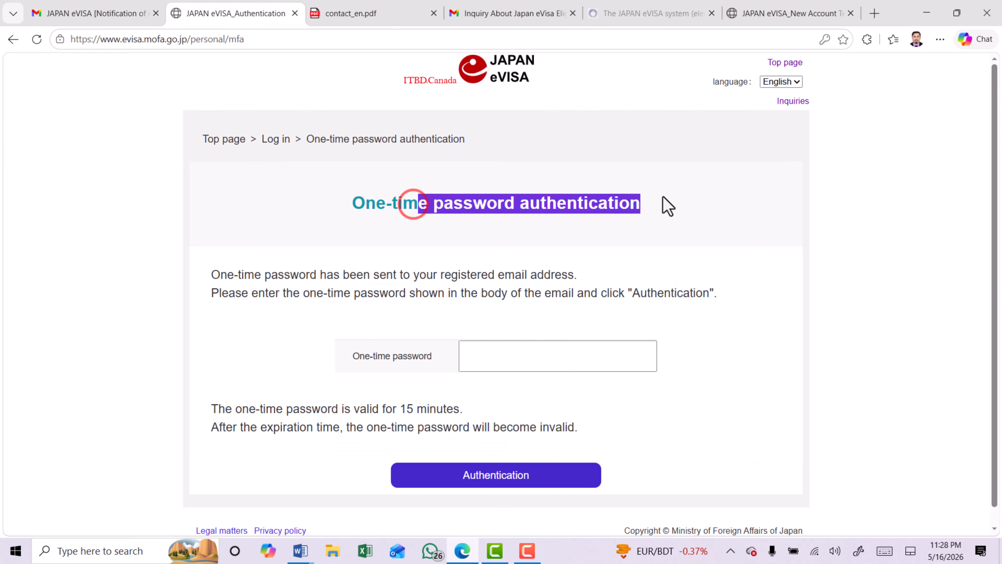
- Copy the one-time password from the eVISA notification email and submit it to authenticate the login
{"action": "left_click", "coordinate": [95, 14]}
{"action": "double_click", "coordinate": [263, 320]}
{"action": "key", "text": "ctrl+c"}
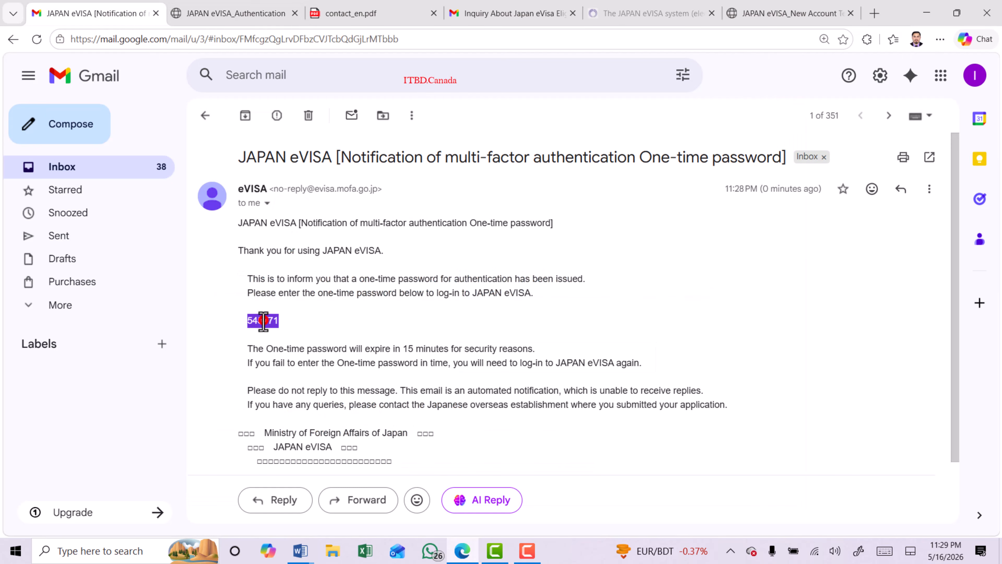
{"action": "left_click", "coordinate": [241, 11]}
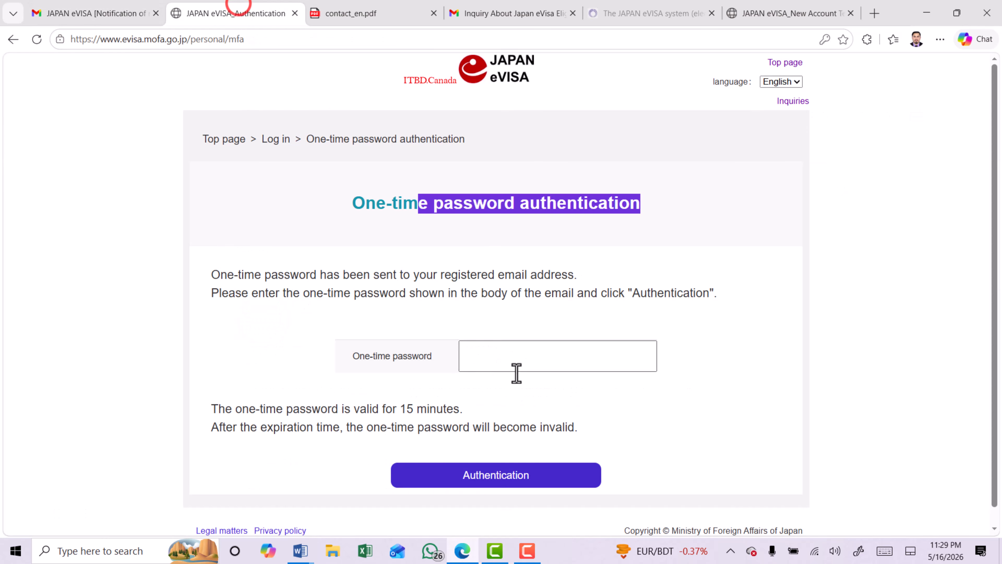
{"action": "left_click", "coordinate": [514, 361]}
{"action": "key", "text": "ctrl+v"}
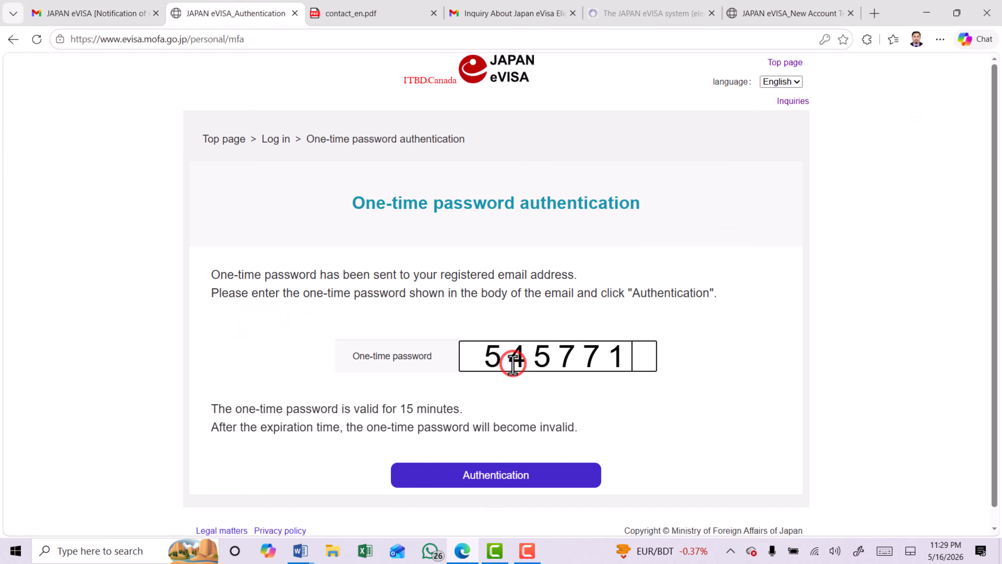
{"action": "left_click", "coordinate": [509, 477]}
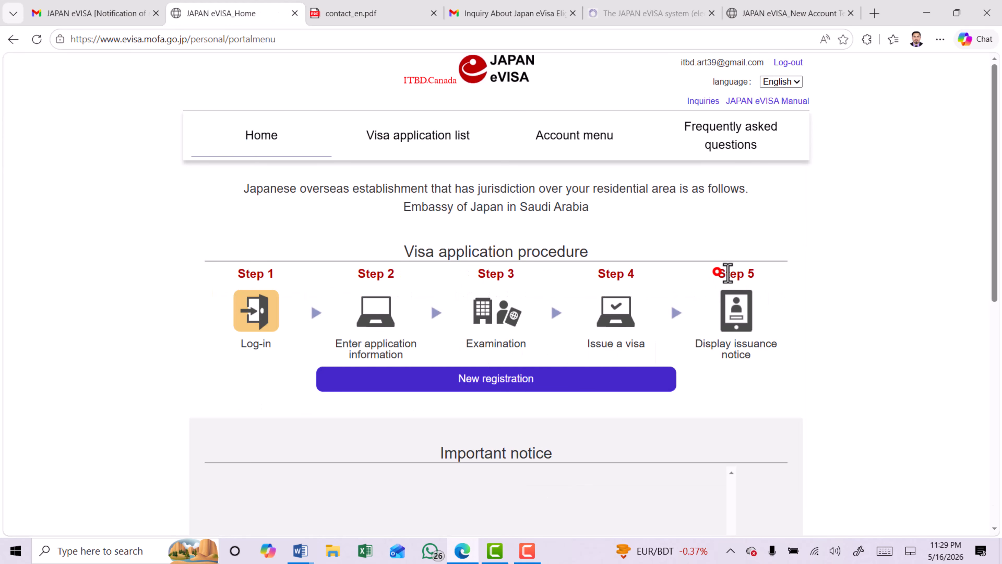
- Start a new visa application registration and agree to the disclaimer
{"action": "left_click_drag", "start_coordinate": [728, 273], "coordinate": [764, 272]}
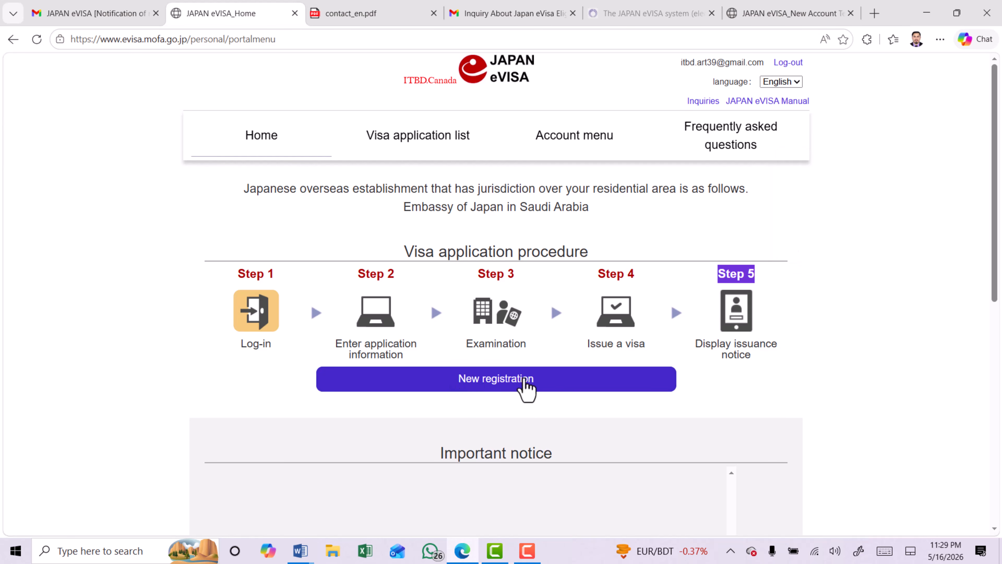
{"action": "left_click", "coordinate": [489, 378]}
{"action": "left_click_drag", "start_coordinate": [188, 284], "coordinate": [434, 307]}
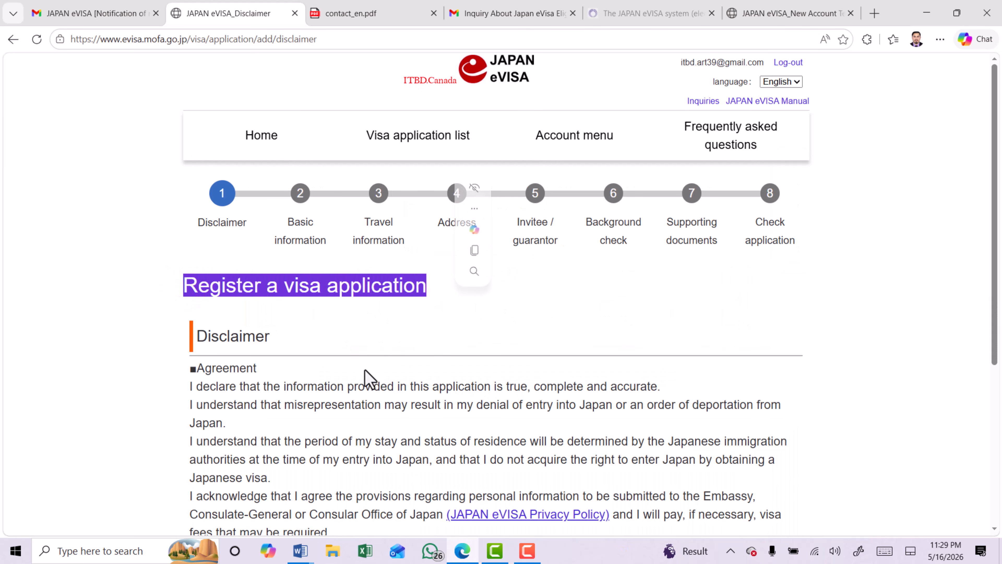
{"action": "left_click_drag", "start_coordinate": [201, 337], "coordinate": [380, 353]}
{"action": "scroll", "coordinate": [380, 351], "scroll_direction": "down", "scroll_amount": 5}
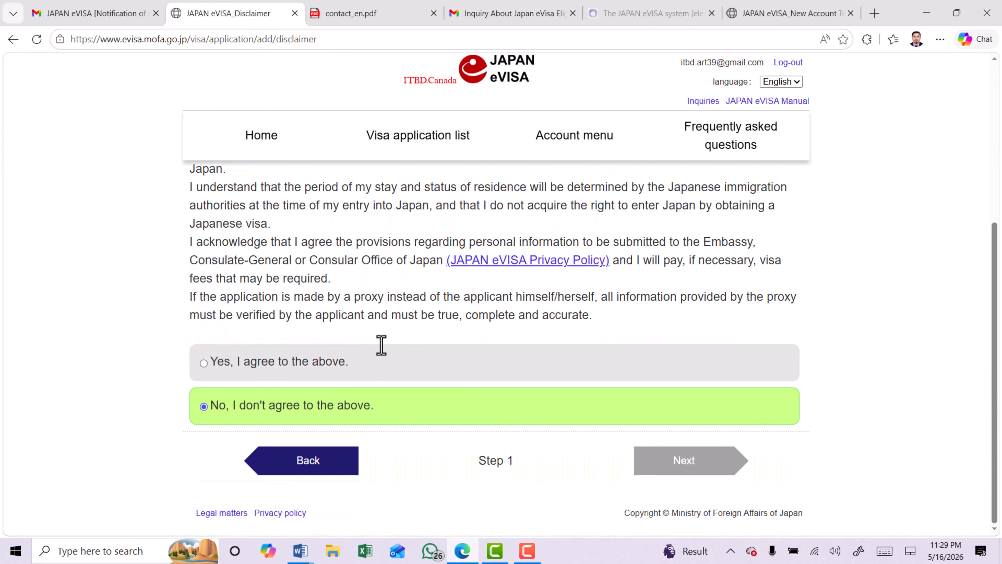
{"action": "left_click", "coordinate": [204, 365]}
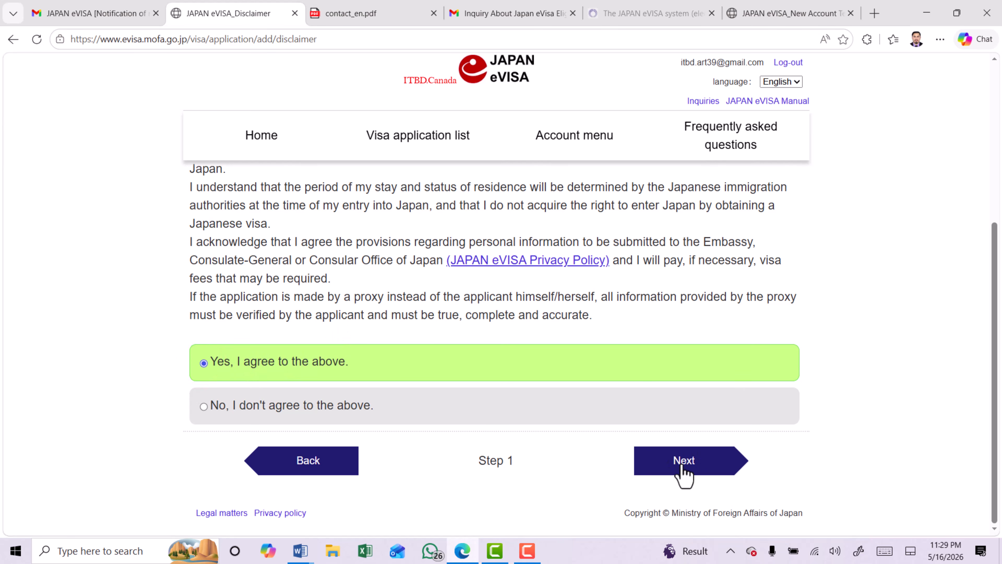
- Review the facial photo and passport upload requirements in the Basic information section
{"action": "left_click_drag", "start_coordinate": [192, 336], "coordinate": [335, 342]}
{"action": "scroll", "coordinate": [336, 340], "scroll_direction": "down", "scroll_amount": 3}
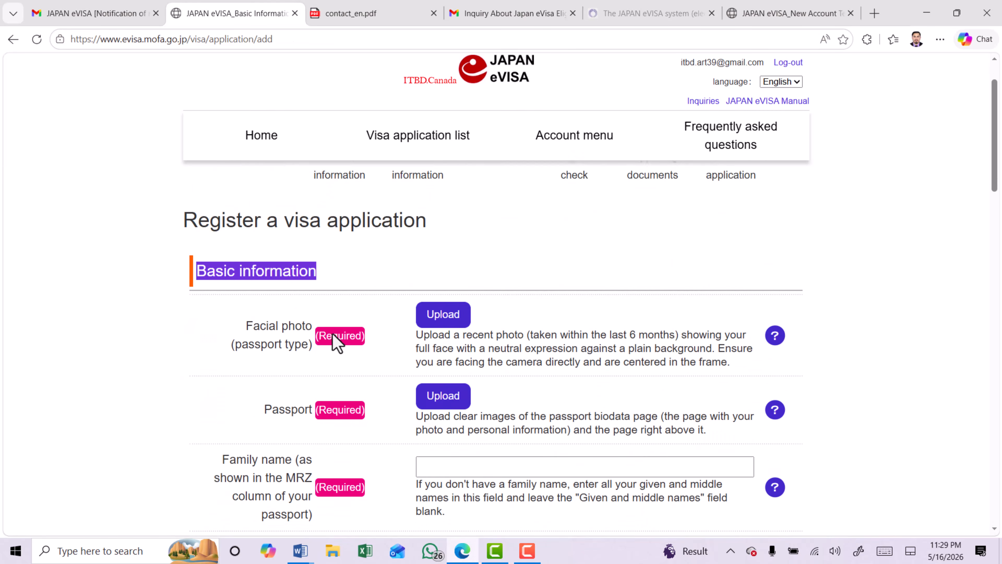
{"action": "left_click_drag", "start_coordinate": [246, 257], "coordinate": [311, 281]}
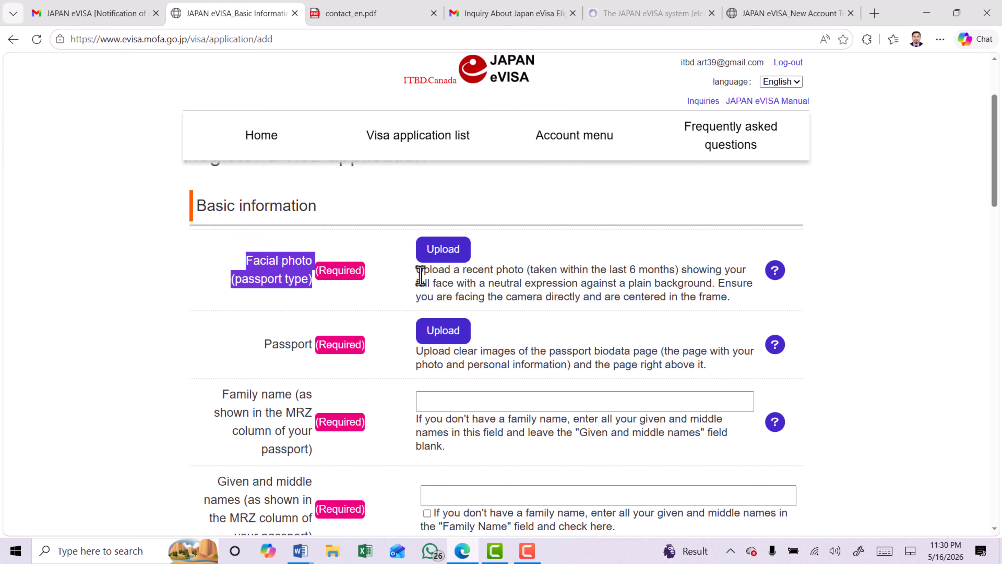
{"action": "left_click_drag", "start_coordinate": [417, 271], "coordinate": [745, 307]}
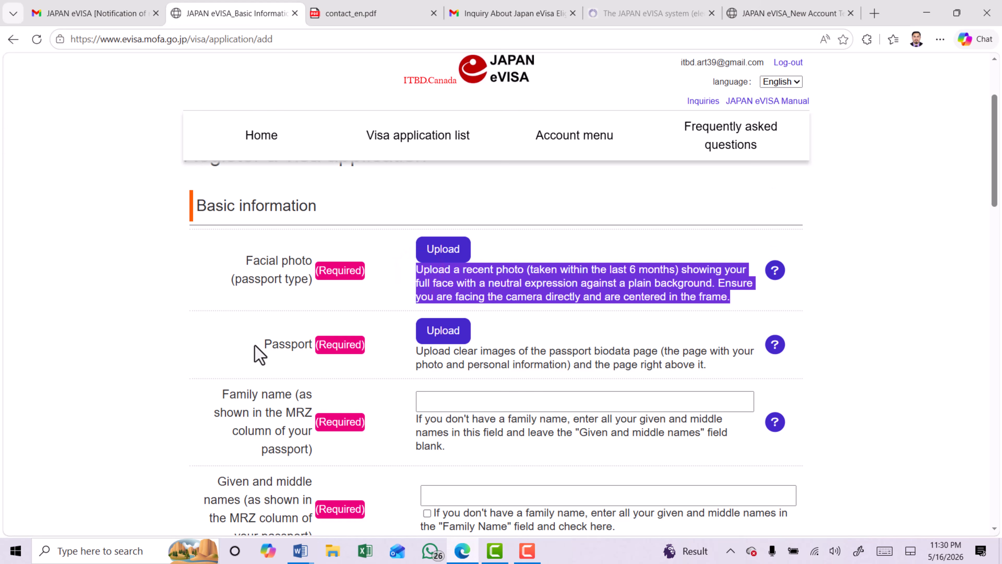
{"action": "left_click_drag", "start_coordinate": [254, 344], "coordinate": [314, 347]}
{"action": "scroll", "coordinate": [315, 355], "scroll_direction": "down", "scroll_amount": 2}
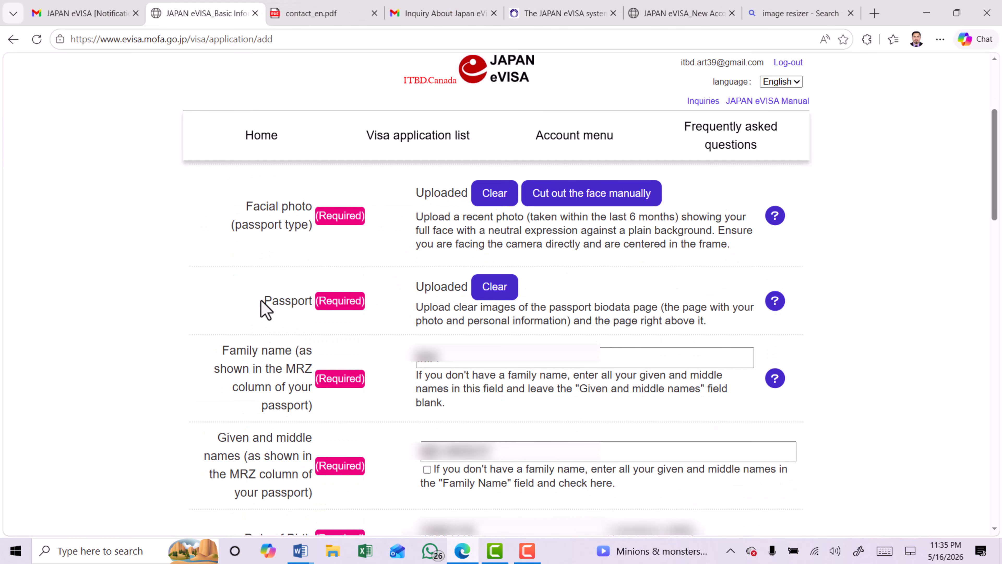
- Review the passport upload and the personal details filled in from it, from family name to passport expiry date
{"action": "left_click_drag", "start_coordinate": [261, 301], "coordinate": [316, 310]}
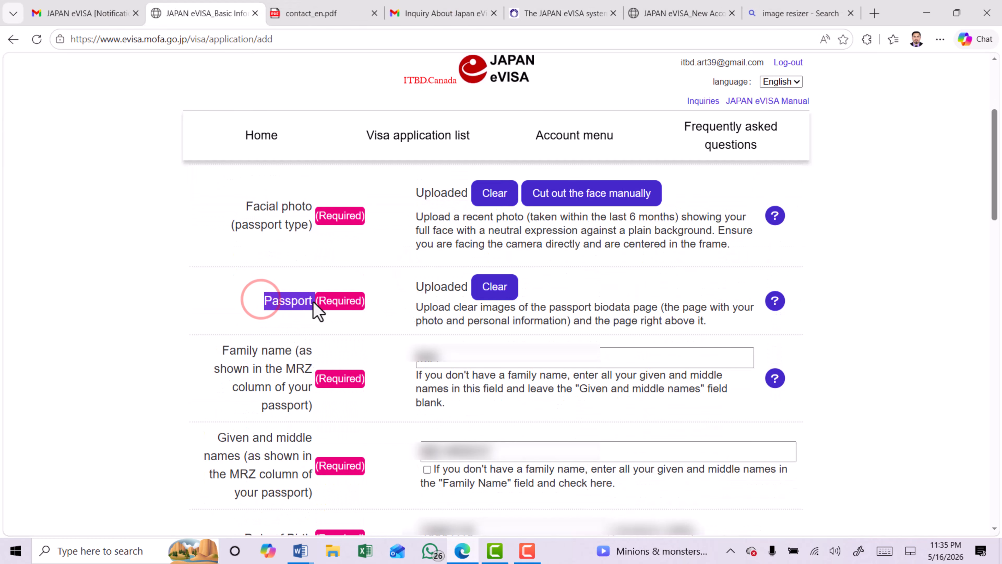
{"action": "left_click", "coordinate": [459, 313]}
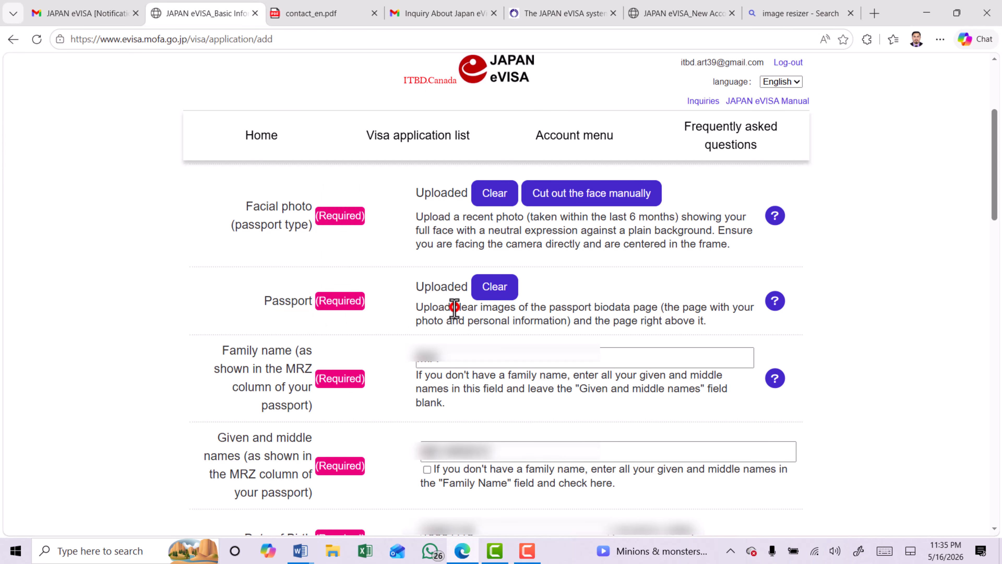
{"action": "left_click_drag", "start_coordinate": [222, 349], "coordinate": [281, 397]}
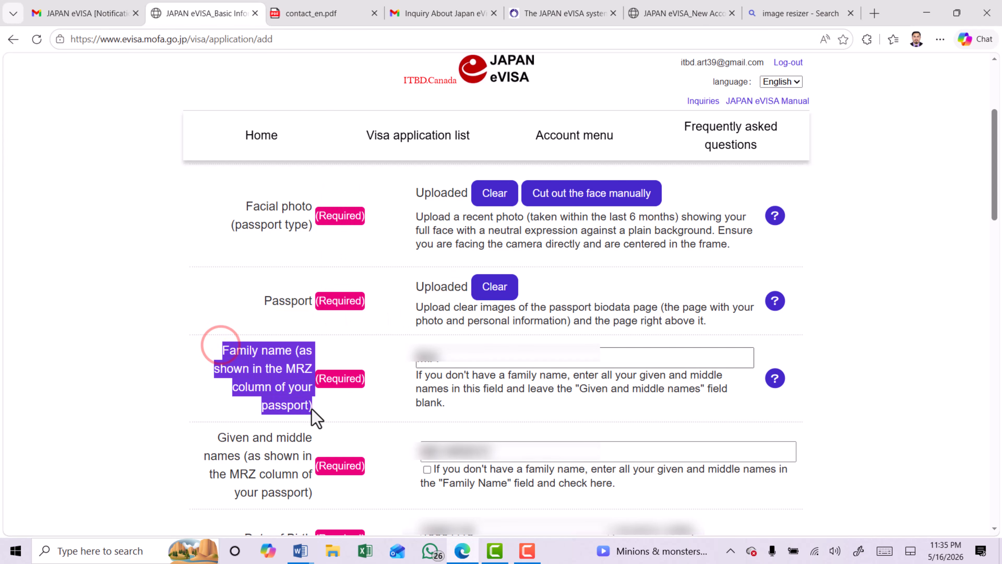
{"action": "left_click_drag", "start_coordinate": [226, 347], "coordinate": [268, 353]}
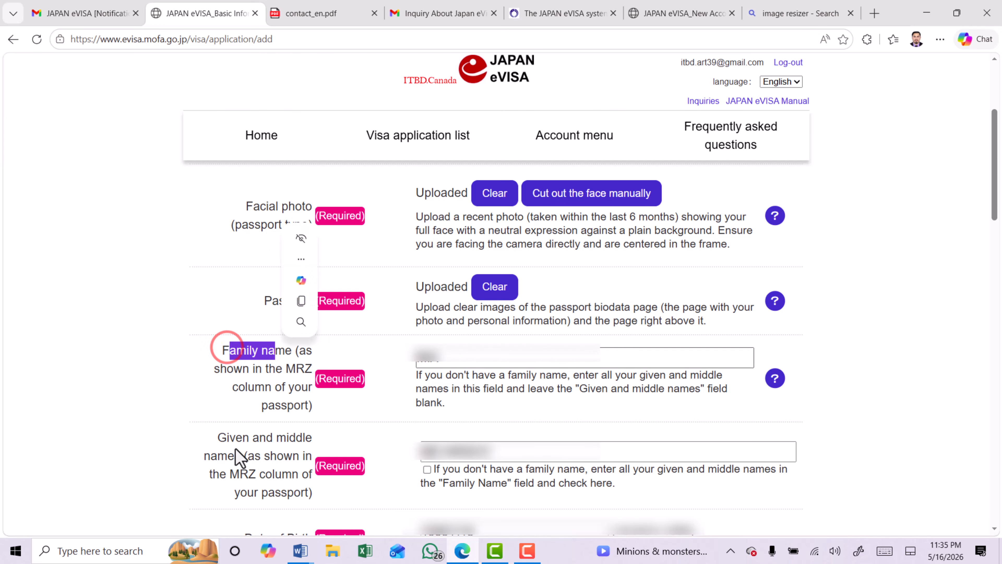
{"action": "left_click_drag", "start_coordinate": [227, 438], "coordinate": [304, 439]}
{"action": "scroll", "coordinate": [262, 286], "scroll_direction": "down", "scroll_amount": 5}
{"action": "left_click_drag", "start_coordinate": [261, 278], "coordinate": [296, 280]}
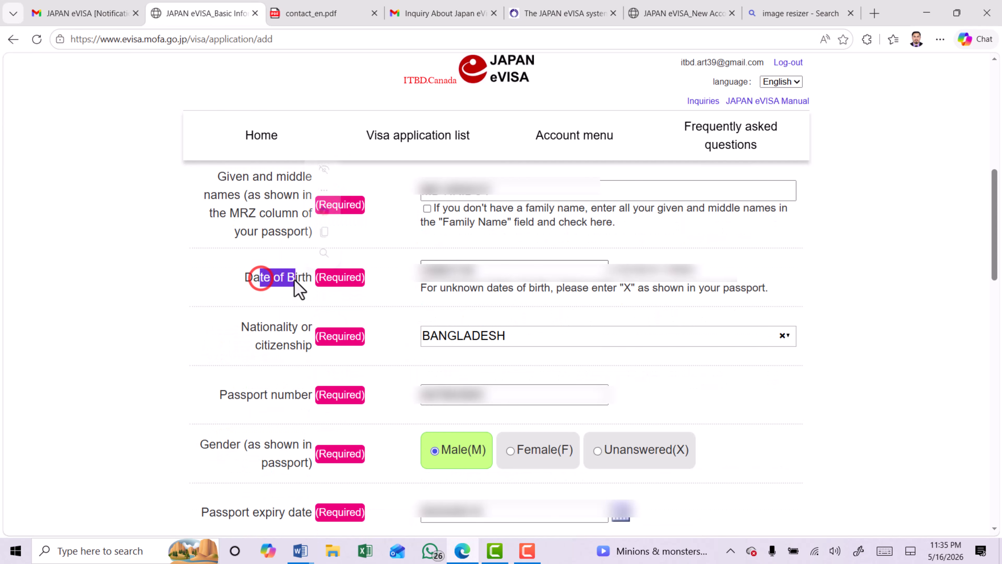
{"action": "left_click_drag", "start_coordinate": [252, 328], "coordinate": [291, 328]}
{"action": "left_click_drag", "start_coordinate": [235, 395], "coordinate": [285, 396]}
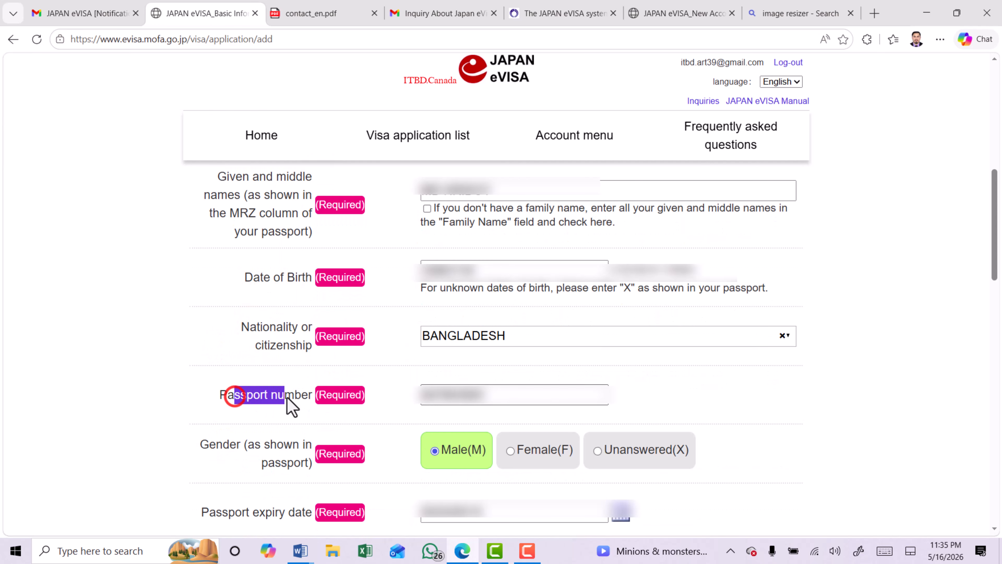
{"action": "left_click_drag", "start_coordinate": [217, 444], "coordinate": [279, 458]}
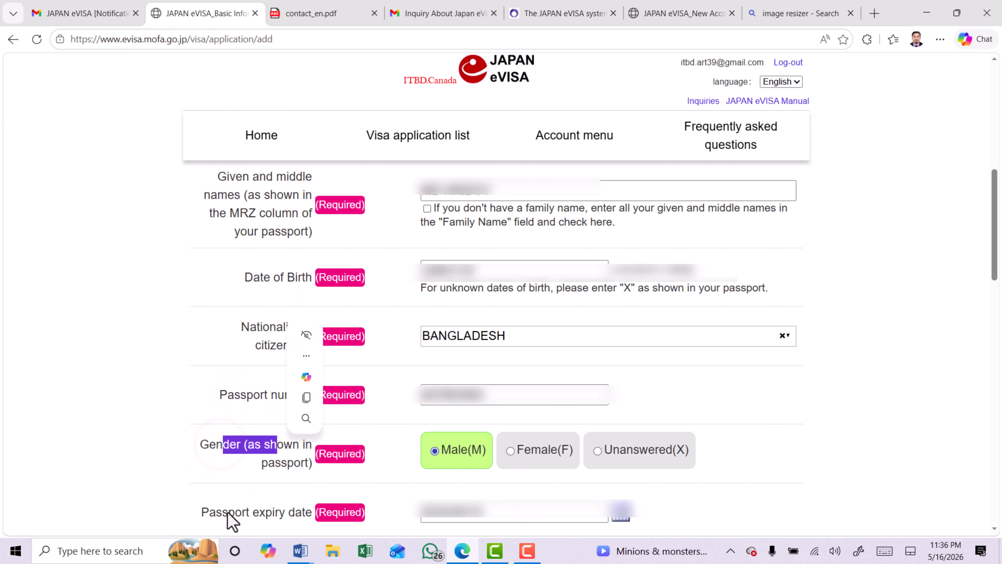
{"action": "left_click_drag", "start_coordinate": [228, 511], "coordinate": [281, 517]}
{"action": "scroll", "coordinate": [224, 253], "scroll_direction": "down", "scroll_amount": 8}
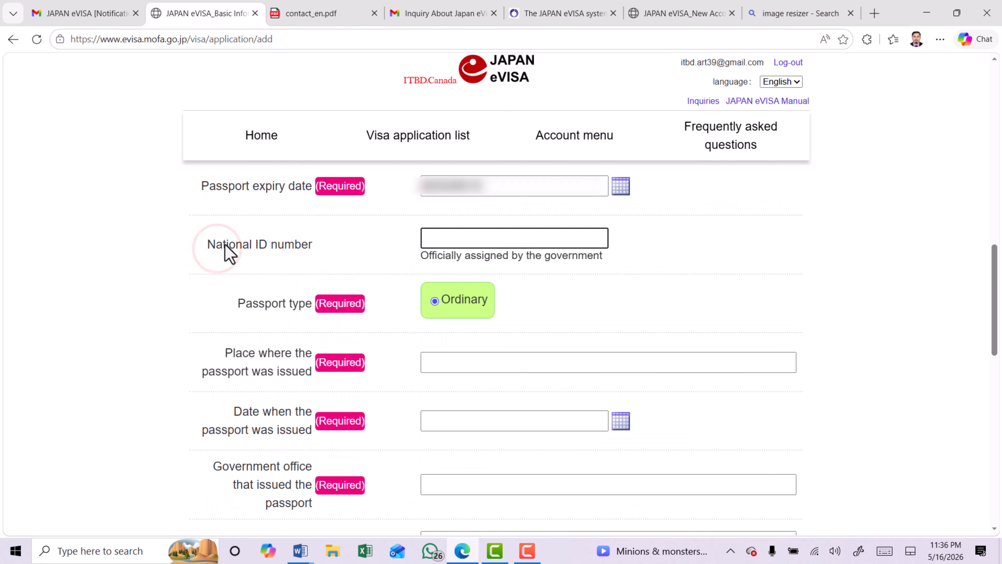
- Leave the National ID number empty and enter DIP DHAKA as the place where the passport was issued
{"action": "left_click_drag", "start_coordinate": [218, 244], "coordinate": [288, 245]}
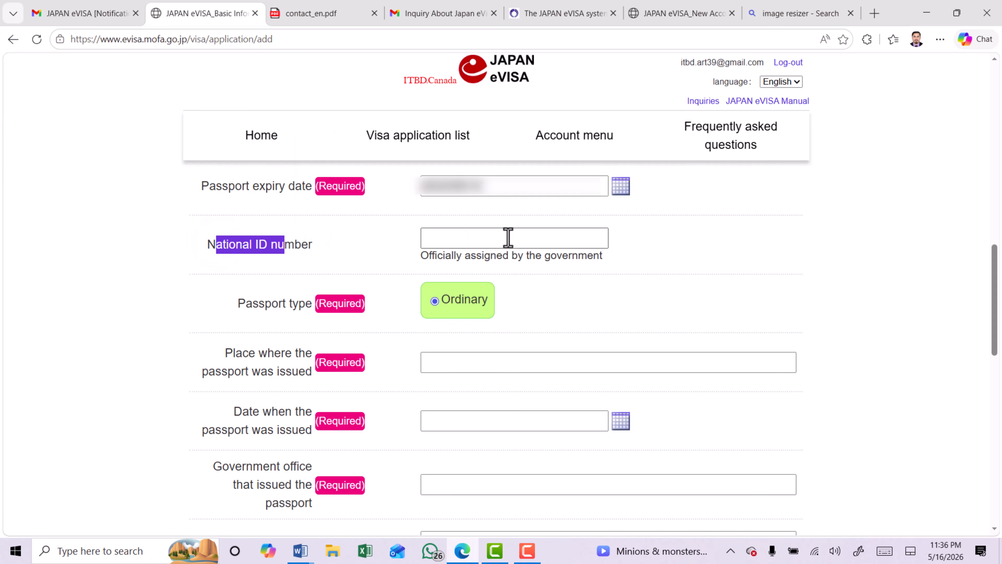
{"action": "left_click", "coordinate": [481, 238]}
{"action": "left_click_drag", "start_coordinate": [244, 303], "coordinate": [309, 311]}
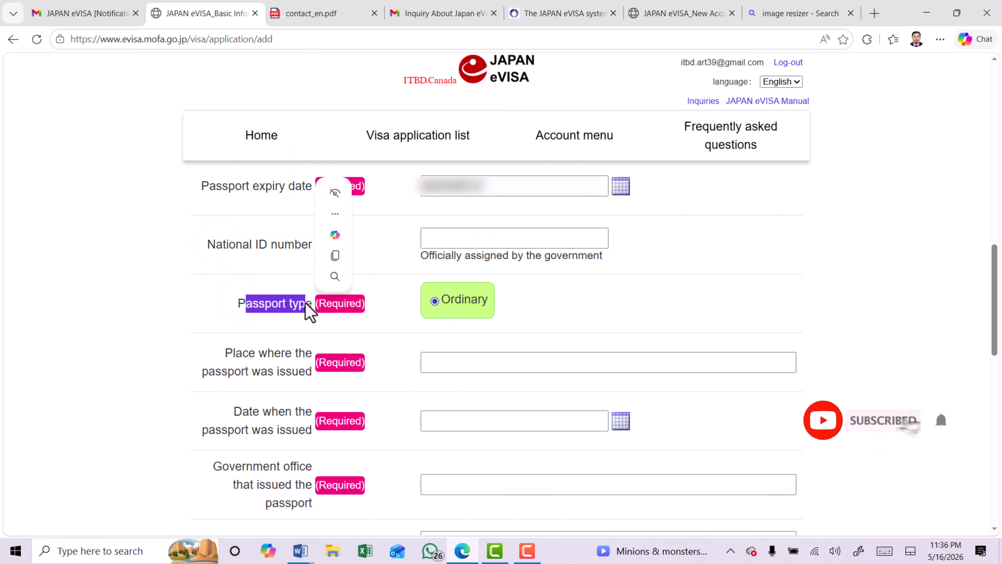
{"action": "left_click_drag", "start_coordinate": [231, 352], "coordinate": [304, 373]}
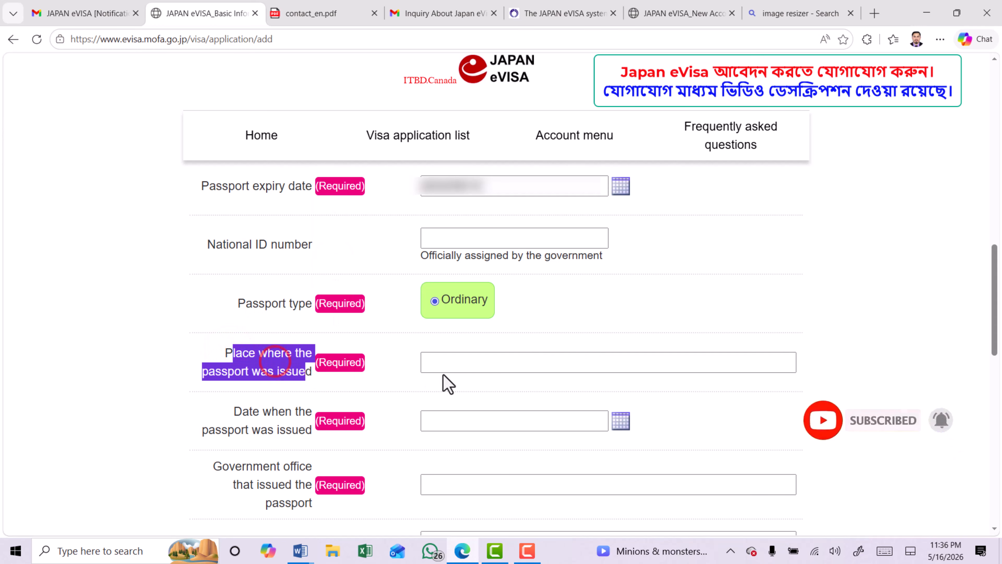
{"action": "left_click", "coordinate": [441, 362]}
{"action": "type", "text": "DIP DHAKA"}
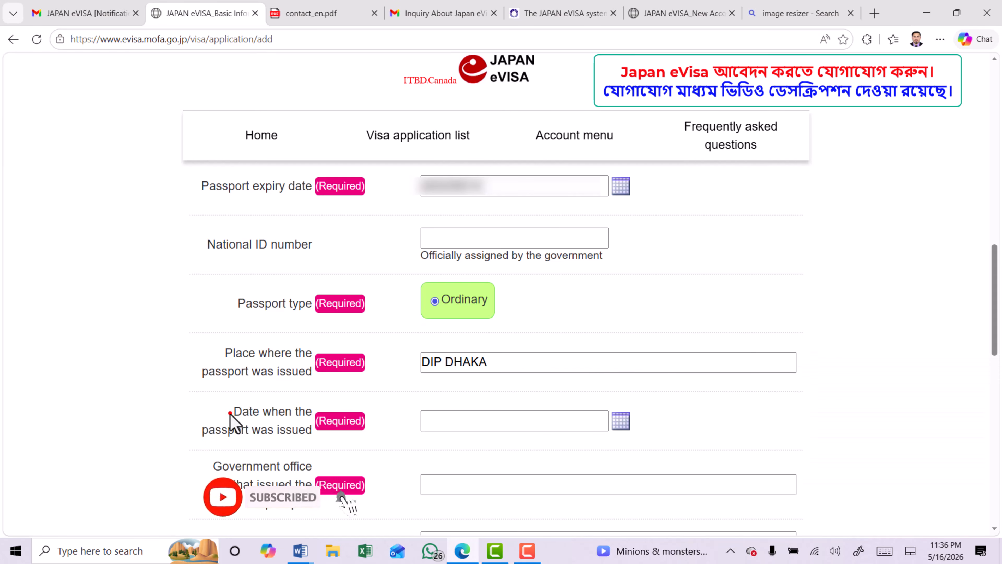
- Fill in 2021/05/01 as the passport issue date and the Department of Immigration and Passports (DIP) as the issuing government office
{"action": "left_click_drag", "start_coordinate": [230, 412], "coordinate": [297, 427]}
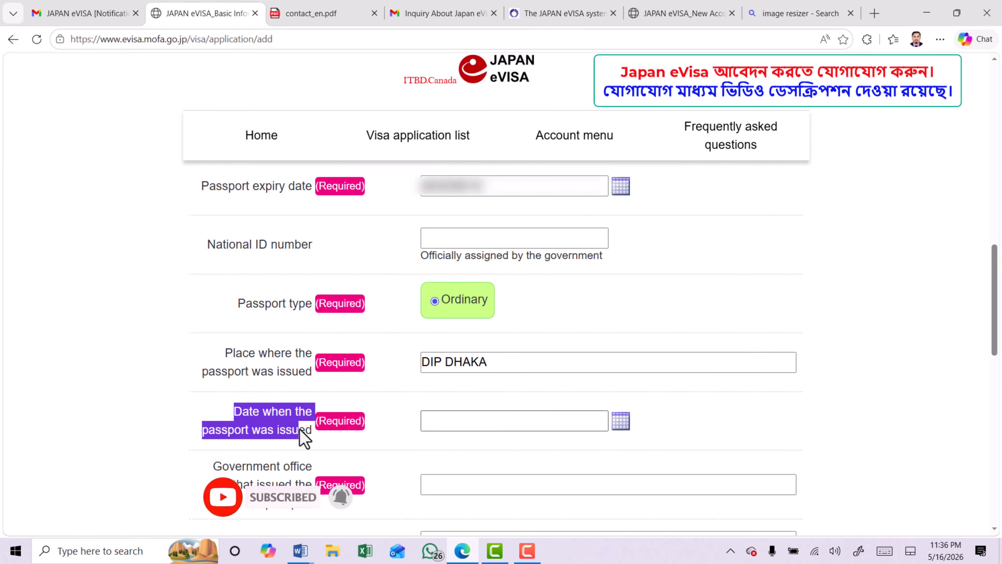
{"action": "left_click", "coordinate": [272, 410]}
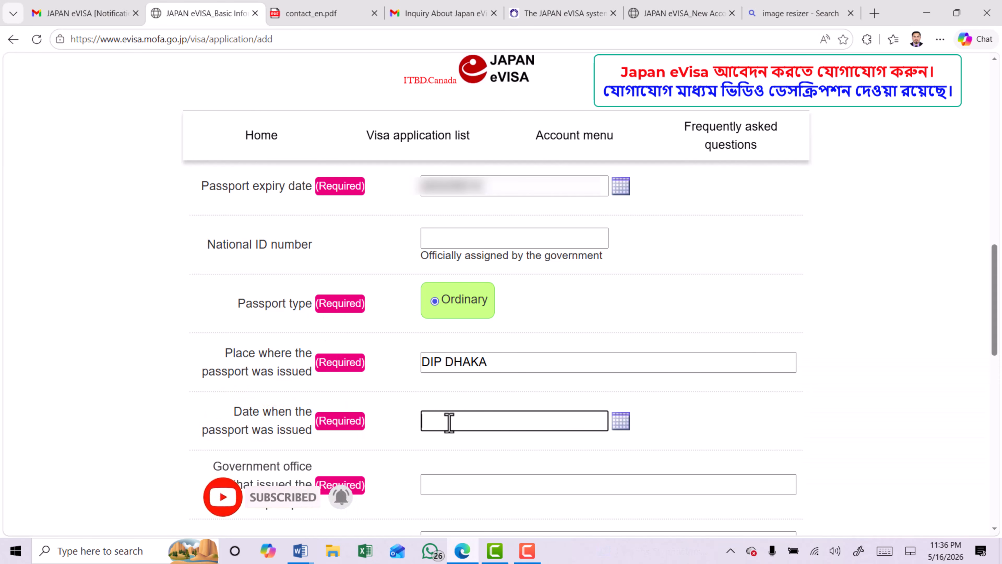
{"action": "left_click_drag", "start_coordinate": [215, 267], "coordinate": [307, 297]}
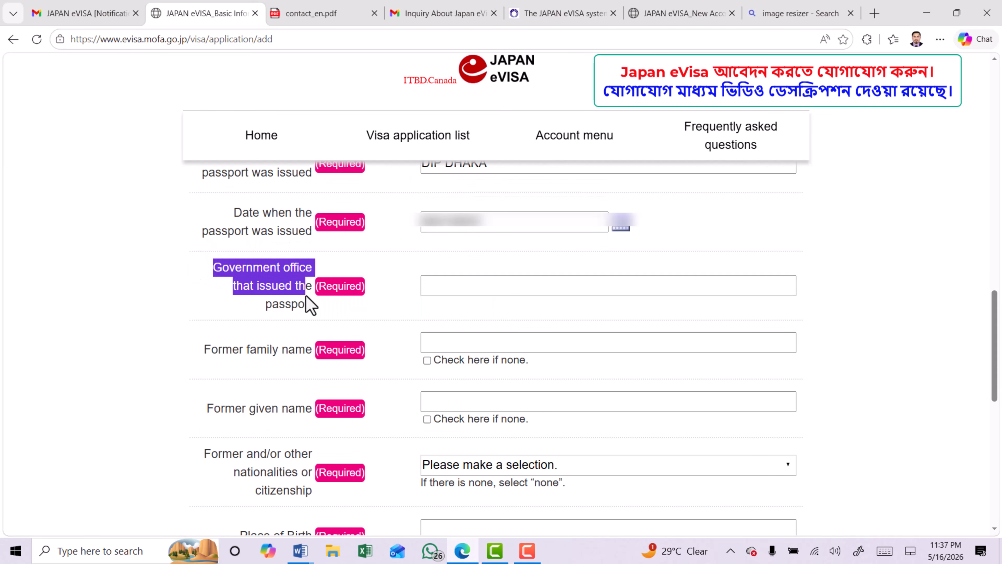
{"action": "left_click", "coordinate": [261, 284]}
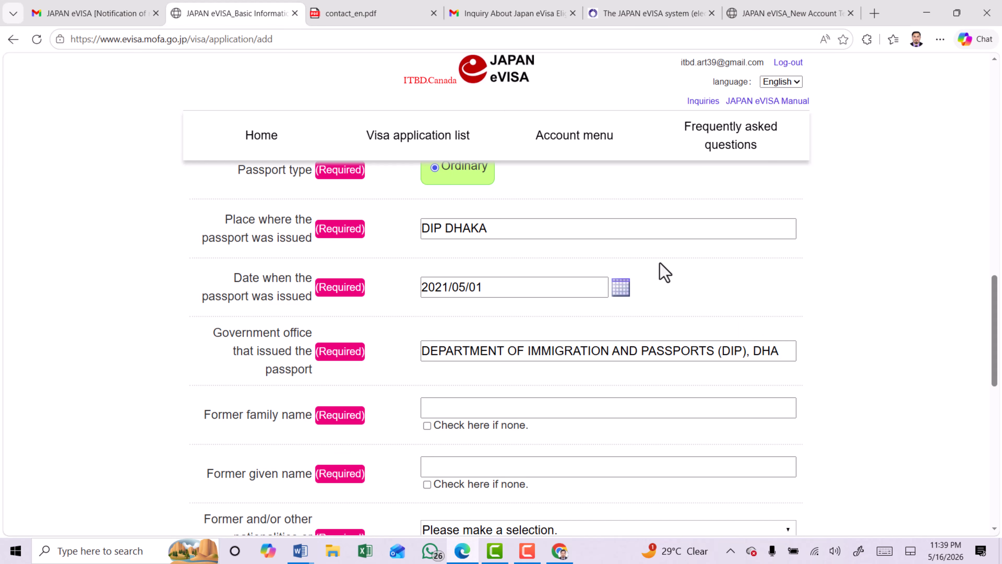
- Replace the place where the passport was issued with BAN
{"action": "left_click_drag", "start_coordinate": [492, 229], "coordinate": [416, 229]}
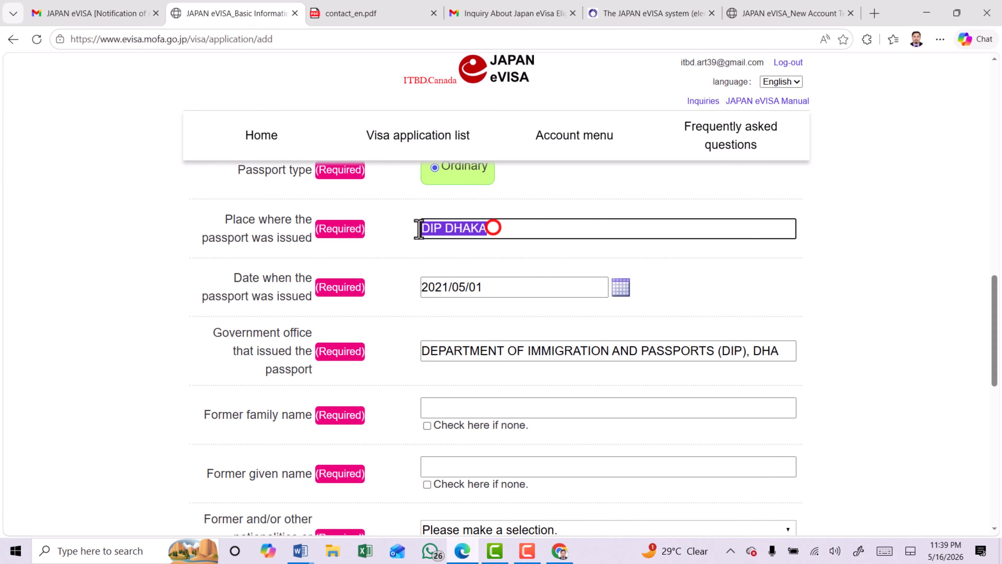
{"action": "type", "text": "BAN"}
- Mark both the former family name and the former given name as none
{"action": "scroll", "coordinate": [230, 298], "scroll_direction": "down", "scroll_amount": 3}
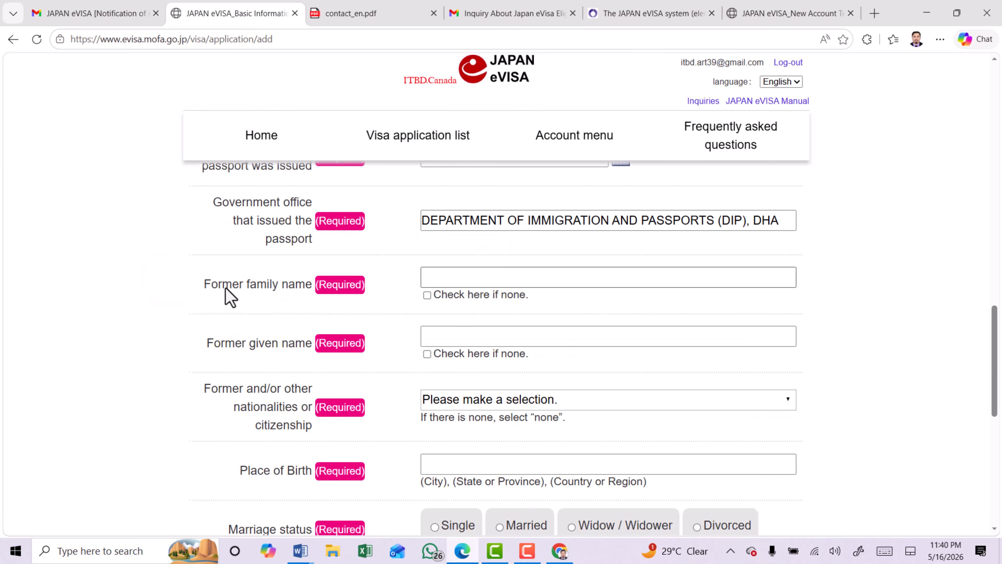
{"action": "left_click_drag", "start_coordinate": [214, 284], "coordinate": [295, 287]}
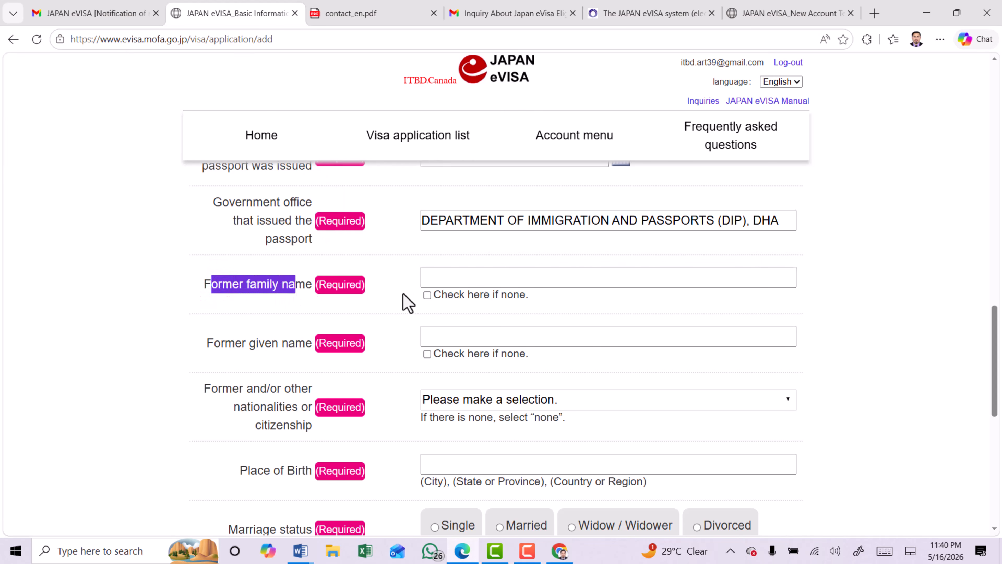
{"action": "left_click", "coordinate": [427, 295]}
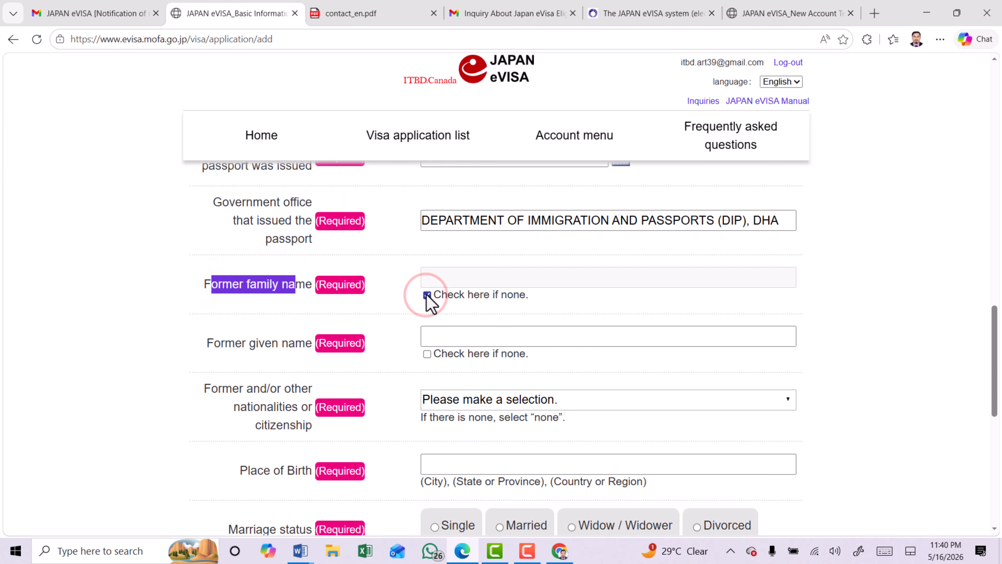
{"action": "left_click_drag", "start_coordinate": [243, 342], "coordinate": [290, 351]}
{"action": "left_click", "coordinate": [426, 354]}
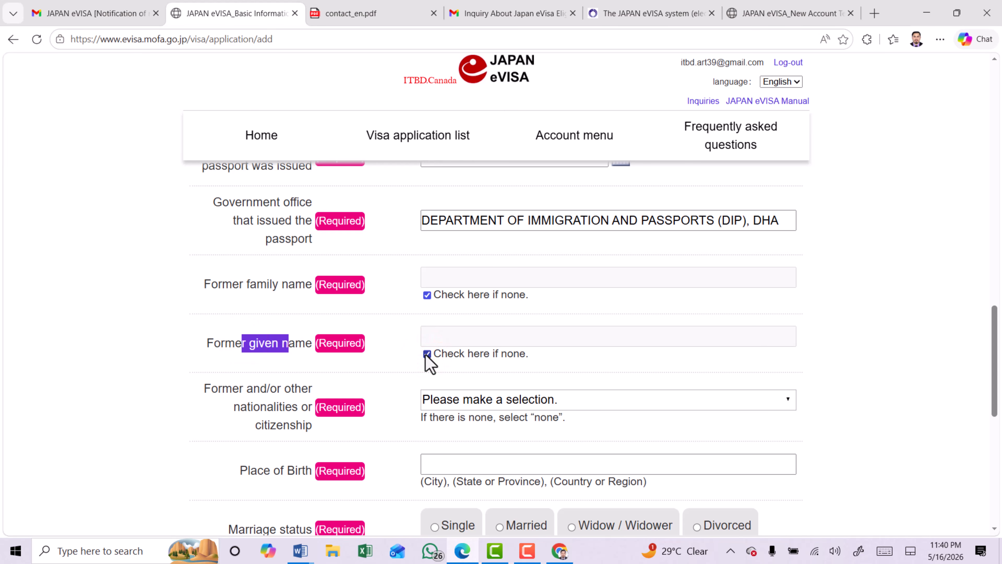
- Select None for former and/or other nationalities or citizenship, and enter DHAKA as the place of birth
{"action": "scroll", "coordinate": [427, 353], "scroll_direction": "down", "scroll_amount": 1}
{"action": "left_click_drag", "start_coordinate": [252, 341], "coordinate": [306, 359]}
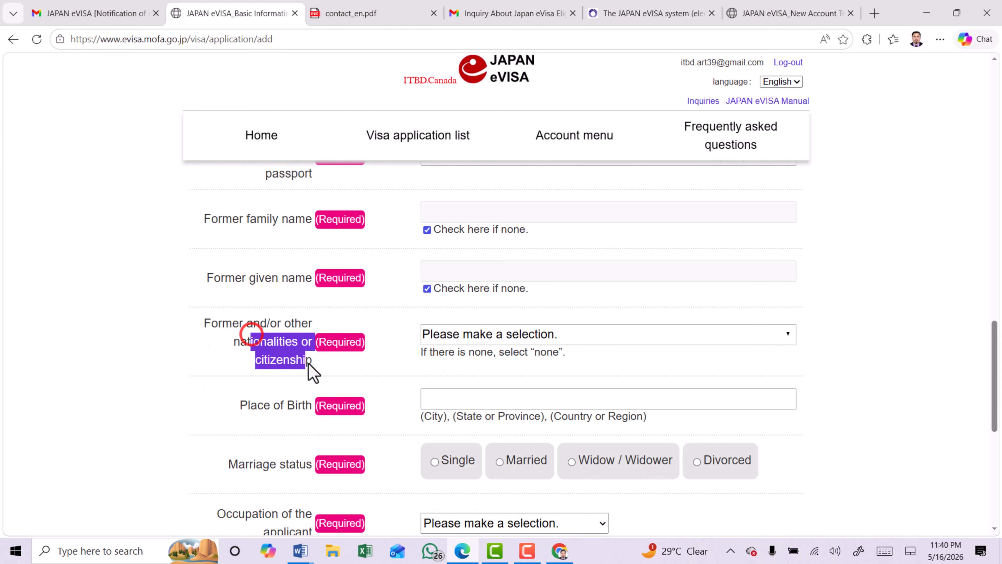
{"action": "left_click", "coordinate": [572, 335]}
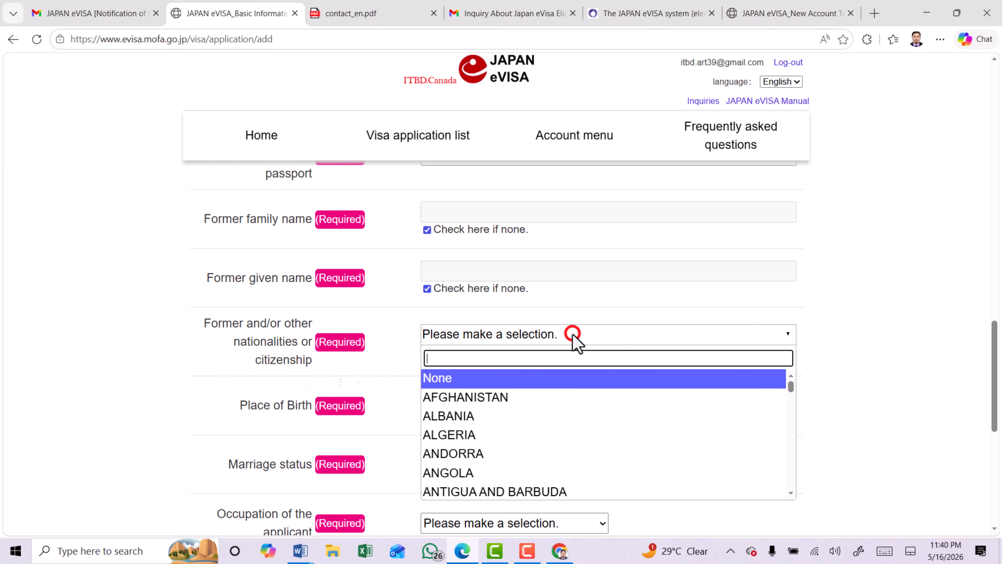
{"action": "left_click", "coordinate": [486, 378]}
{"action": "scroll", "coordinate": [533, 328], "scroll_direction": "down", "scroll_amount": 2}
{"action": "left_click_drag", "start_coordinate": [258, 275], "coordinate": [297, 283]}
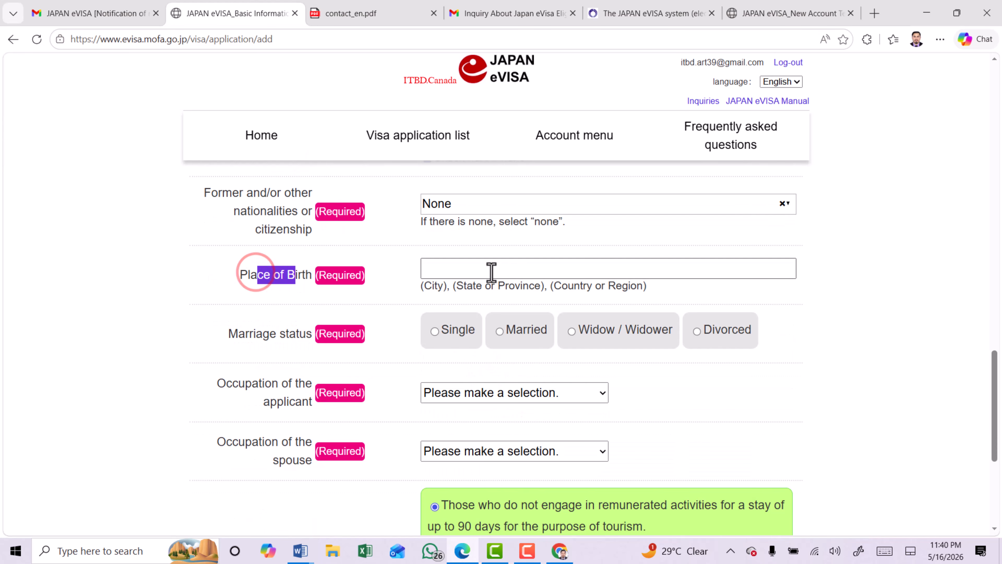
{"action": "left_click", "coordinate": [472, 272]}
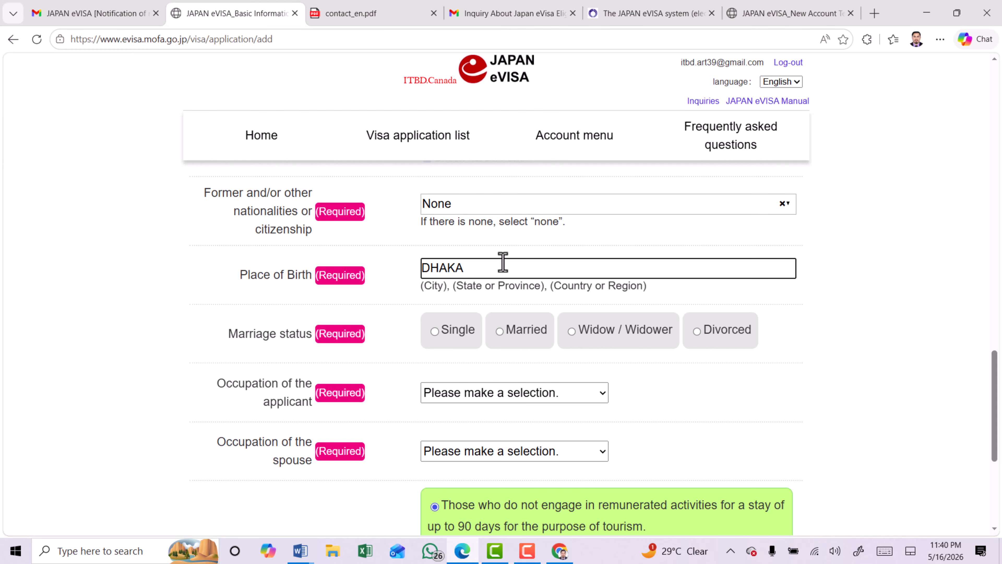
- Set the applicant's marriage status to Single
{"action": "left_click_drag", "start_coordinate": [245, 332], "coordinate": [312, 337]}
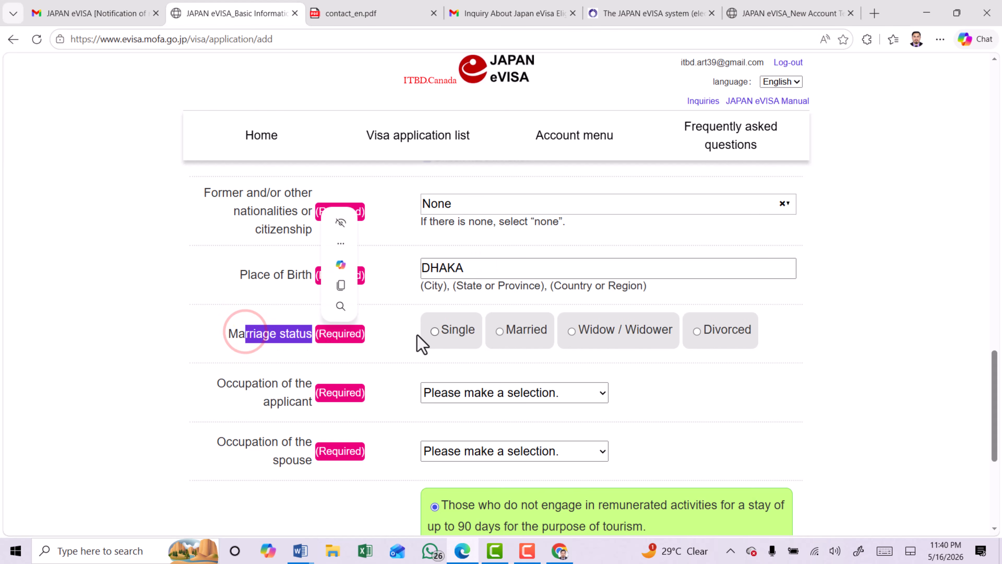
{"action": "left_click", "coordinate": [500, 332]}
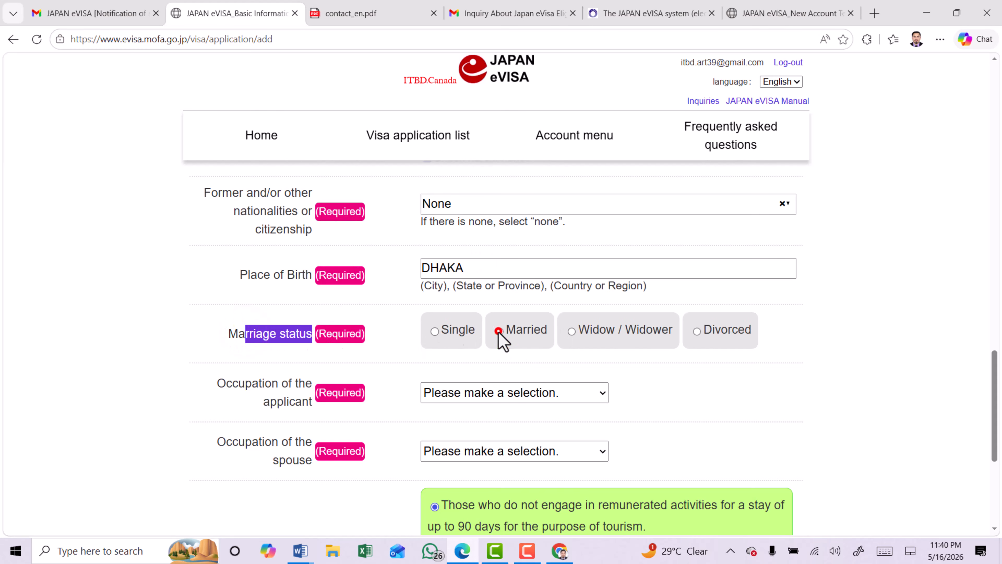
{"action": "left_click", "coordinate": [435, 333]}
- Set the applicant's occupation to Office worker and the spouse's occupation to None
{"action": "left_click_drag", "start_coordinate": [240, 382], "coordinate": [311, 410]}
{"action": "left_click", "coordinate": [536, 405]}
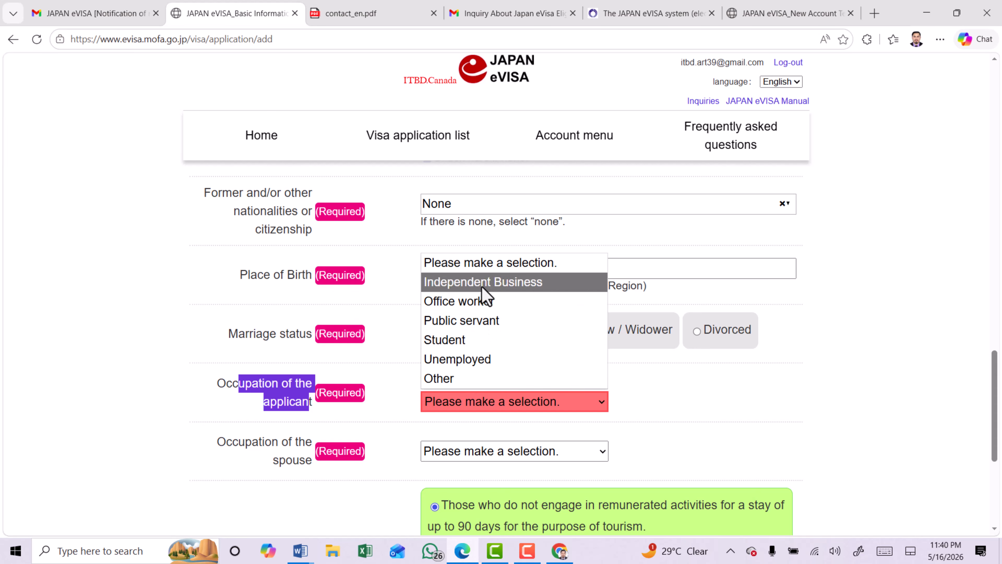
{"action": "left_click", "coordinate": [476, 303]}
{"action": "left_click_drag", "start_coordinate": [249, 442], "coordinate": [303, 464]}
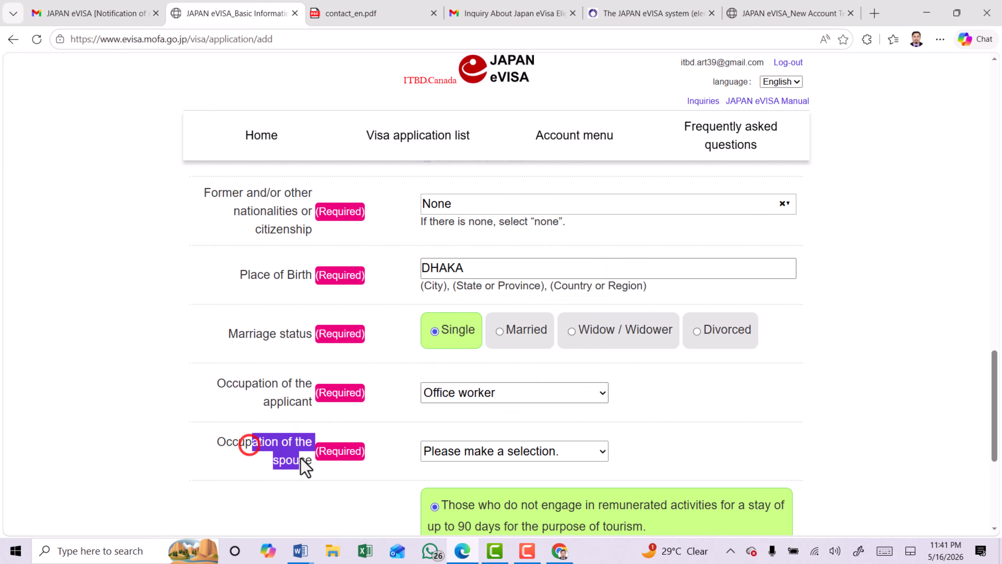
{"action": "left_click", "coordinate": [270, 445]}
{"action": "left_click", "coordinate": [499, 451]}
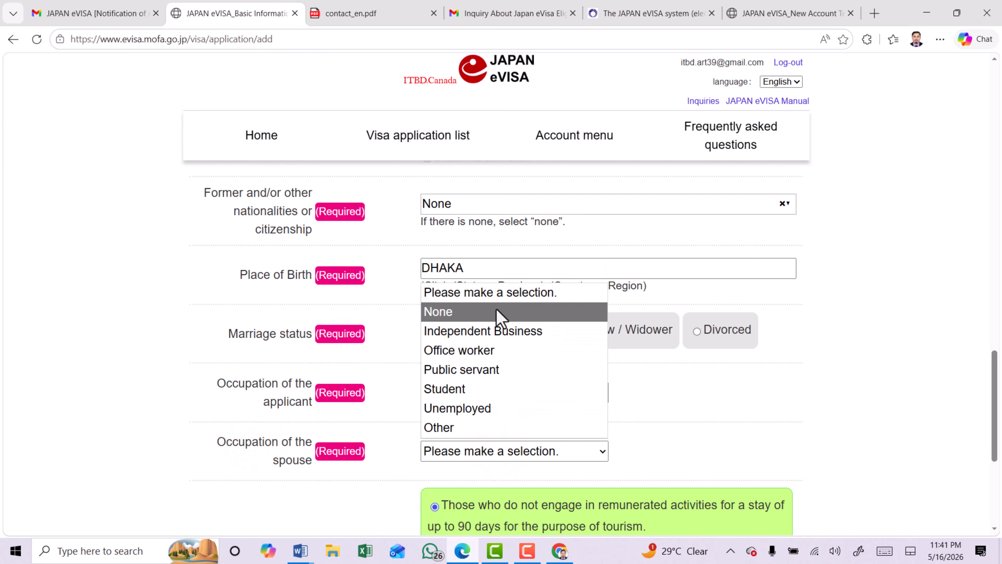
{"action": "left_click", "coordinate": [495, 310]}
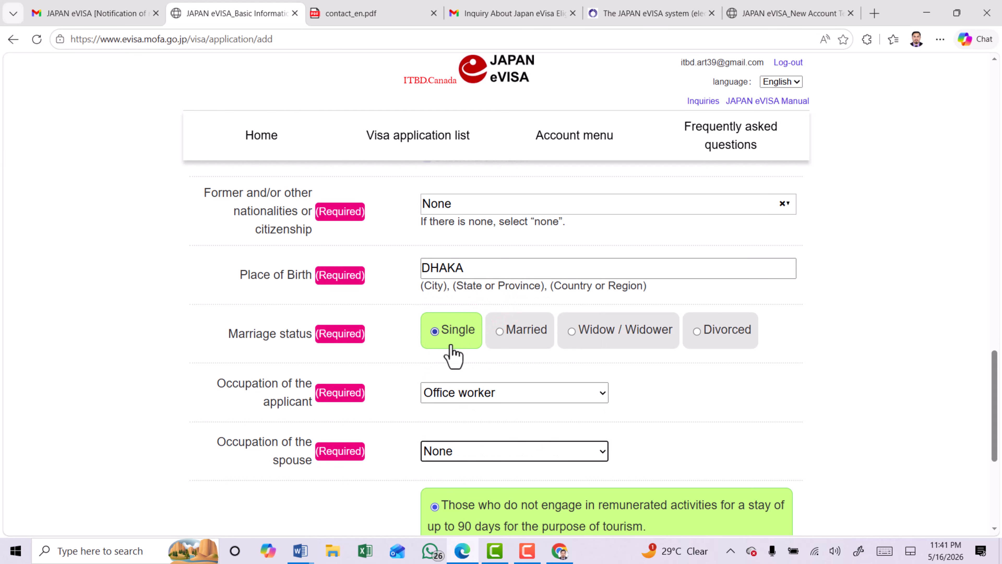
- Choose Tourism as both the category and the details of the purpose of visit
{"action": "scroll", "coordinate": [536, 400], "scroll_direction": "down", "scroll_amount": 5}
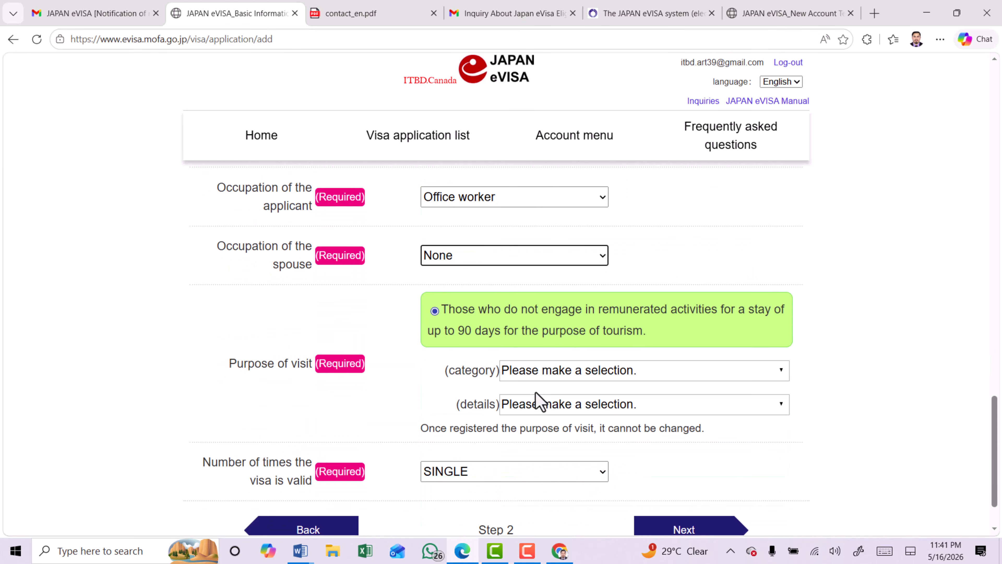
{"action": "left_click_drag", "start_coordinate": [235, 362], "coordinate": [301, 369]}
{"action": "left_click", "coordinate": [572, 369]}
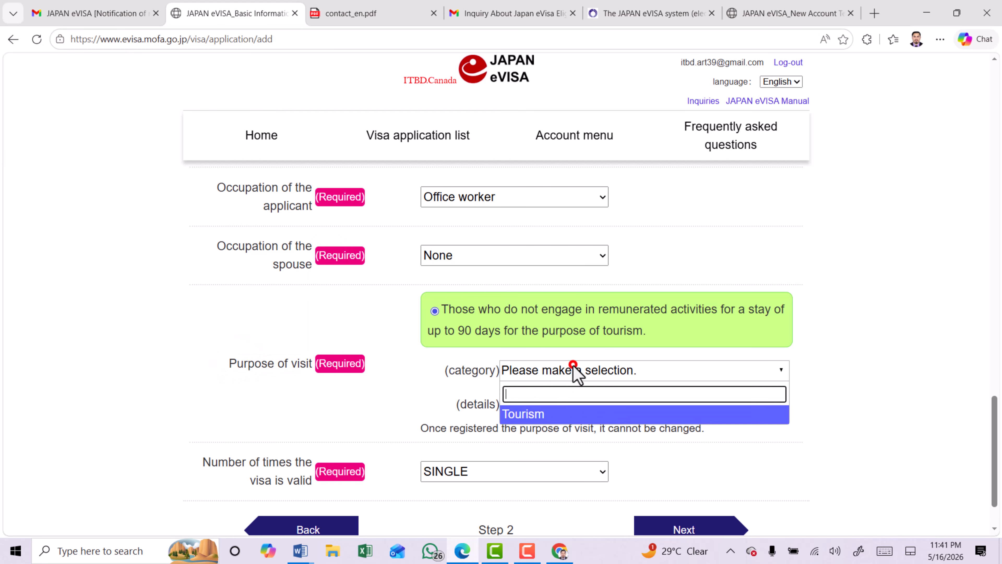
{"action": "left_click", "coordinate": [529, 414]}
{"action": "left_click", "coordinate": [553, 403]}
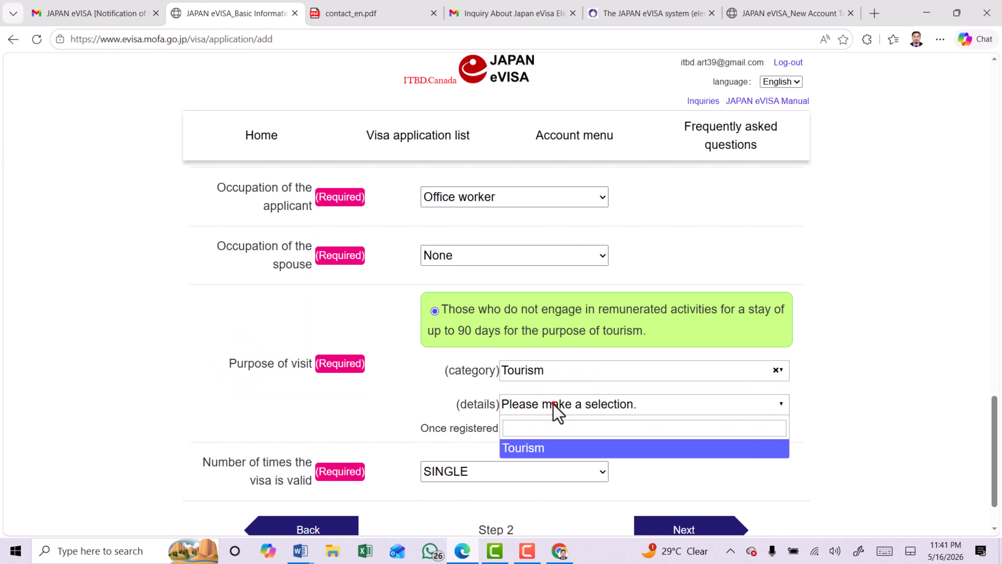
{"action": "left_click", "coordinate": [529, 449]}
- Keep SINGLE as the number of times the visa is valid and proceed to the travel information step
{"action": "left_click_drag", "start_coordinate": [219, 462], "coordinate": [305, 481]}
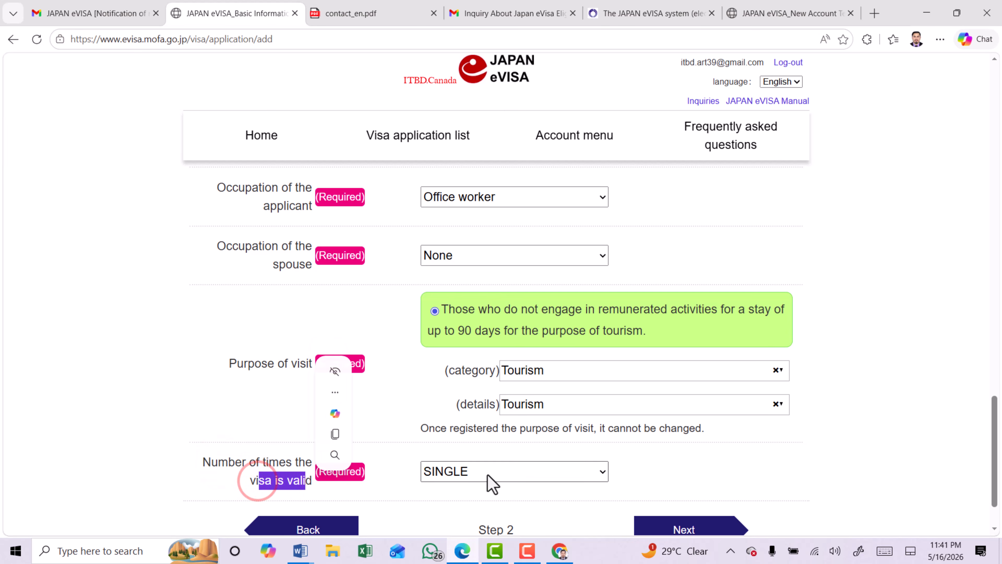
{"action": "left_click", "coordinate": [501, 473]}
{"action": "left_click", "coordinate": [447, 513]}
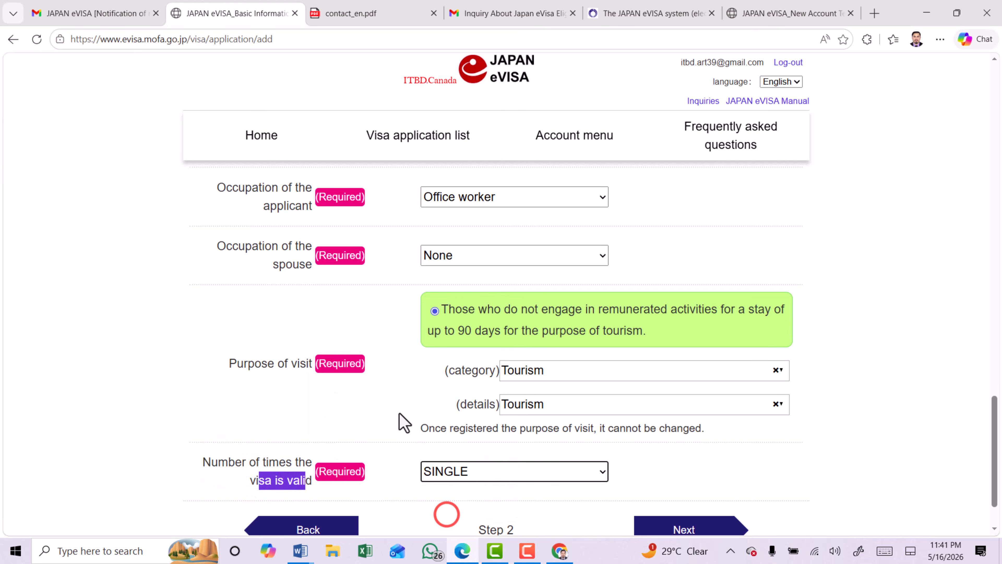
{"action": "scroll", "coordinate": [414, 422], "scroll_direction": "down", "scroll_amount": 2}
{"action": "left_click", "coordinate": [686, 468]}
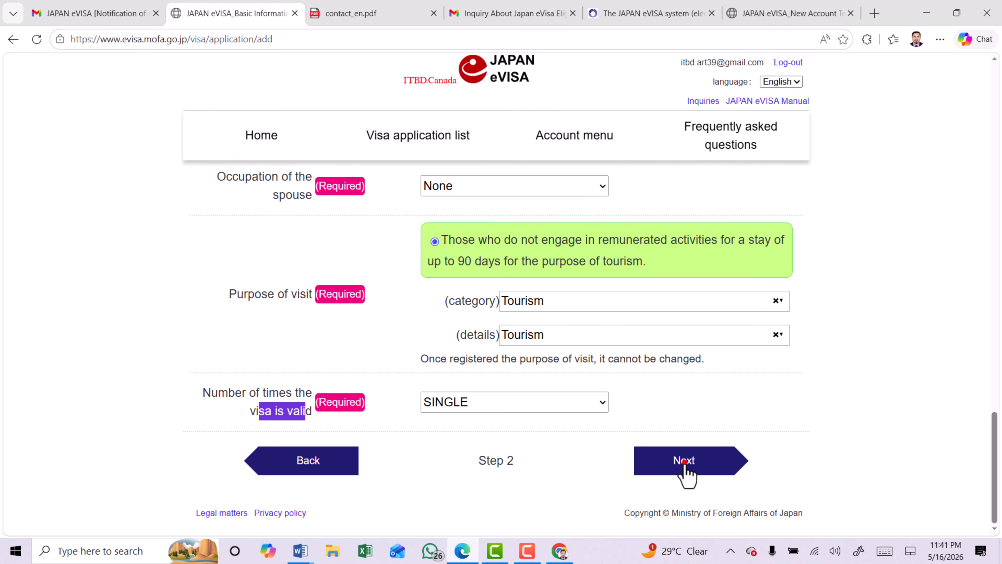
- Set the scheduled date of entry into Japan to 2026/07/01
{"action": "left_click_drag", "start_coordinate": [201, 331], "coordinate": [327, 334]}
{"action": "scroll", "coordinate": [330, 339], "scroll_direction": "down", "scroll_amount": 3}
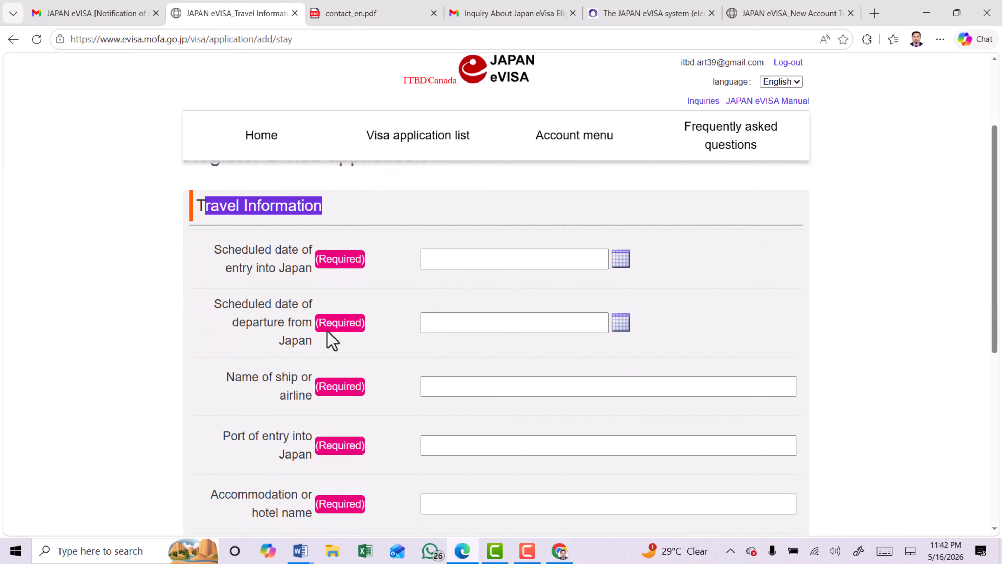
{"action": "left_click_drag", "start_coordinate": [217, 248], "coordinate": [313, 274]}
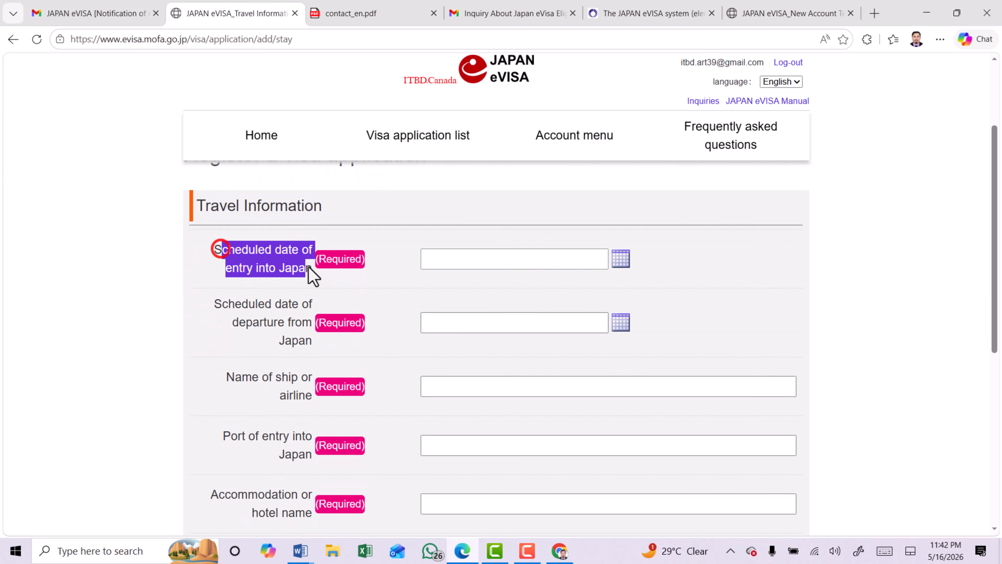
{"action": "left_click", "coordinate": [621, 259]}
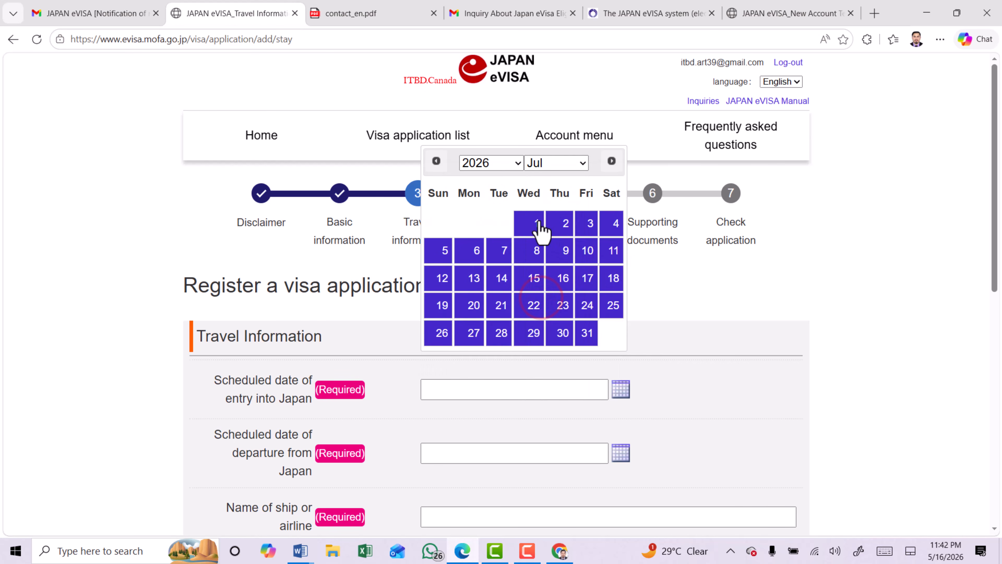
{"action": "left_click", "coordinate": [533, 225]}
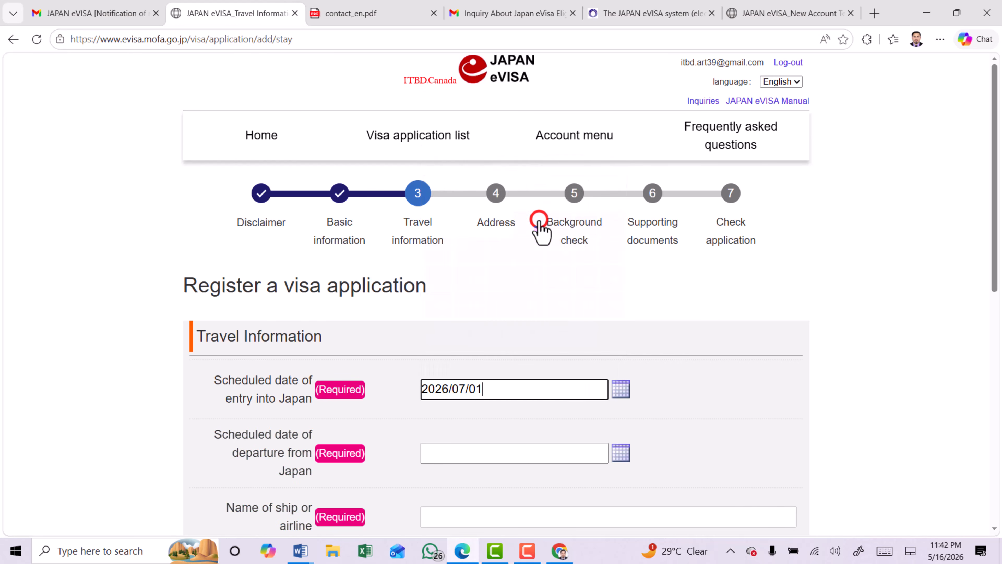
- Set the scheduled date of departure from Japan to 2026/07/07
{"action": "scroll", "coordinate": [400, 270], "scroll_direction": "down", "scroll_amount": 1}
{"action": "scroll", "coordinate": [400, 269], "scroll_direction": "down", "scroll_amount": 2}
{"action": "left_click_drag", "start_coordinate": [235, 302], "coordinate": [307, 347]}
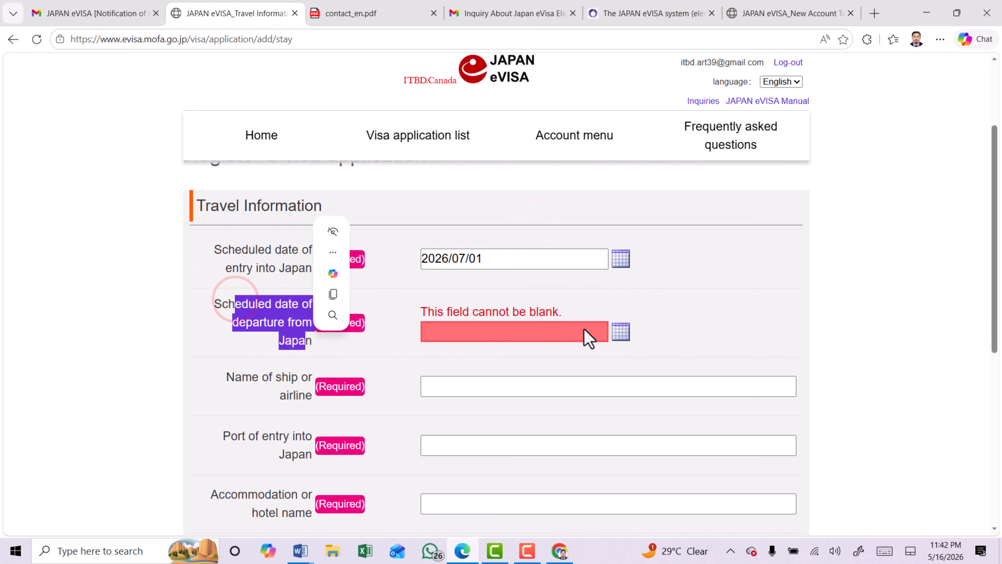
{"action": "left_click", "coordinate": [626, 331]}
{"action": "left_click", "coordinate": [557, 248]}
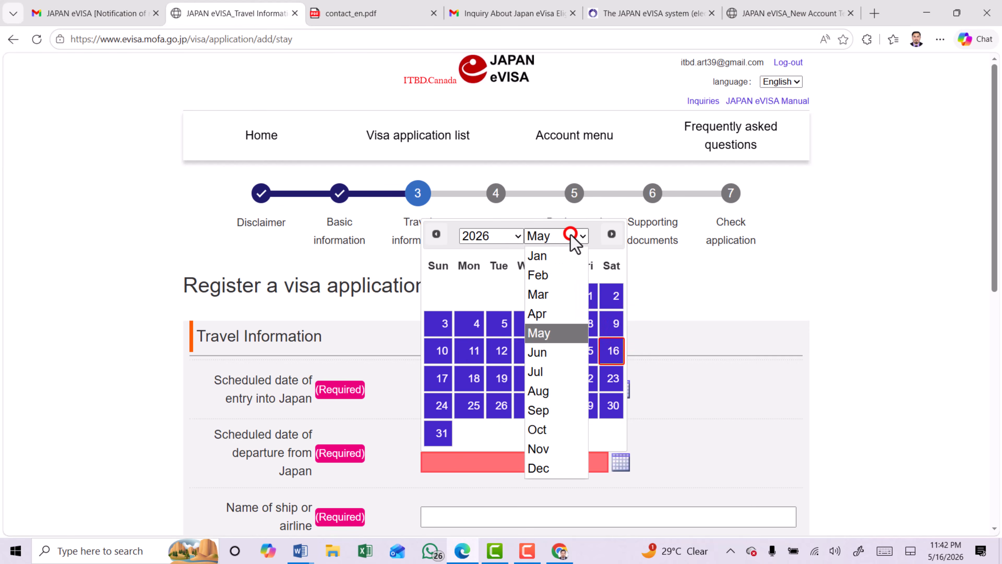
{"action": "left_click", "coordinate": [534, 376]}
{"action": "left_click", "coordinate": [503, 322]}
- Review the required fields for the ship or airline, port of entry, and the accommodation's name, telephone number and address
{"action": "left_click_drag", "start_coordinate": [232, 307], "coordinate": [306, 332]}
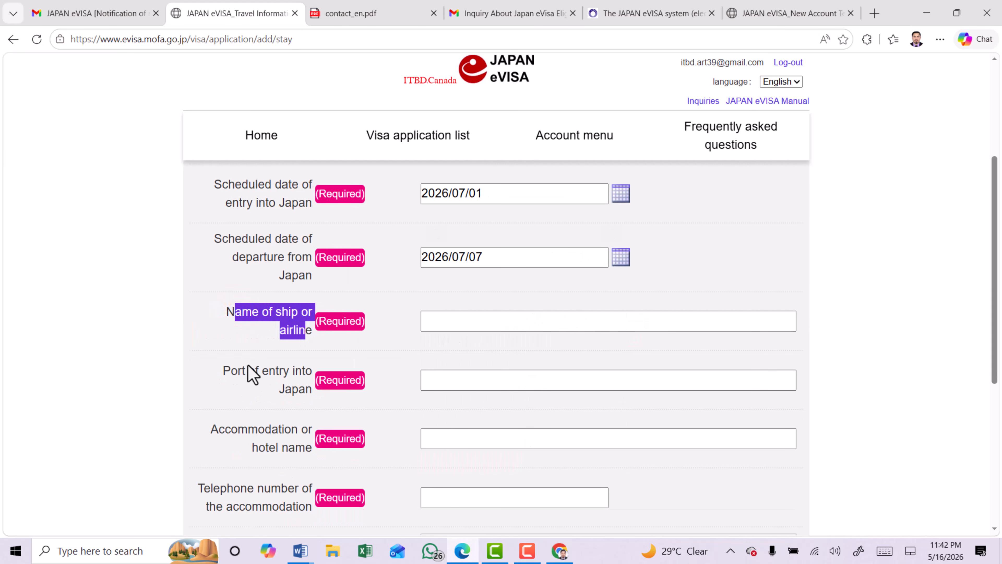
{"action": "left_click_drag", "start_coordinate": [231, 371], "coordinate": [317, 394]}
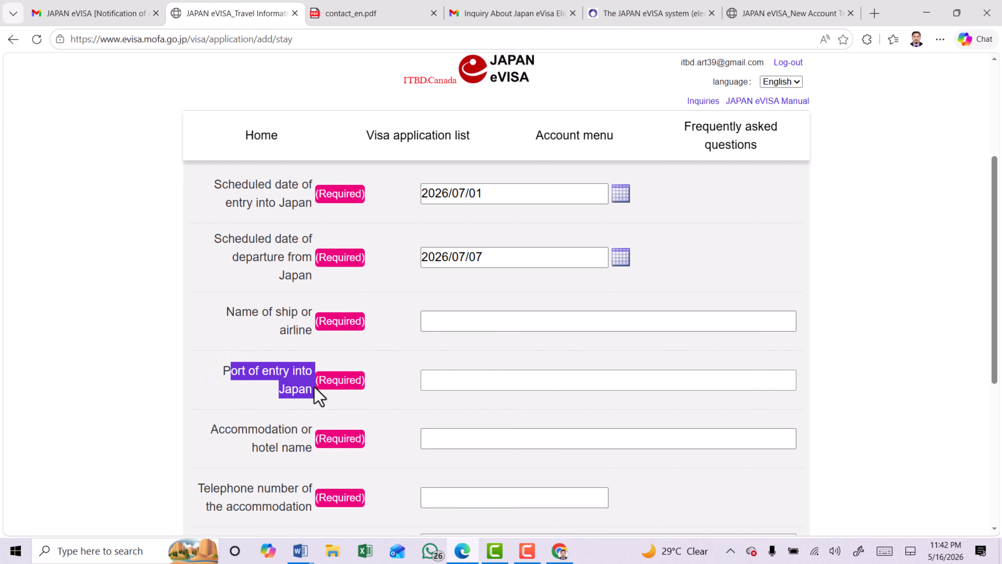
{"action": "left_click", "coordinate": [291, 376]}
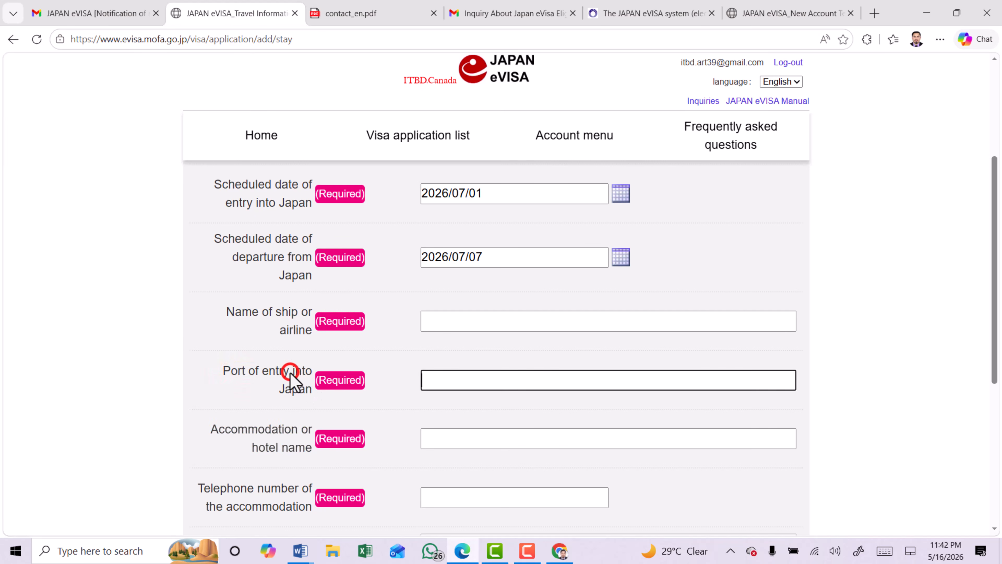
{"action": "scroll", "coordinate": [486, 373], "scroll_direction": "down", "scroll_amount": 2}
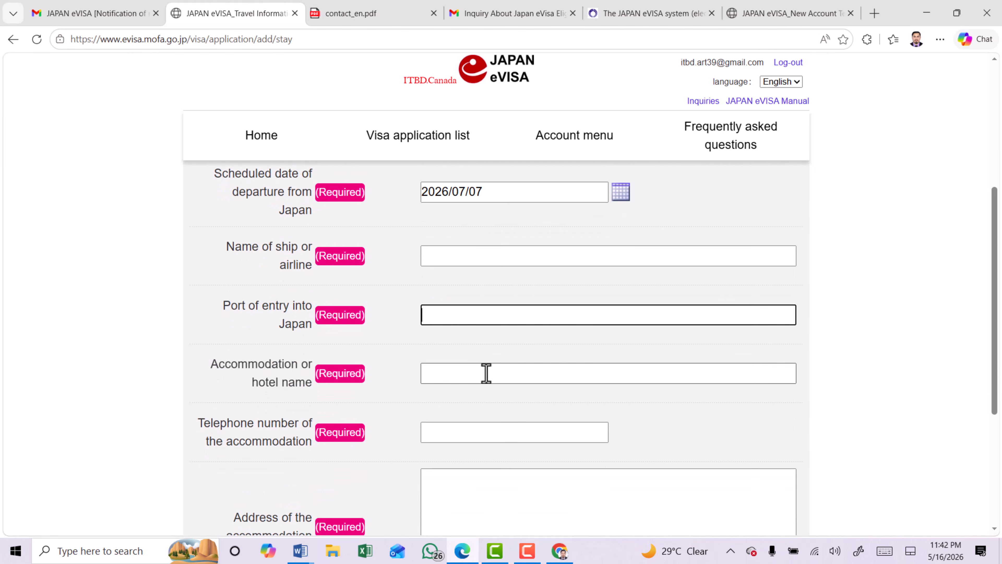
{"action": "left_click_drag", "start_coordinate": [226, 363], "coordinate": [304, 382]}
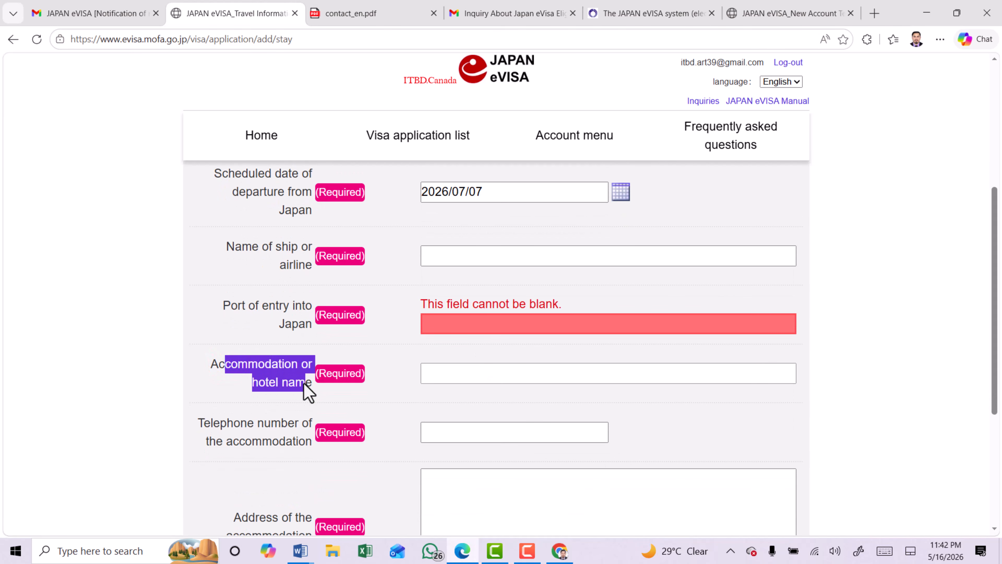
{"action": "left_click", "coordinate": [273, 367]}
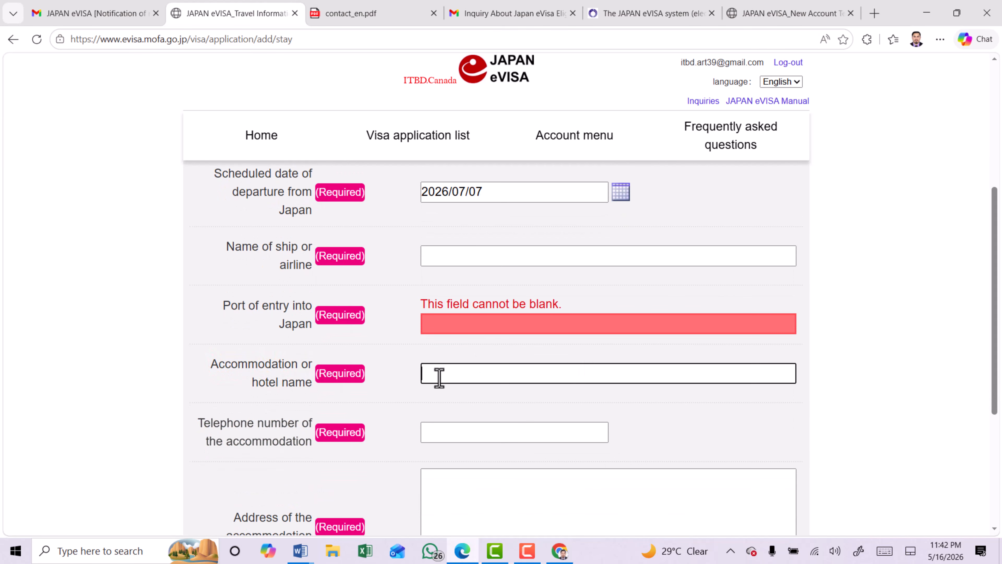
{"action": "scroll", "coordinate": [478, 378], "scroll_direction": "down", "scroll_amount": 2}
{"action": "left_click_drag", "start_coordinate": [210, 357], "coordinate": [308, 375]}
{"action": "left_click", "coordinate": [281, 358]}
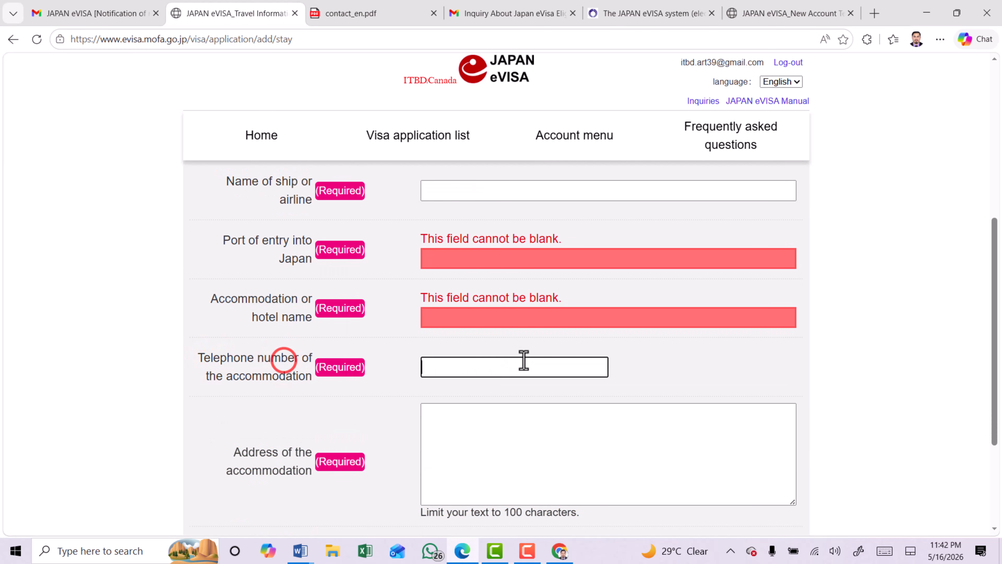
{"action": "scroll", "coordinate": [493, 363], "scroll_direction": "down", "scroll_amount": 1}
{"action": "scroll", "coordinate": [493, 363], "scroll_direction": "down", "scroll_amount": 3}
{"action": "left_click_drag", "start_coordinate": [235, 321], "coordinate": [308, 340]}
{"action": "left_click", "coordinate": [285, 338]}
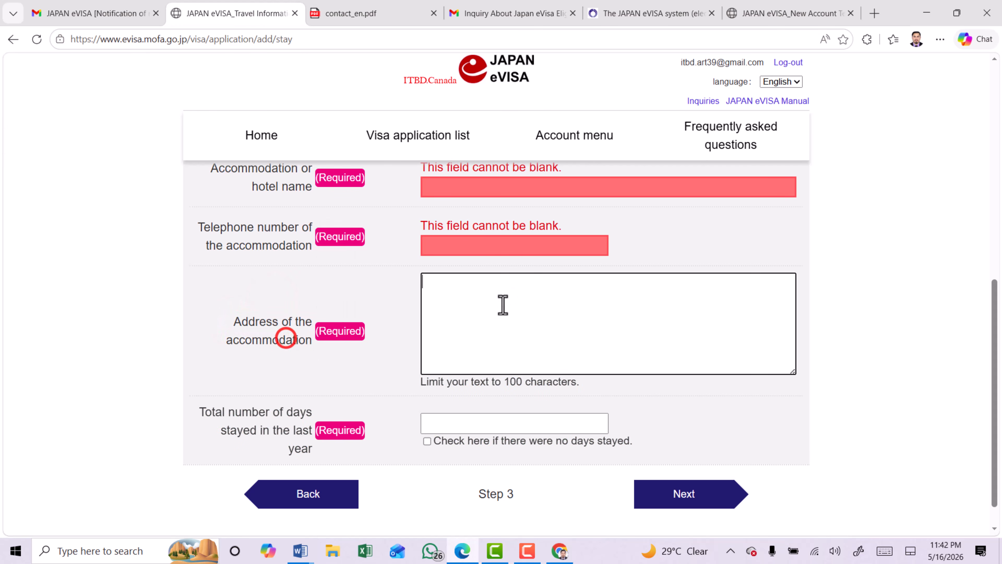
{"action": "scroll", "coordinate": [504, 307], "scroll_direction": "up", "scroll_amount": 3}
{"action": "scroll", "coordinate": [506, 311], "scroll_direction": "down", "scroll_amount": 4}
- Mark that there were no days stayed in the last year and proceed to the address step
{"action": "left_click_drag", "start_coordinate": [201, 381], "coordinate": [304, 400]}
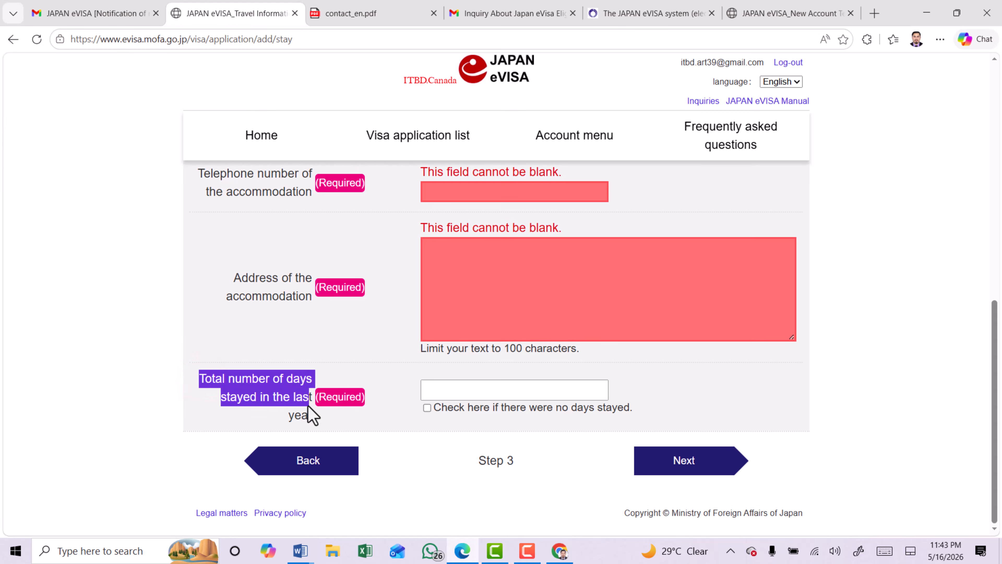
{"action": "left_click", "coordinate": [429, 409]}
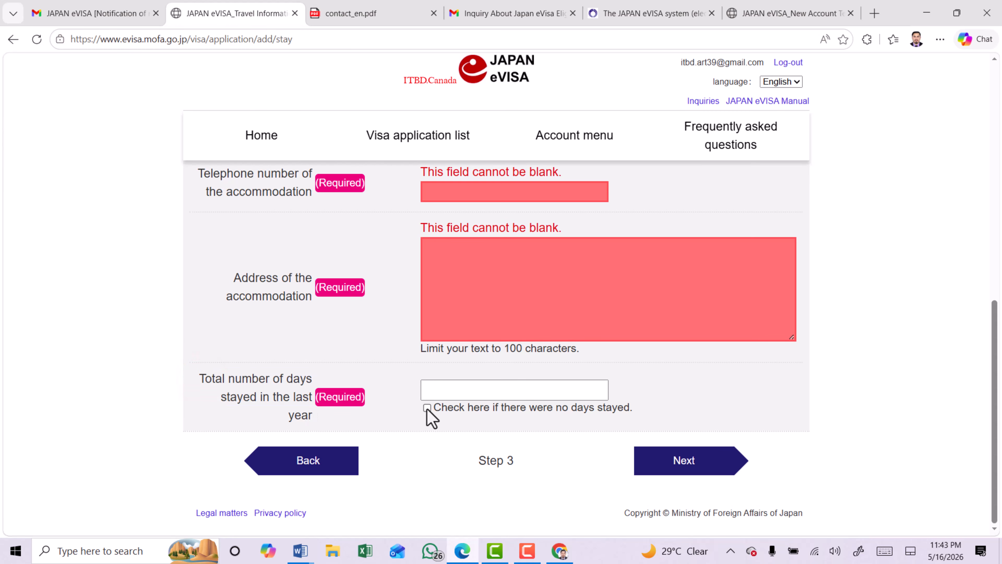
{"action": "left_click", "coordinate": [427, 409]}
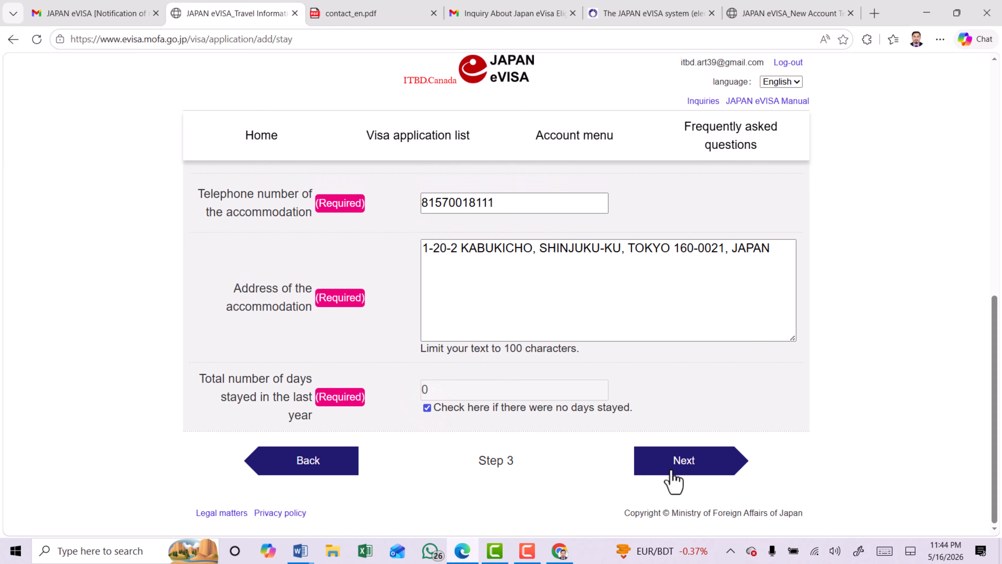
{"action": "left_click", "coordinate": [680, 461]}
- Review the required current address, phone and mobile number, and email address fields in the address step
{"action": "left_click_drag", "start_coordinate": [197, 336], "coordinate": [432, 342]}
{"action": "scroll", "coordinate": [415, 322], "scroll_direction": "down", "scroll_amount": 1}
{"action": "scroll", "coordinate": [415, 323], "scroll_direction": "down", "scroll_amount": 3}
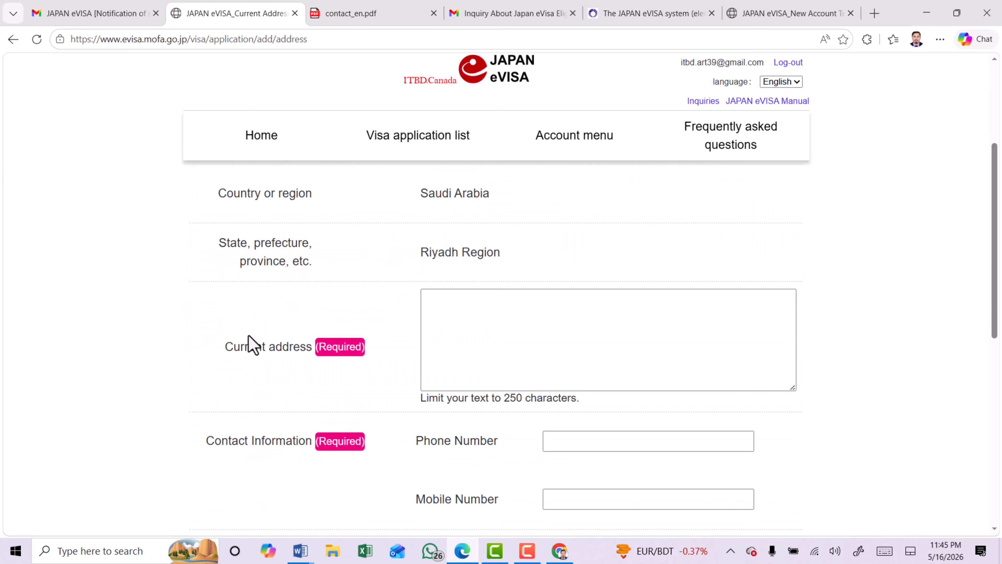
{"action": "left_click_drag", "start_coordinate": [233, 346], "coordinate": [304, 347]}
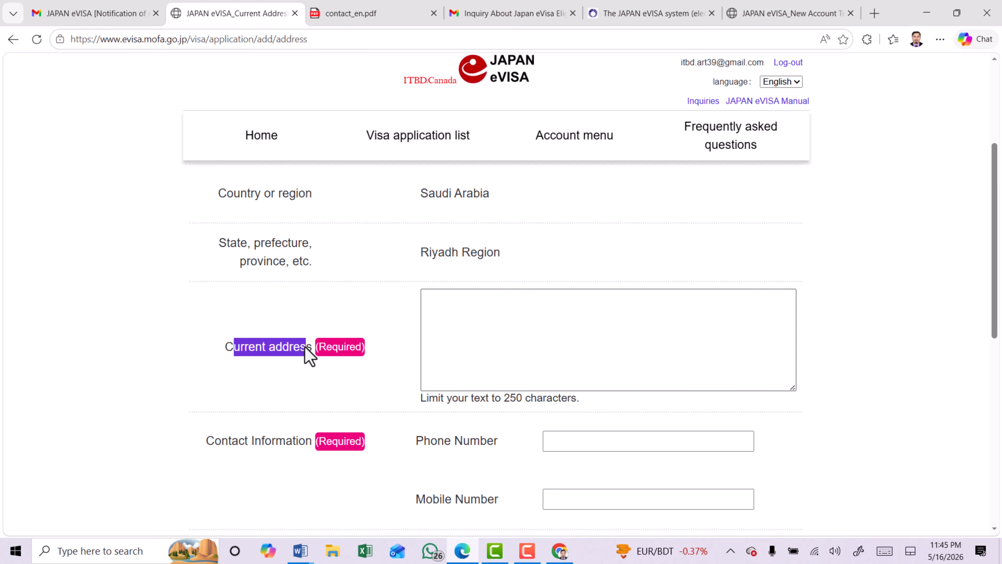
{"action": "scroll", "coordinate": [304, 347], "scroll_direction": "down", "scroll_amount": 3}
{"action": "left_click_drag", "start_coordinate": [242, 310], "coordinate": [295, 315]}
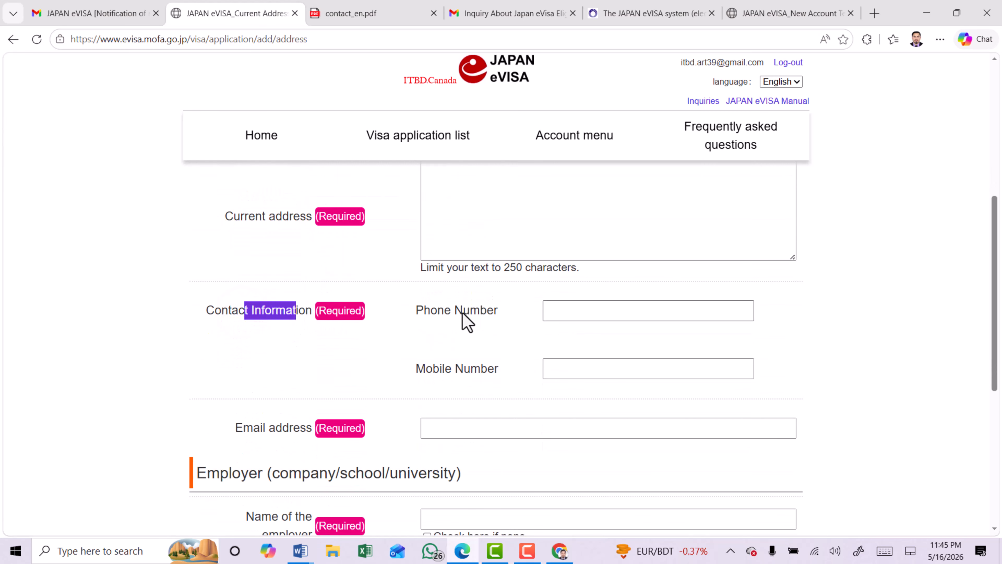
{"action": "left_click_drag", "start_coordinate": [422, 306], "coordinate": [499, 310]}
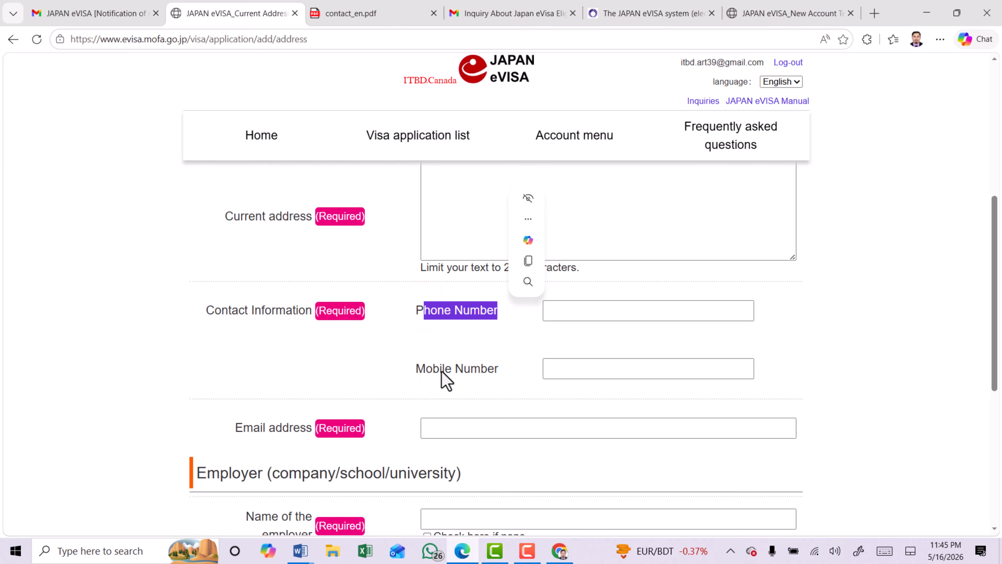
{"action": "left_click_drag", "start_coordinate": [425, 368], "coordinate": [494, 369]}
{"action": "scroll", "coordinate": [289, 350], "scroll_direction": "down", "scroll_amount": 2}
{"action": "left_click", "coordinate": [260, 357]}
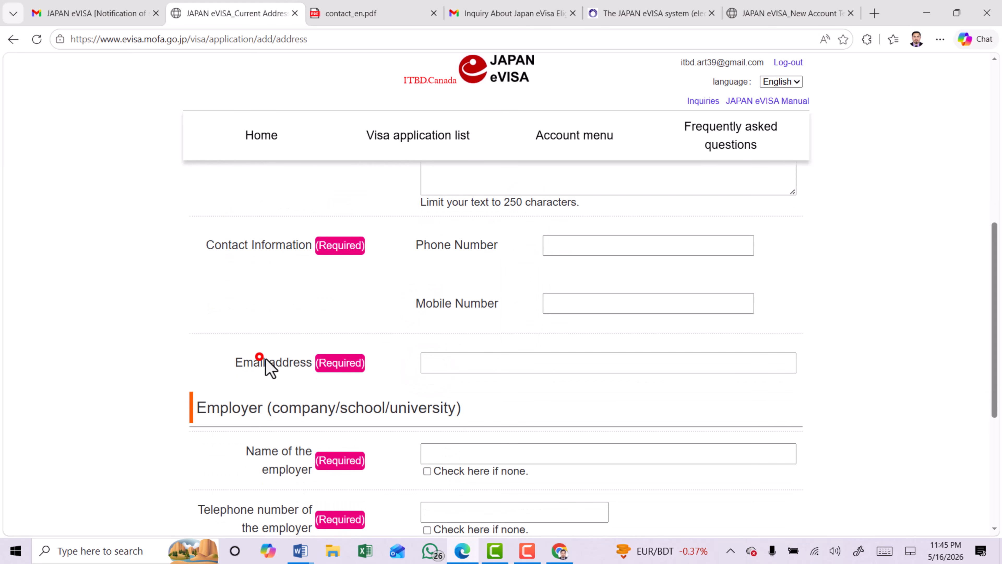
{"action": "scroll", "coordinate": [328, 331], "scroll_direction": "down", "scroll_amount": 2}
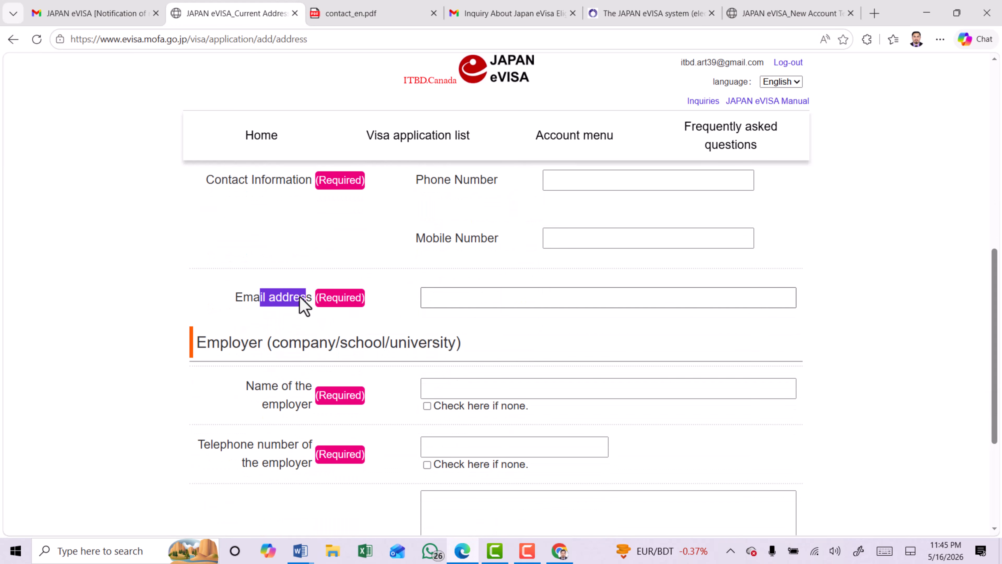
- Mark the employer's name, telephone number and address as none and proceed to the background check
{"action": "scroll", "coordinate": [257, 292], "scroll_direction": "down", "scroll_amount": 2}
{"action": "left_click_drag", "start_coordinate": [206, 278], "coordinate": [489, 272]}
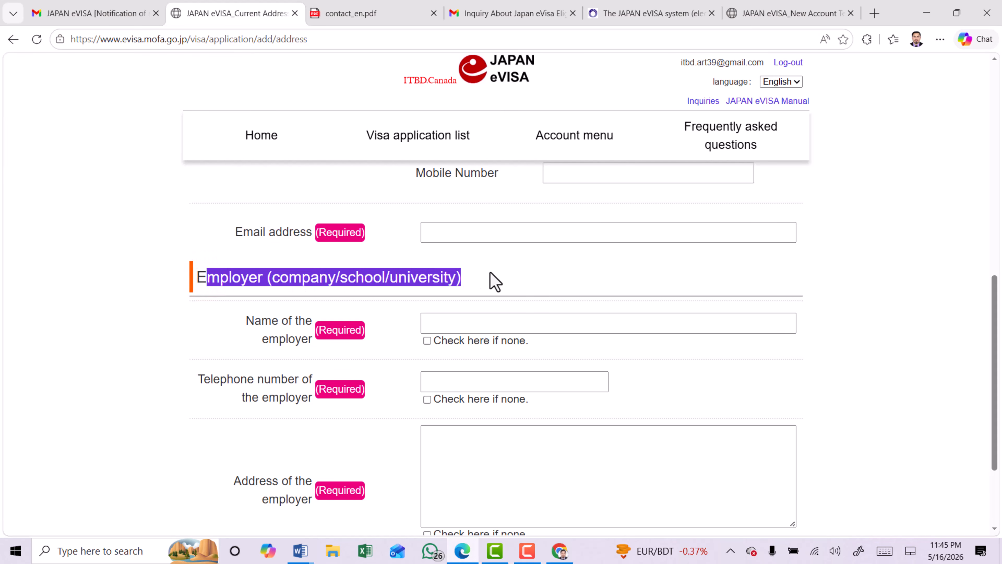
{"action": "scroll", "coordinate": [296, 265], "scroll_direction": "down", "scroll_amount": 2}
{"action": "left_click_drag", "start_coordinate": [246, 259], "coordinate": [308, 275]}
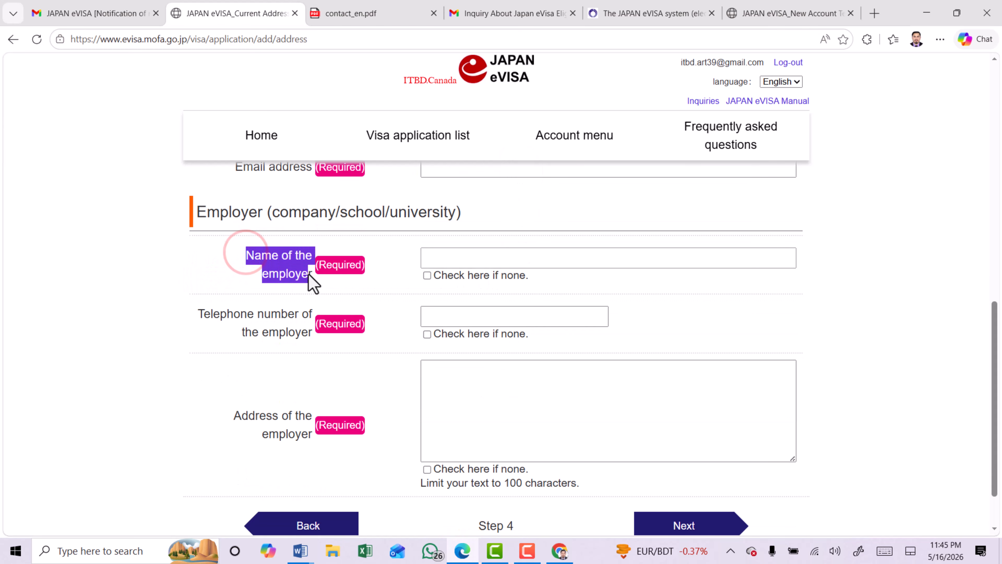
{"action": "left_click", "coordinate": [267, 260]}
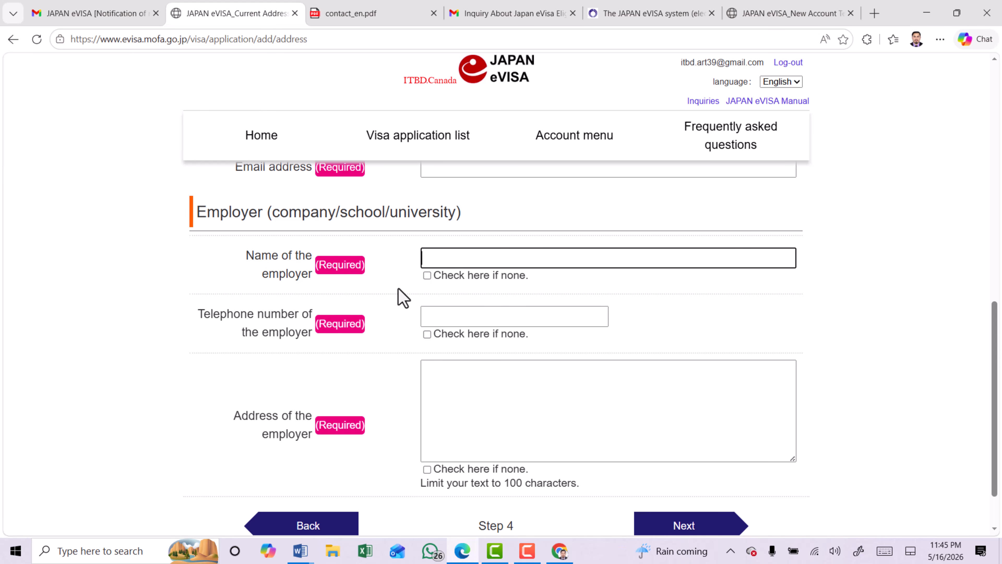
{"action": "left_click", "coordinate": [426, 276]}
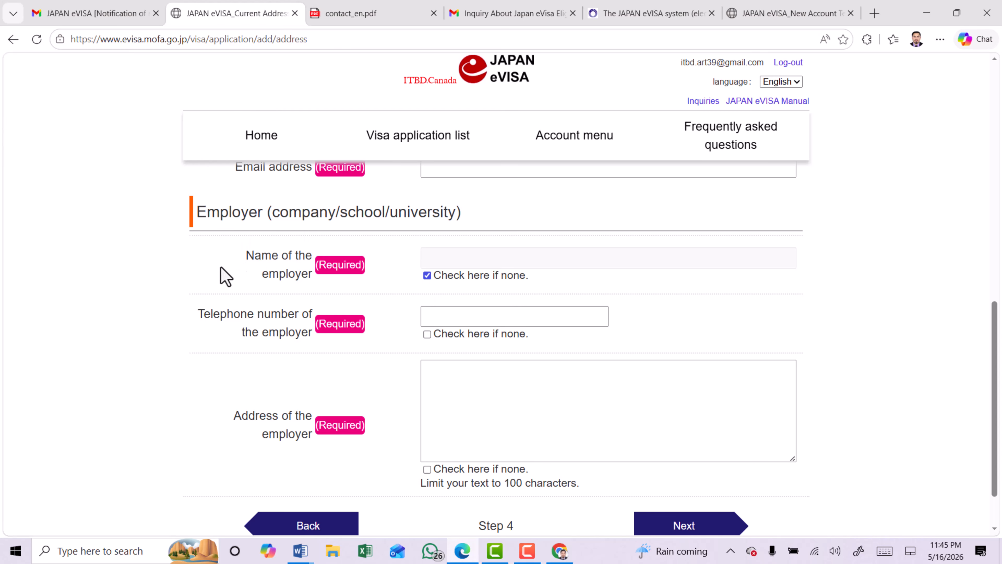
{"action": "left_click_drag", "start_coordinate": [213, 314], "coordinate": [309, 327]}
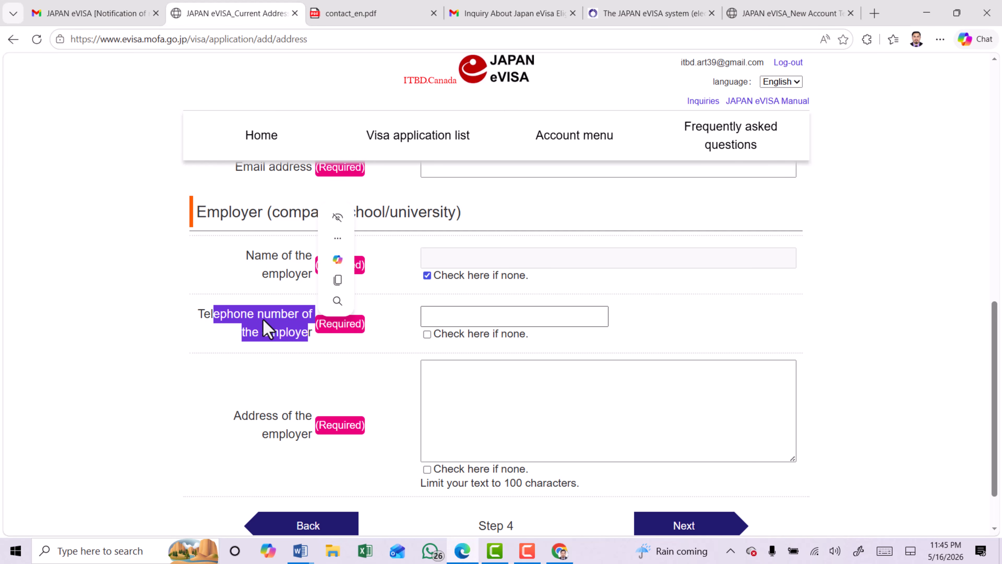
{"action": "left_click", "coordinate": [264, 318]}
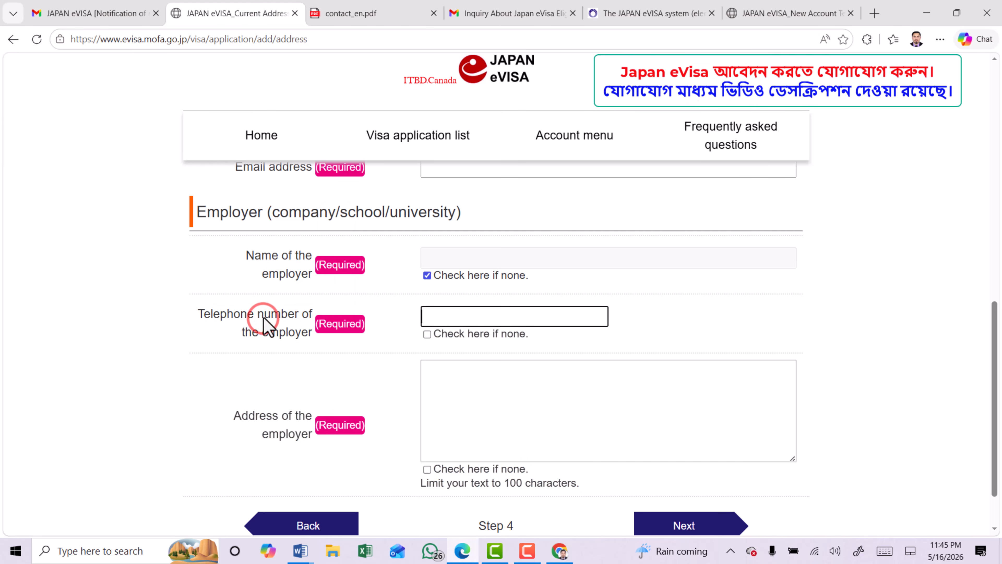
{"action": "scroll", "coordinate": [252, 339], "scroll_direction": "down", "scroll_amount": 2}
{"action": "left_click_drag", "start_coordinate": [239, 350], "coordinate": [298, 372]}
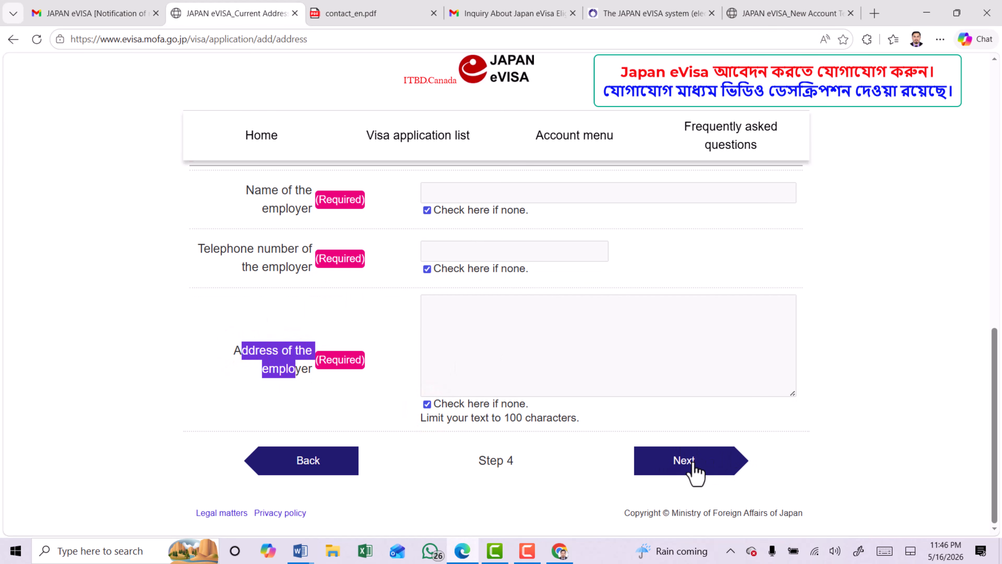
{"action": "left_click", "coordinate": [694, 470]}
- Mark that there are no special reasons for the visa application
{"action": "left_click_drag", "start_coordinate": [188, 335], "coordinate": [330, 351]}
{"action": "scroll", "coordinate": [310, 335], "scroll_direction": "down", "scroll_amount": 3}
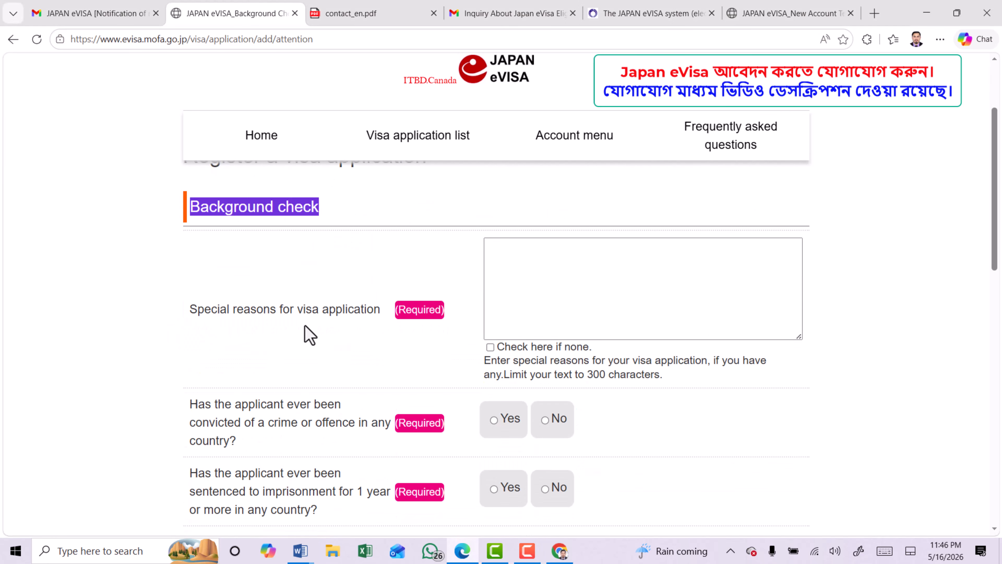
{"action": "left_click_drag", "start_coordinate": [211, 308], "coordinate": [368, 304]}
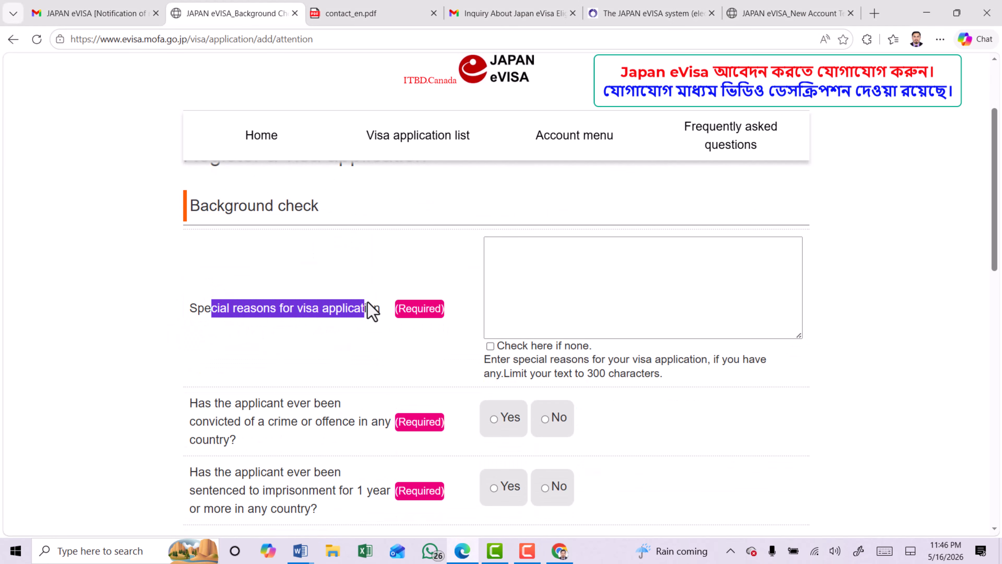
{"action": "left_click", "coordinate": [297, 307]}
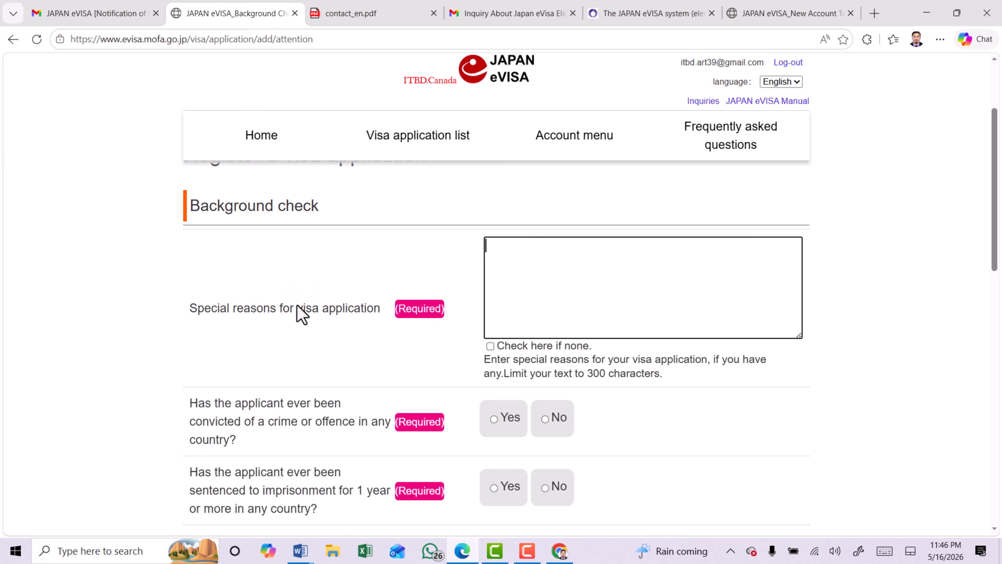
{"action": "left_click_drag", "start_coordinate": [553, 379], "coordinate": [679, 377]}
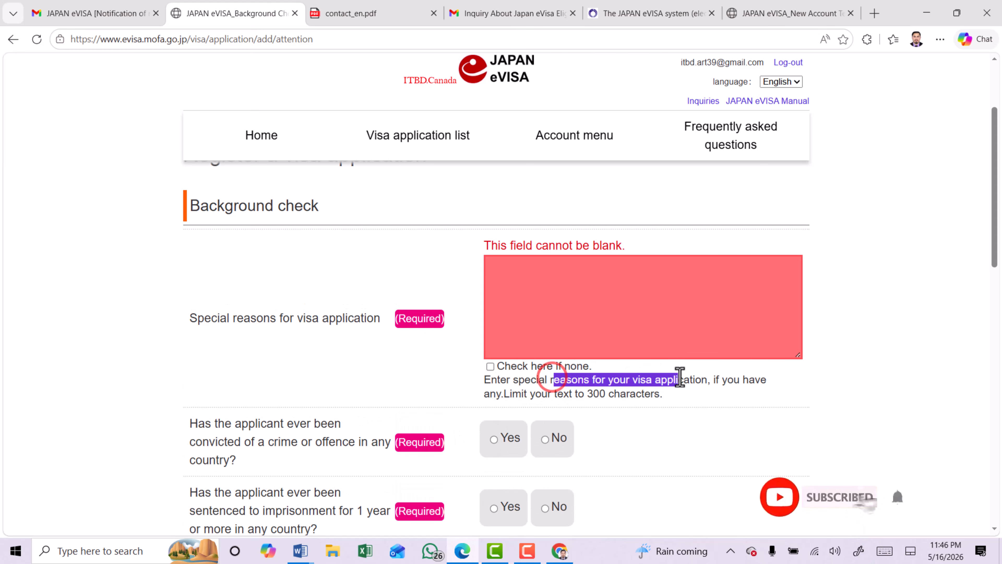
{"action": "left_click_drag", "start_coordinate": [569, 394], "coordinate": [644, 394]}
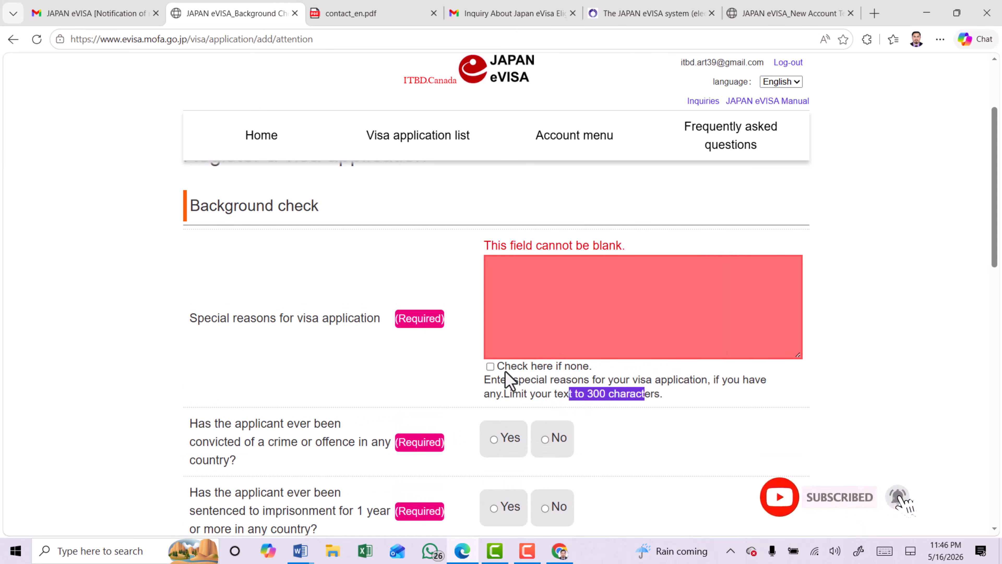
{"action": "left_click", "coordinate": [489, 367]}
- Answer No to whether the applicant has ever been convicted of a crime or offence in any country
{"action": "scroll", "coordinate": [352, 341], "scroll_direction": "down", "scroll_amount": 1}
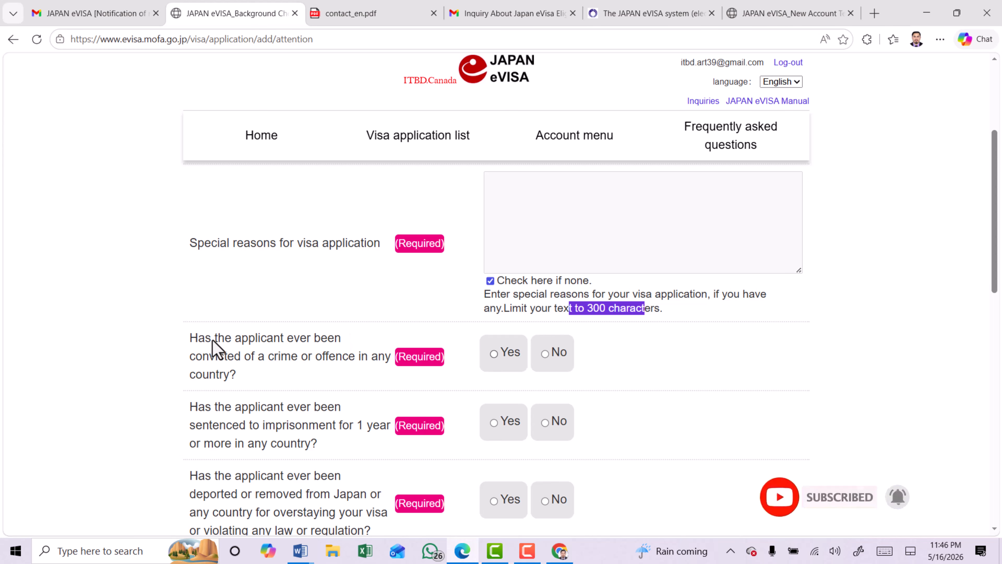
{"action": "left_click_drag", "start_coordinate": [212, 340], "coordinate": [343, 340]}
{"action": "left_click_drag", "start_coordinate": [209, 356], "coordinate": [361, 357]}
{"action": "left_click", "coordinate": [232, 368]}
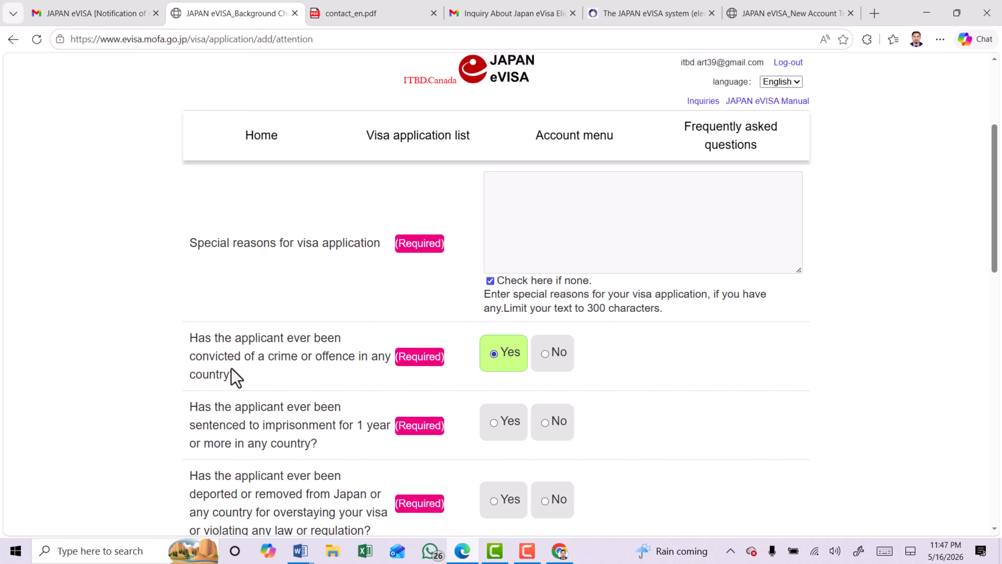
{"action": "left_click_drag", "start_coordinate": [239, 357], "coordinate": [353, 361]}
{"action": "left_click", "coordinate": [215, 354]}
{"action": "left_click", "coordinate": [544, 354]}
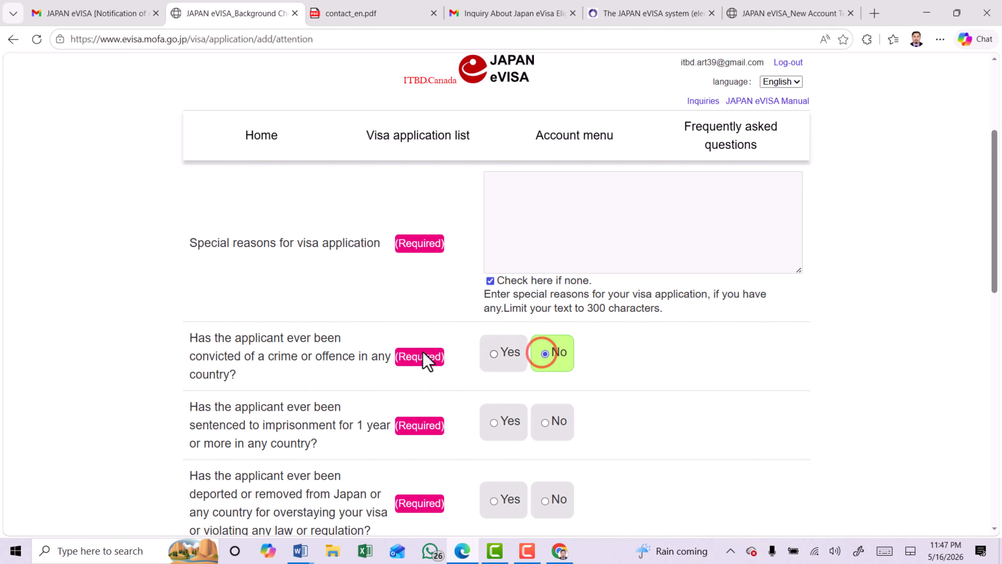
- Answer No to whether the applicant has ever been sentenced to imprisonment for 1 year or more
{"action": "left_click_drag", "start_coordinate": [215, 340], "coordinate": [340, 351]}
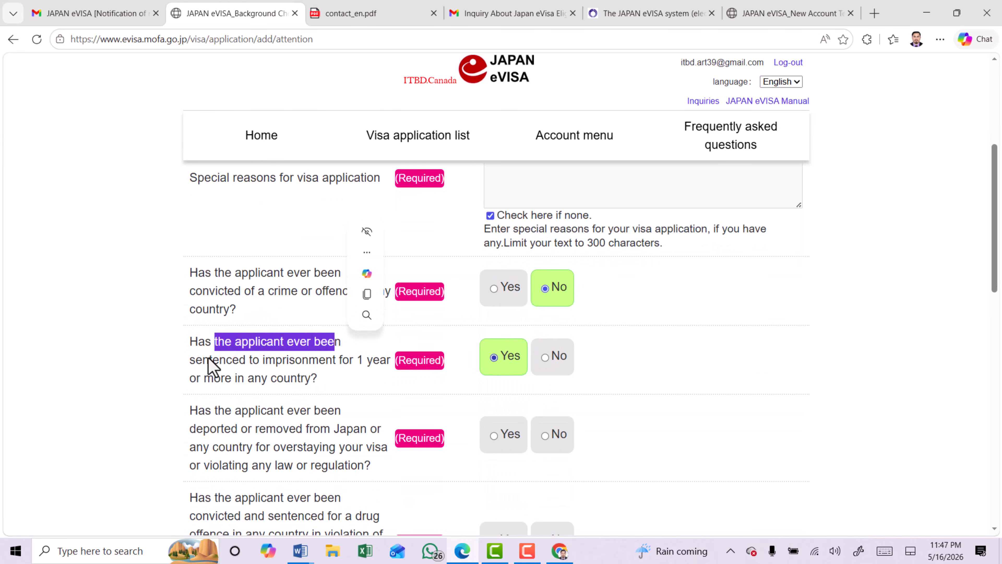
{"action": "left_click_drag", "start_coordinate": [202, 359], "coordinate": [319, 360]}
{"action": "left_click", "coordinate": [270, 368]}
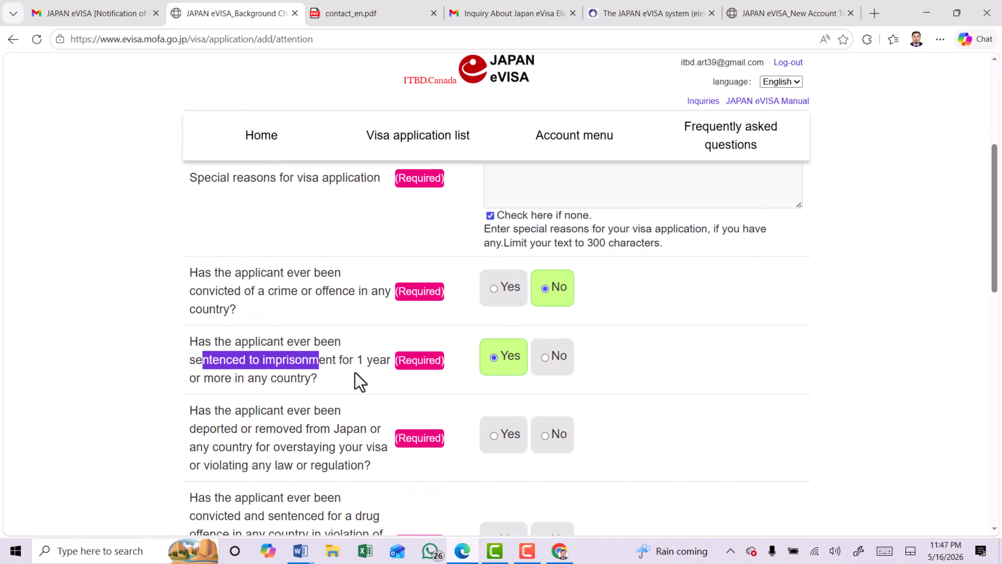
{"action": "left_click", "coordinate": [362, 367]}
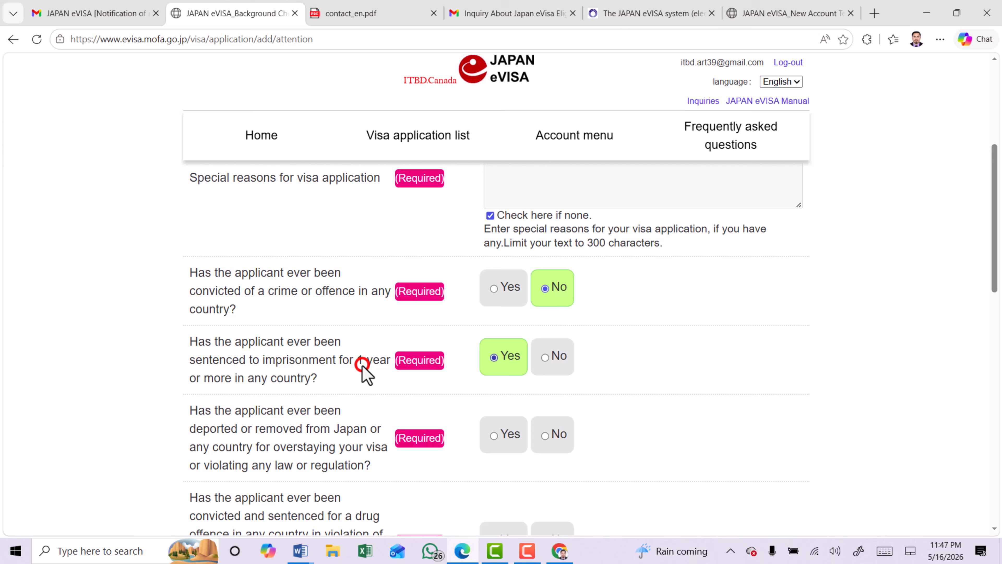
{"action": "left_click", "coordinate": [551, 365]}
- Answer No to whether the applicant has ever been deported or removed from Japan or any country
{"action": "scroll", "coordinate": [216, 279], "scroll_direction": "down", "scroll_amount": 3}
{"action": "left_click_drag", "start_coordinate": [215, 280], "coordinate": [341, 281]}
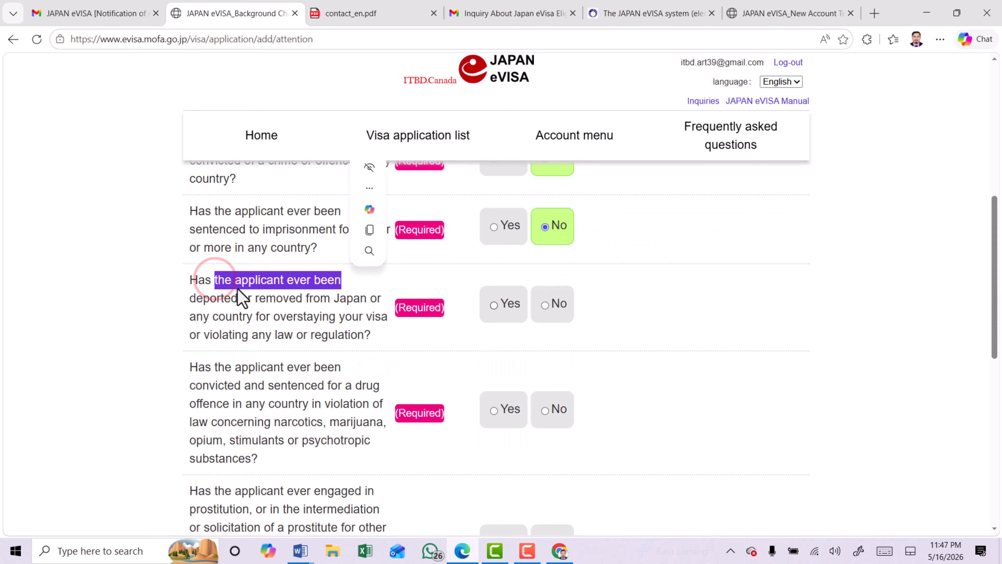
{"action": "left_click_drag", "start_coordinate": [204, 297], "coordinate": [354, 298]}
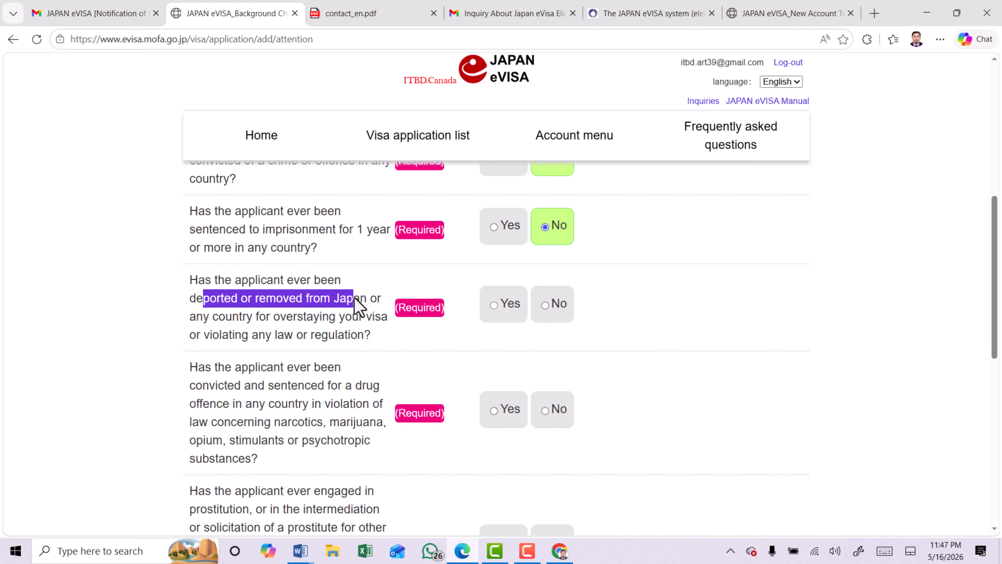
{"action": "left_click_drag", "start_coordinate": [192, 318], "coordinate": [316, 321]}
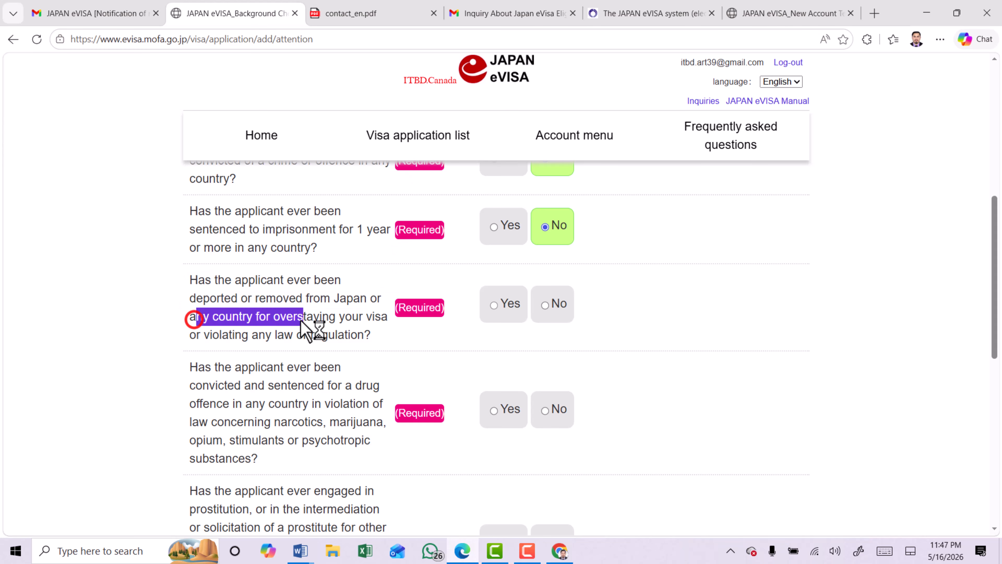
{"action": "left_click", "coordinate": [338, 329]}
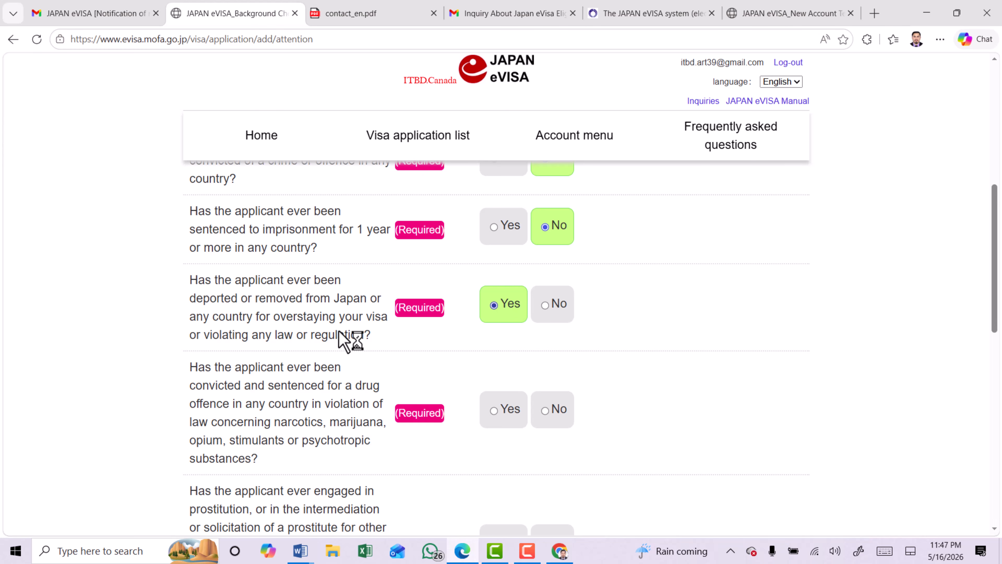
{"action": "left_click", "coordinate": [330, 312]}
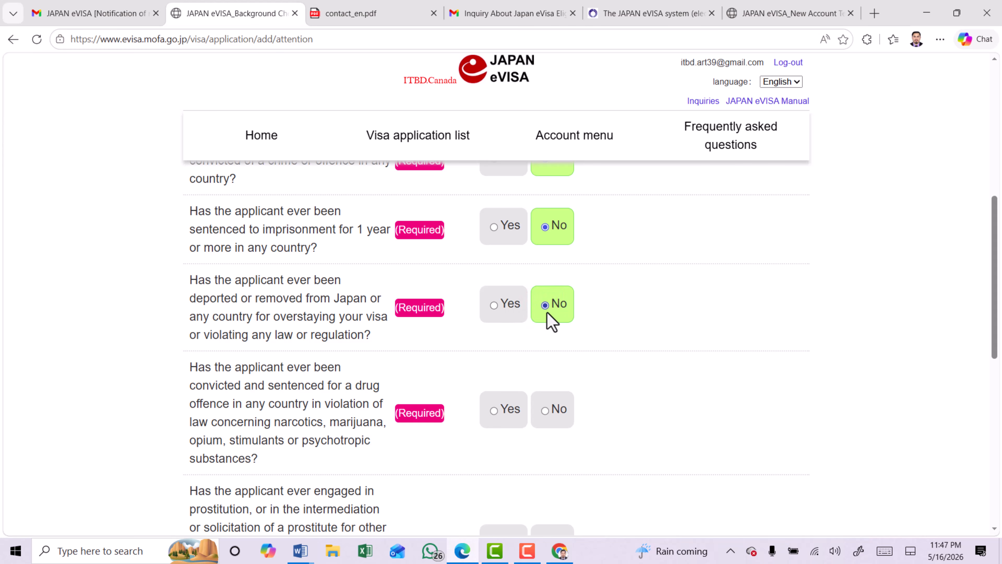
- Answer No to whether the applicant has ever been convicted and sentenced for a drug offence
{"action": "scroll", "coordinate": [449, 331], "scroll_direction": "down", "scroll_amount": 3}
{"action": "left_click_drag", "start_coordinate": [223, 252], "coordinate": [342, 311]}
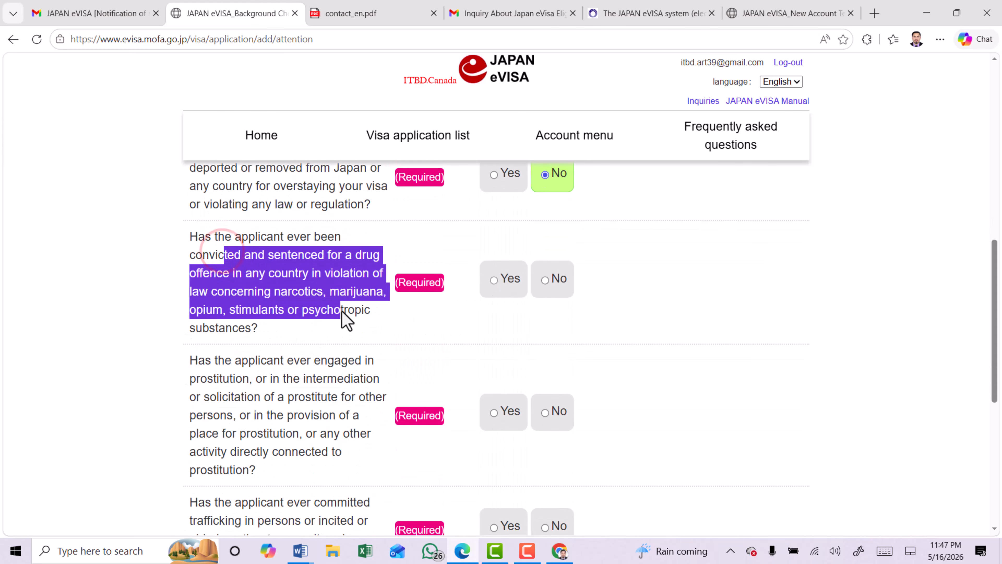
{"action": "left_click", "coordinate": [262, 284]}
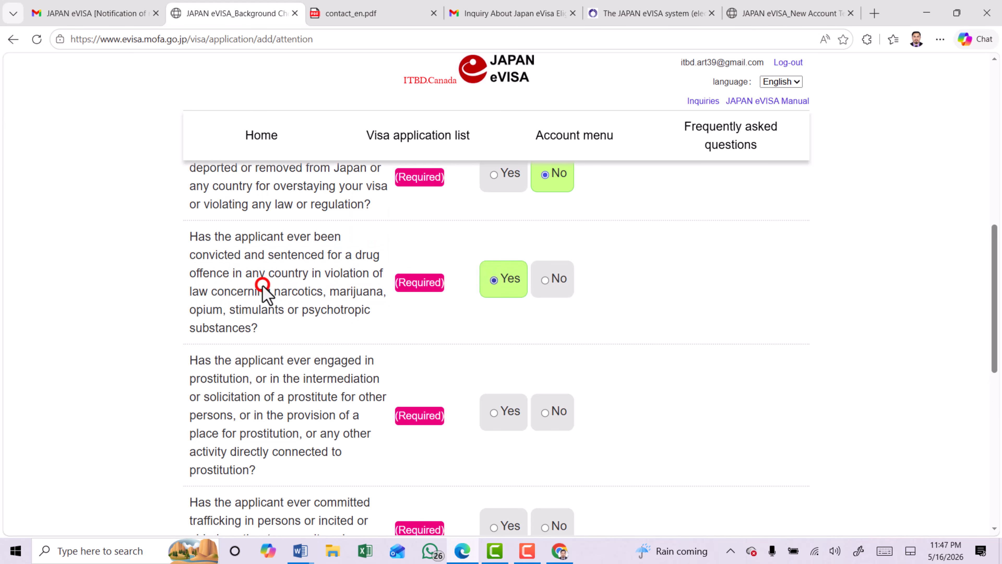
{"action": "left_click", "coordinate": [545, 285]}
- Try to answer No to whether the applicant has ever engaged in prostitution or connected activities
{"action": "scroll", "coordinate": [298, 335], "scroll_direction": "down", "scroll_amount": 3}
{"action": "left_click", "coordinate": [259, 270]}
{"action": "left_click_drag", "start_coordinate": [190, 228], "coordinate": [253, 342]}
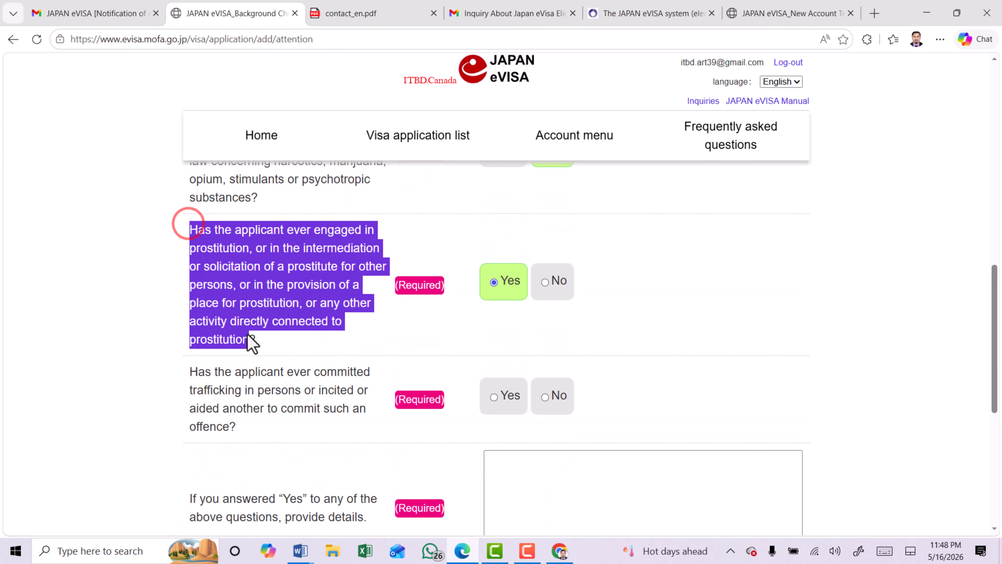
{"action": "left_click", "coordinate": [221, 253]}
{"action": "left_click", "coordinate": [213, 248]}
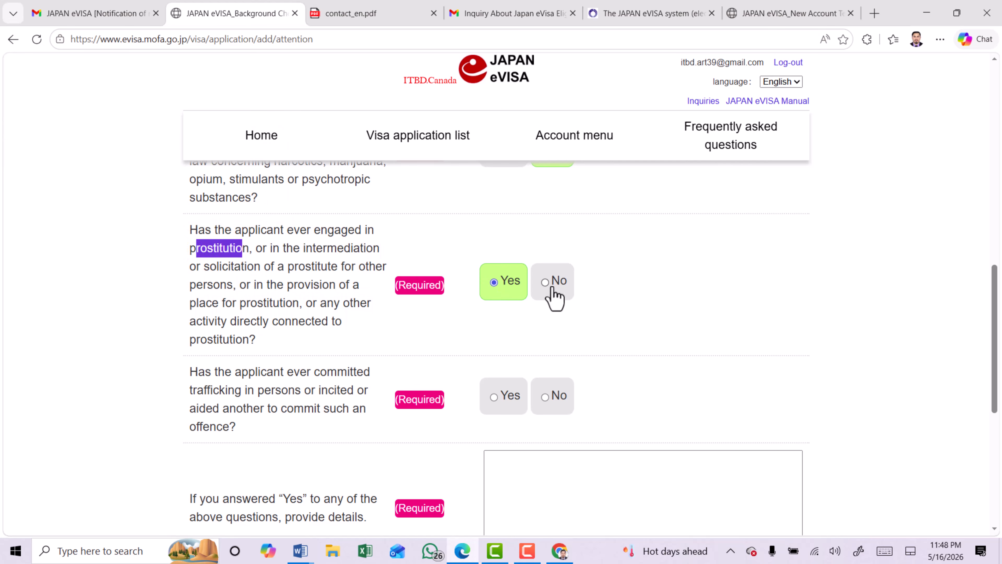
{"action": "left_click", "coordinate": [544, 281]}
- Answer No to whether the applicant has ever committed, incited or aided trafficking in persons
{"action": "scroll", "coordinate": [331, 284], "scroll_direction": "down", "scroll_amount": 1}
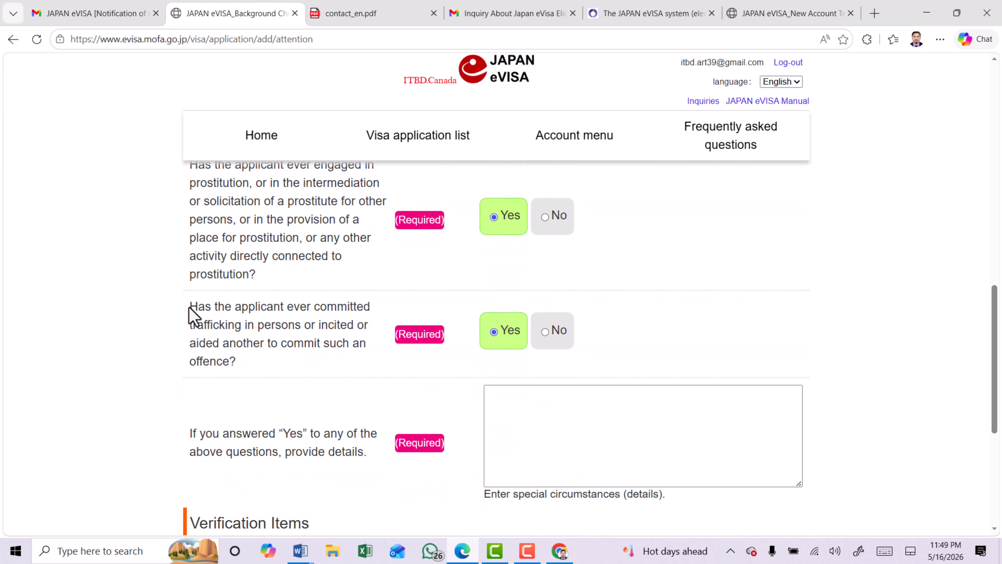
{"action": "left_click_drag", "start_coordinate": [190, 306], "coordinate": [227, 363]}
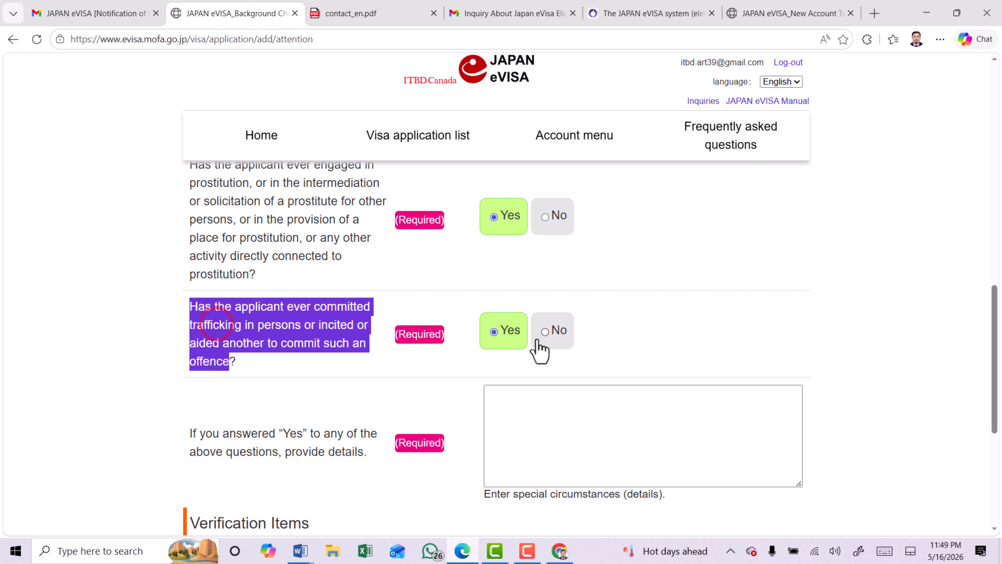
{"action": "left_click", "coordinate": [545, 331]}
- Answer No to whether the applicant has ever engaged in prostitution or connected activities
{"action": "scroll", "coordinate": [540, 327], "scroll_direction": "down", "scroll_amount": 5}
{"action": "left_click_drag", "start_coordinate": [190, 237], "coordinate": [371, 259]}
{"action": "left_click", "coordinate": [330, 255]}
{"action": "scroll", "coordinate": [355, 256], "scroll_direction": "up", "scroll_amount": 10}
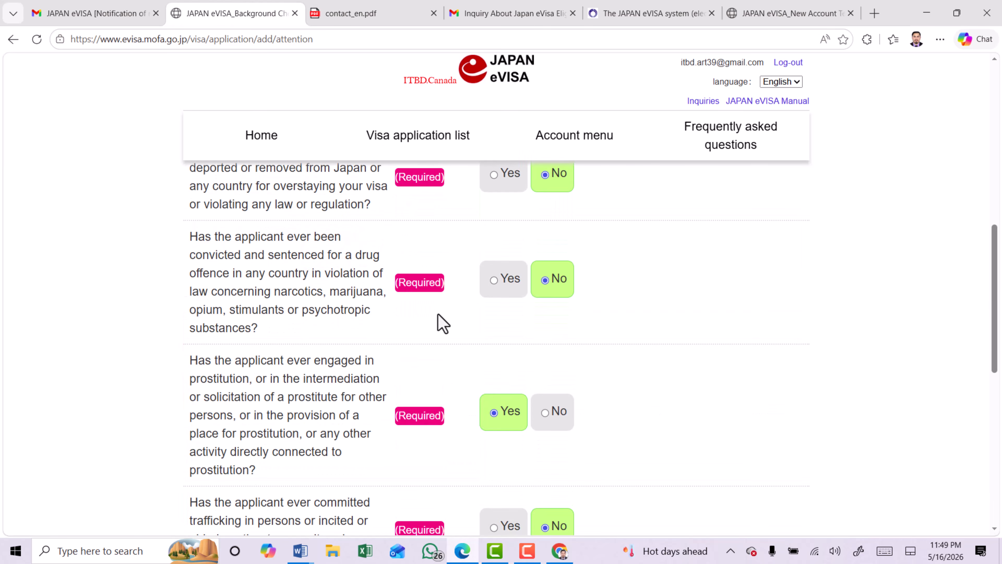
{"action": "scroll", "coordinate": [438, 314], "scroll_direction": "up", "scroll_amount": 1}
{"action": "scroll", "coordinate": [458, 307], "scroll_direction": "down", "scroll_amount": 2}
{"action": "left_click", "coordinate": [545, 347]}
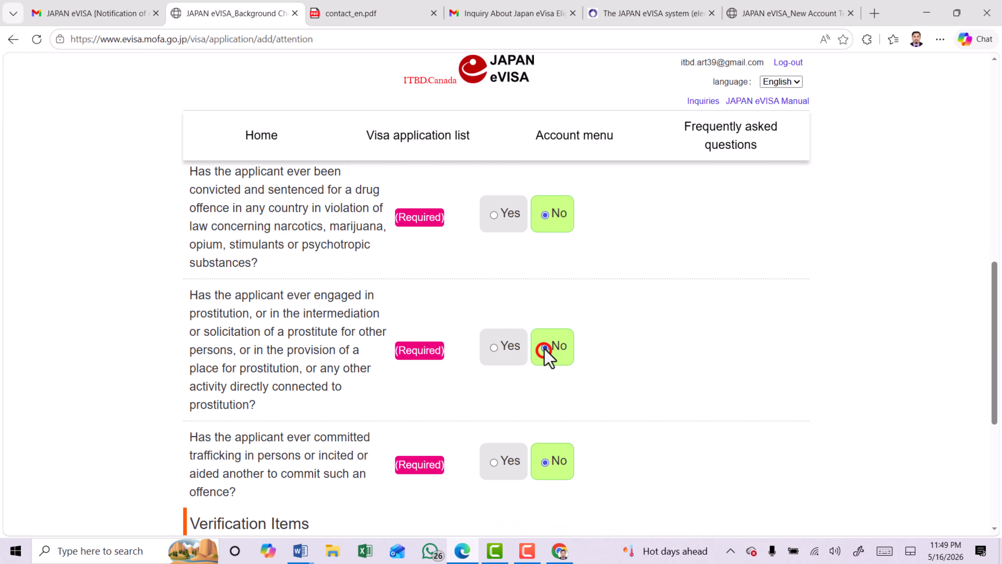
{"action": "scroll", "coordinate": [548, 348], "scroll_direction": "down", "scroll_amount": 5}
{"action": "scroll", "coordinate": [586, 288], "scroll_direction": "up", "scroll_amount": 3}
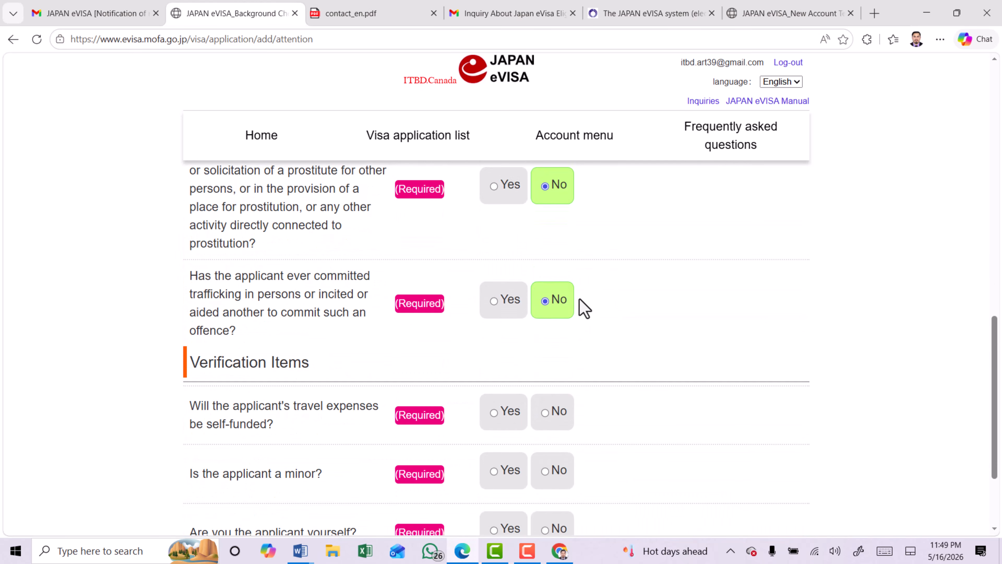
{"action": "left_click", "coordinate": [496, 298]}
{"action": "scroll", "coordinate": [552, 316], "scroll_direction": "down", "scroll_amount": 4}
{"action": "scroll", "coordinate": [567, 300], "scroll_direction": "up", "scroll_amount": 3}
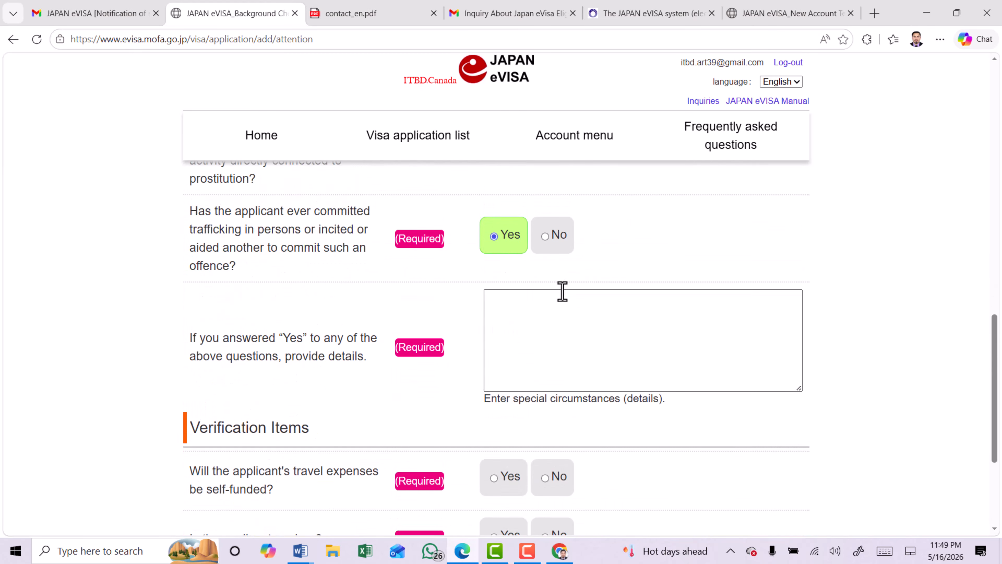
{"action": "left_click", "coordinate": [550, 243]}
- Under Verification Items, answer Yes to whether the applicant's travel expenses will be self-funded
{"action": "scroll", "coordinate": [553, 246], "scroll_direction": "down", "scroll_amount": 2}
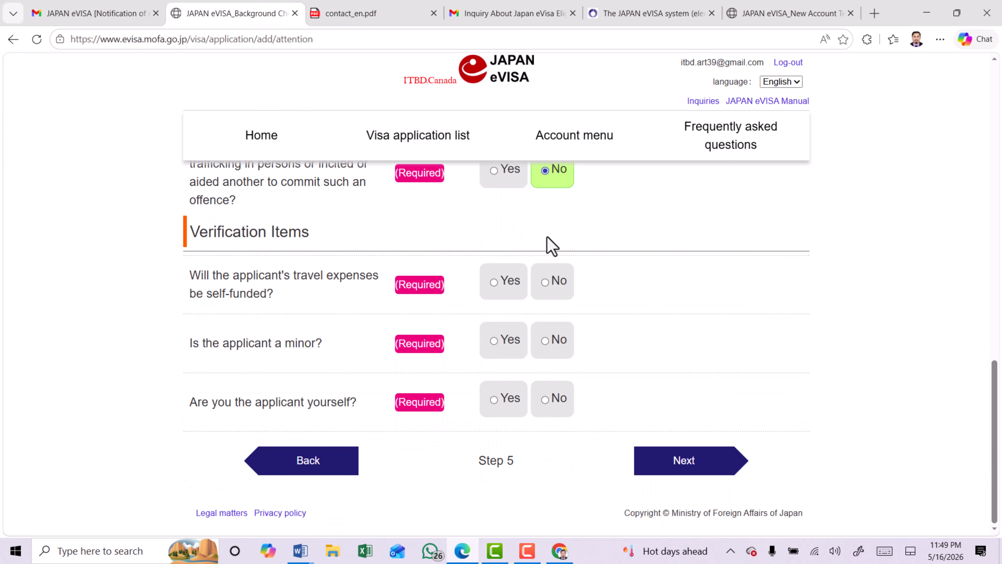
{"action": "left_click_drag", "start_coordinate": [187, 234], "coordinate": [324, 232]}
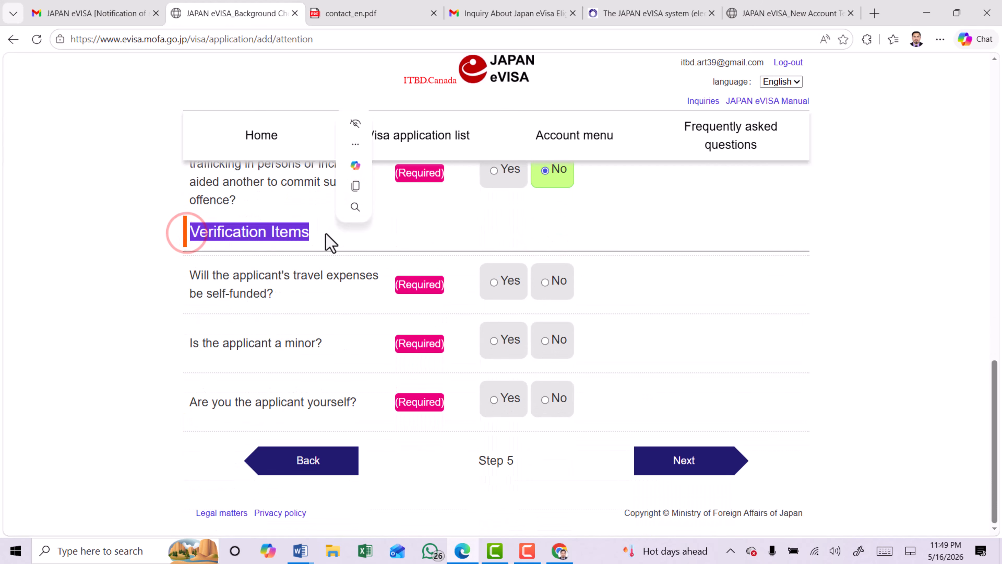
{"action": "left_click", "coordinate": [189, 272]}
{"action": "left_click_drag", "start_coordinate": [189, 273], "coordinate": [287, 304]}
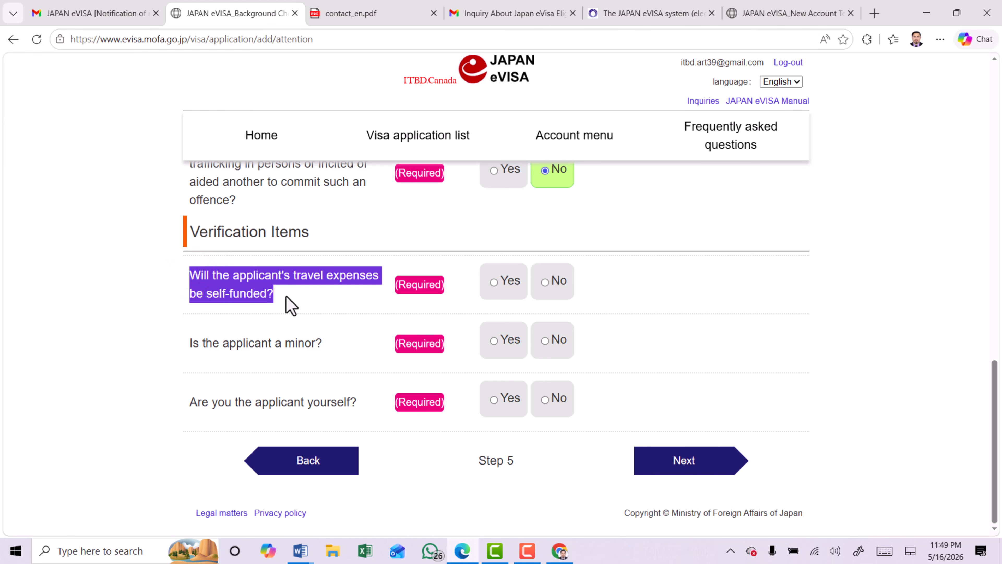
{"action": "left_click", "coordinate": [253, 278]}
{"action": "left_click", "coordinate": [494, 281]}
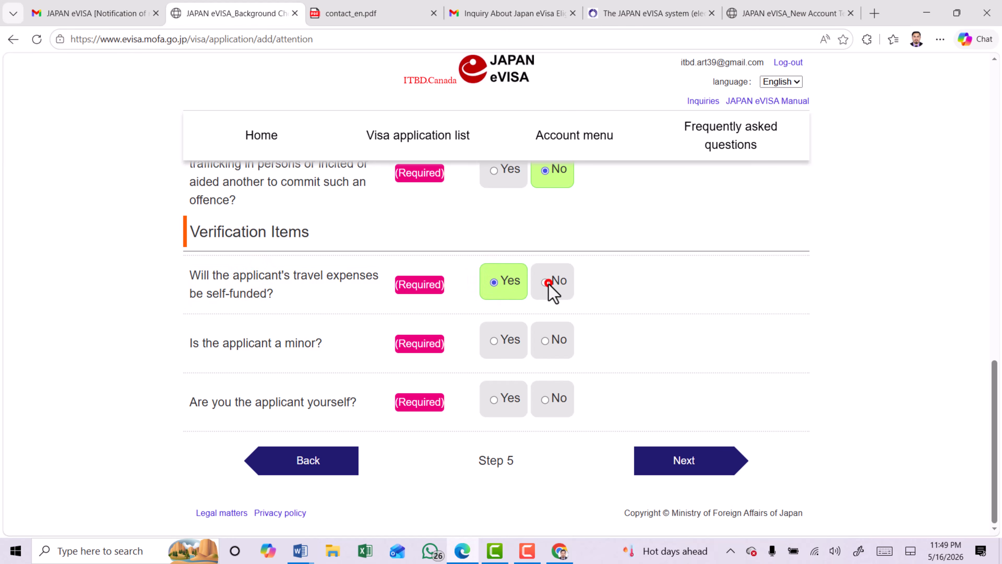
{"action": "left_click", "coordinate": [548, 282]}
{"action": "left_click", "coordinate": [495, 283]}
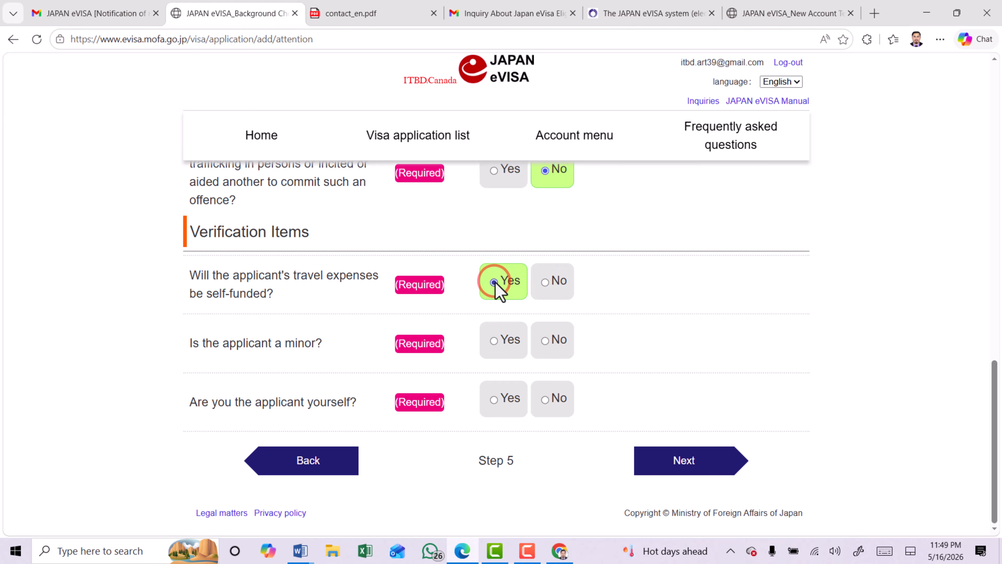
- Answer No to the applicant being a minor and Yes to being the applicant yourself, and submit the background check page
{"action": "left_click_drag", "start_coordinate": [200, 344], "coordinate": [317, 349]}
{"action": "left_click", "coordinate": [275, 347]}
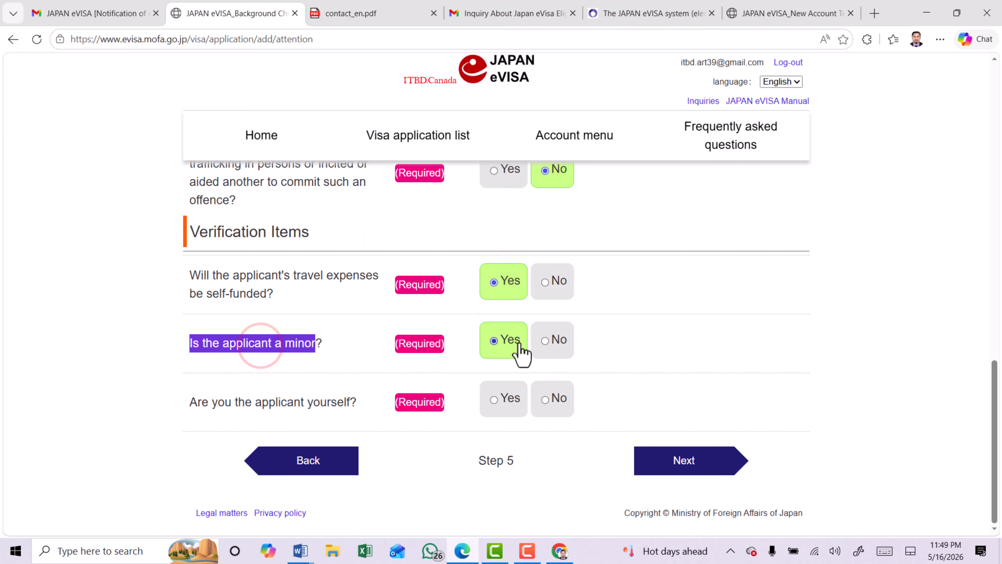
{"action": "left_click", "coordinate": [545, 340]}
{"action": "left_click_drag", "start_coordinate": [182, 402], "coordinate": [360, 403]}
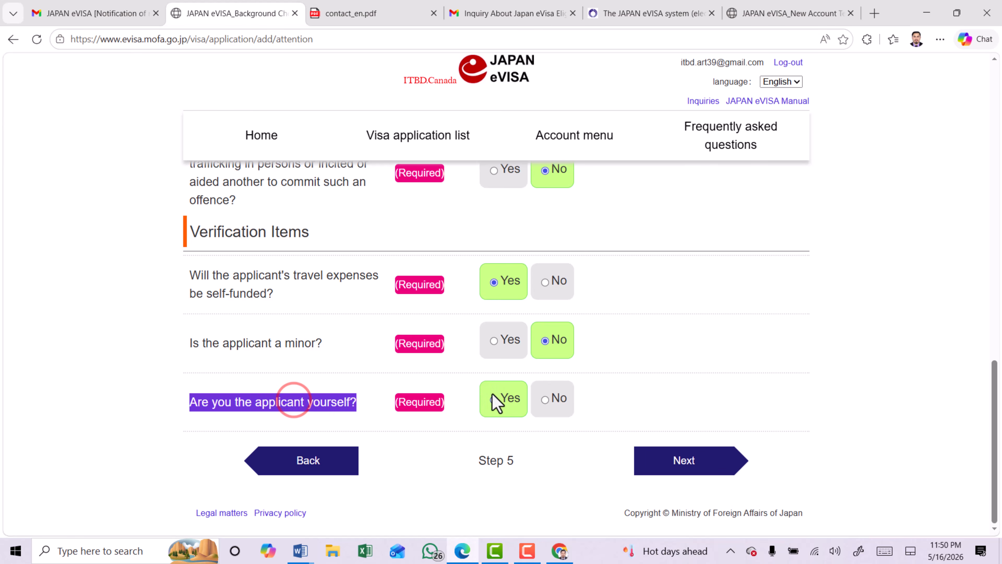
{"action": "left_click", "coordinate": [679, 464]}
- Review the list of required supporting documents and their requirements, from the itinerary with flight information through the Exit/Re-Entry Visa
{"action": "left_click_drag", "start_coordinate": [196, 336], "coordinate": [362, 338]}
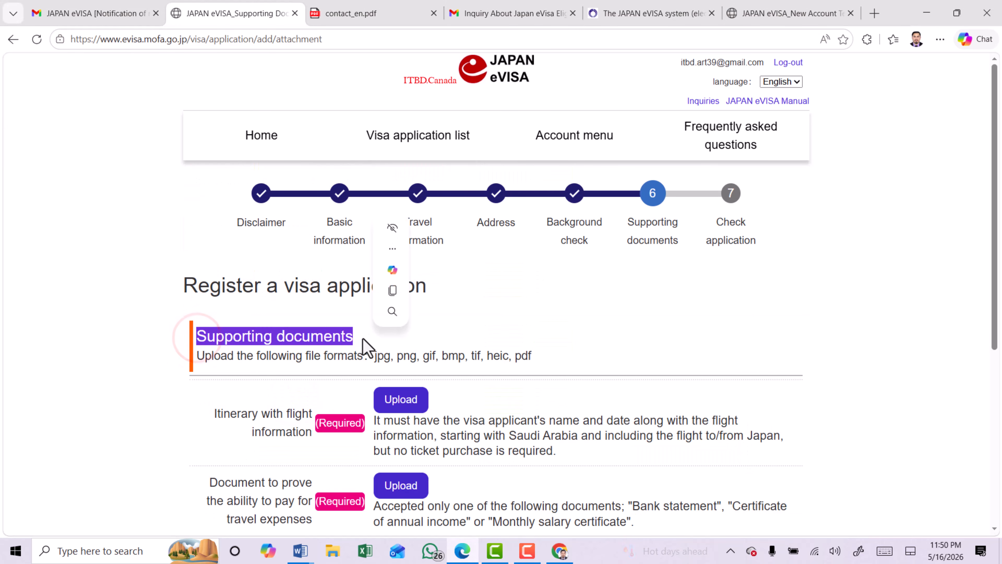
{"action": "scroll", "coordinate": [365, 278], "scroll_direction": "down", "scroll_amount": 4}
{"action": "scroll", "coordinate": [266, 288], "scroll_direction": "up", "scroll_amount": 1}
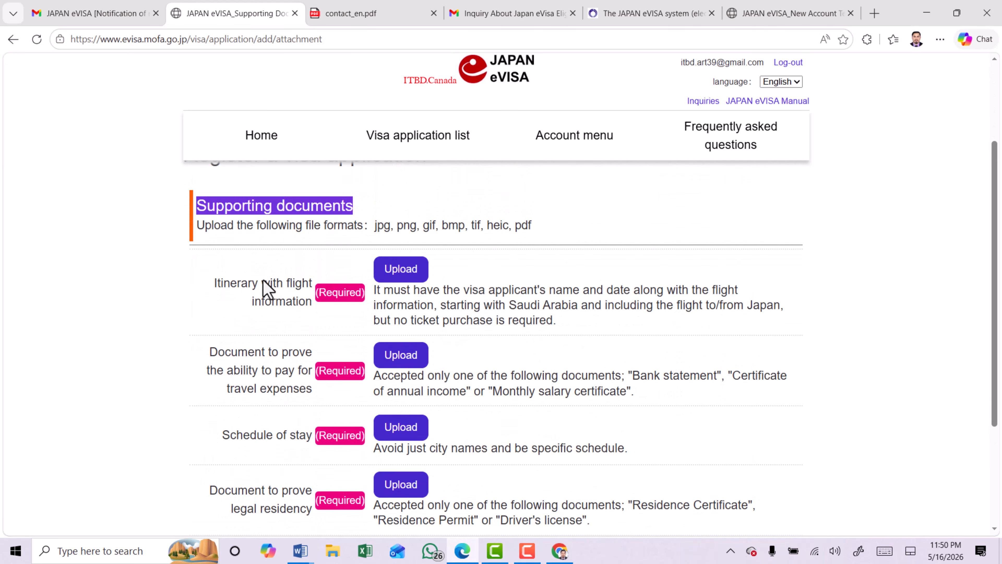
{"action": "left_click_drag", "start_coordinate": [213, 282], "coordinate": [315, 334]}
{"action": "scroll", "coordinate": [307, 309], "scroll_direction": "down", "scroll_amount": 1}
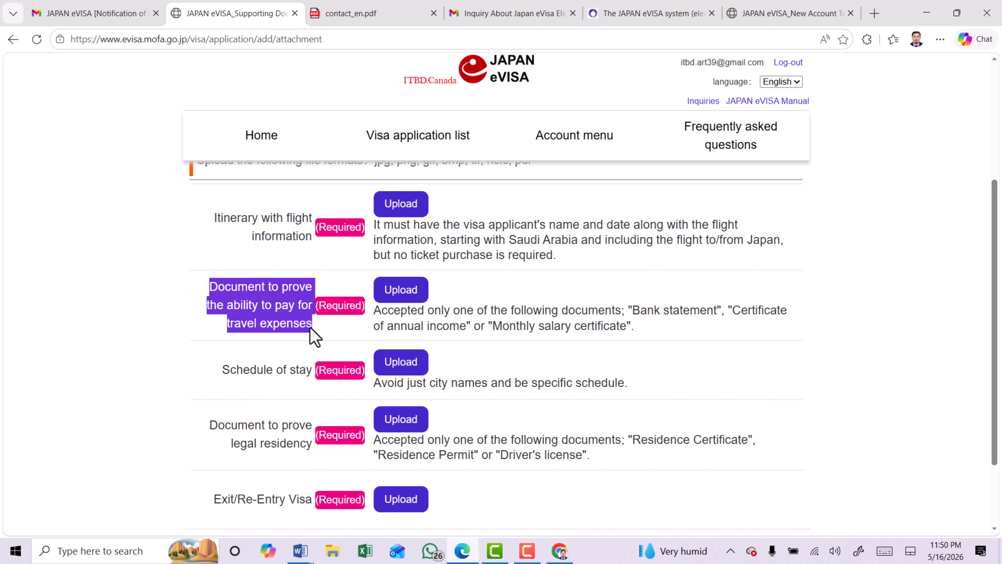
{"action": "scroll", "coordinate": [266, 316], "scroll_direction": "down", "scroll_amount": 1}
{"action": "left_click_drag", "start_coordinate": [216, 304], "coordinate": [300, 310]}
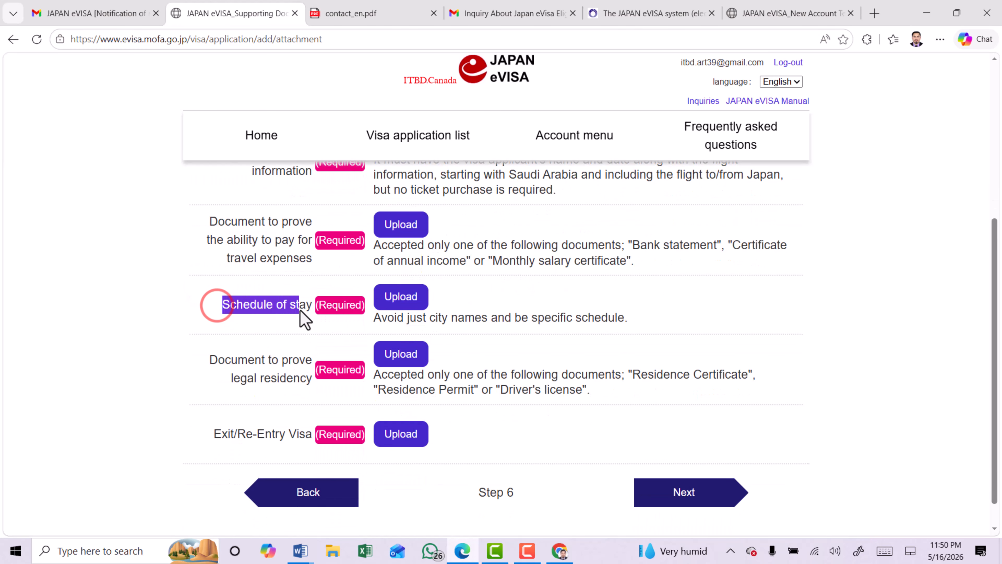
{"action": "left_click_drag", "start_coordinate": [208, 358], "coordinate": [314, 383]}
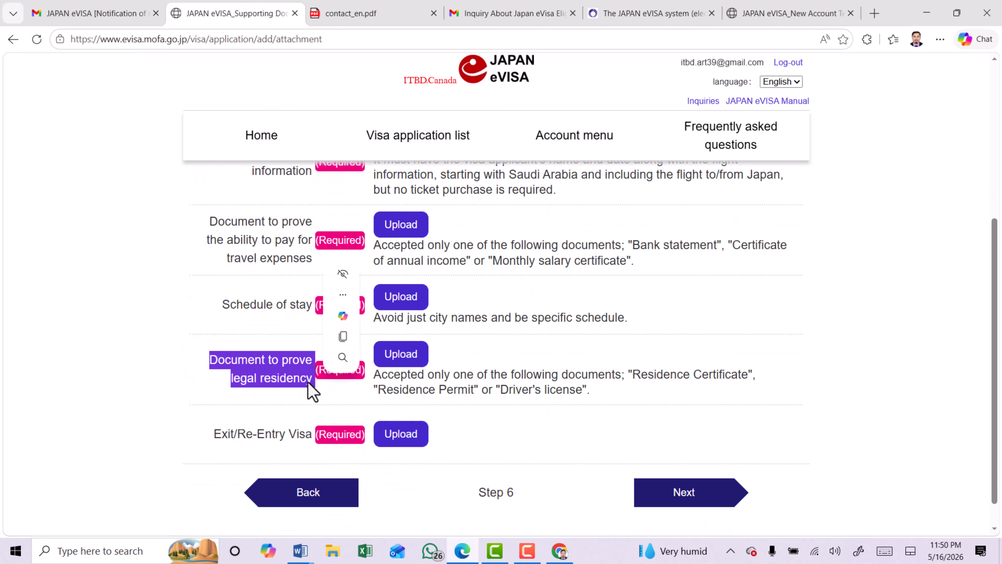
{"action": "scroll", "coordinate": [276, 395], "scroll_direction": "down", "scroll_amount": 1}
{"action": "left_click_drag", "start_coordinate": [209, 401], "coordinate": [307, 401]}
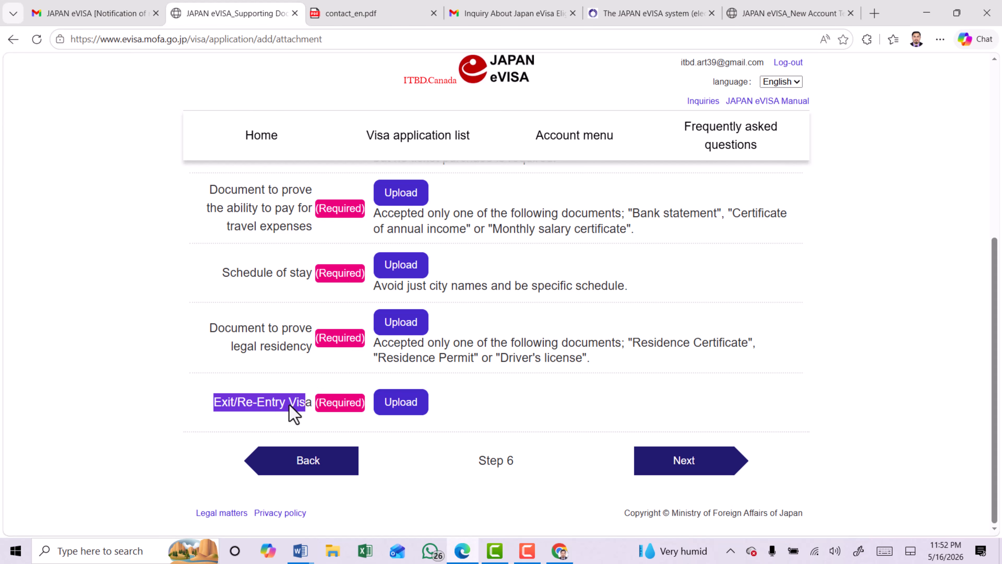
{"action": "left_click", "coordinate": [289, 404]}
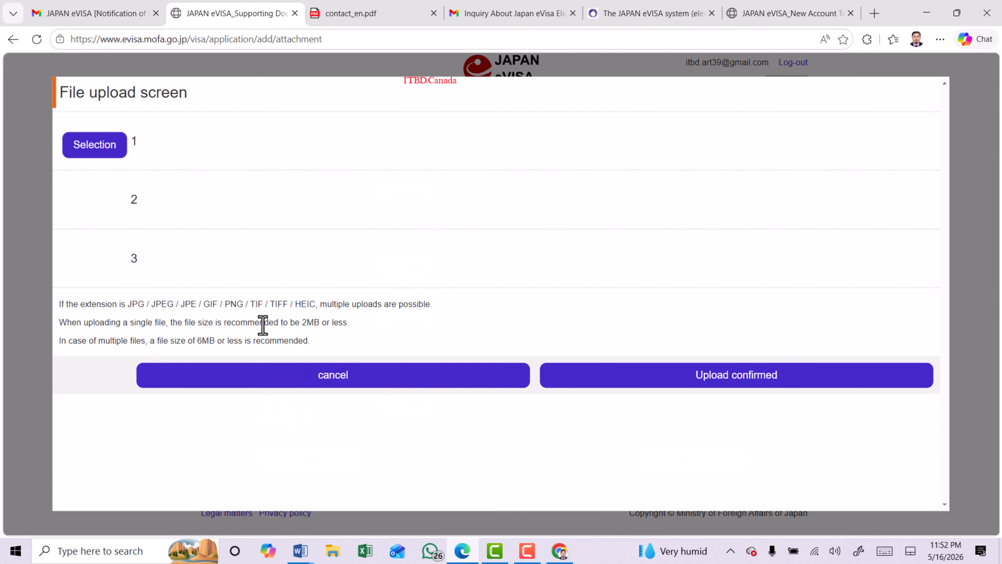
- Upload Bank Statement.pdf as the document proving the ability to pay for travel expenses, and confirm the upload
{"action": "left_click", "coordinate": [334, 371]}
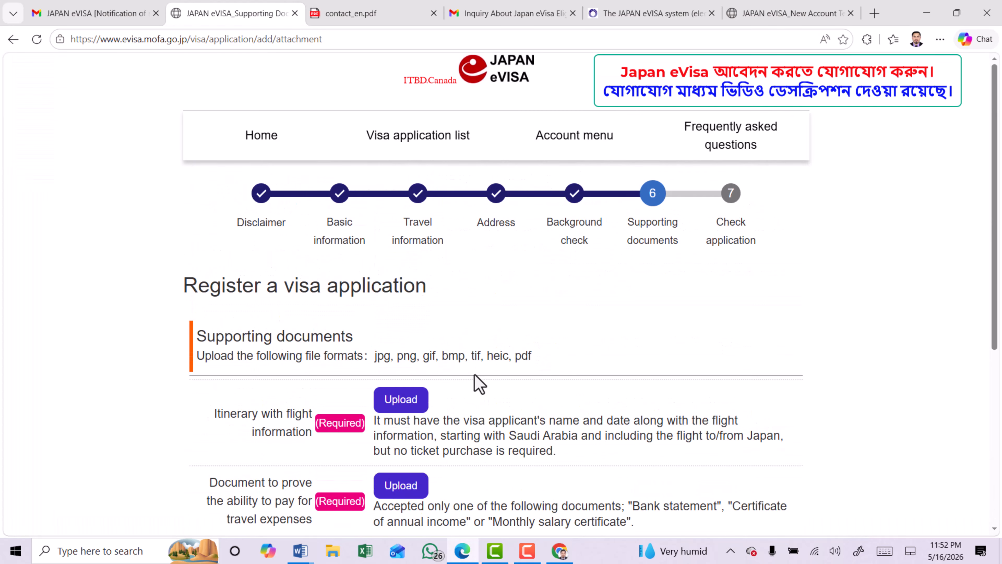
{"action": "scroll", "coordinate": [357, 371], "scroll_direction": "down", "scroll_amount": 5}
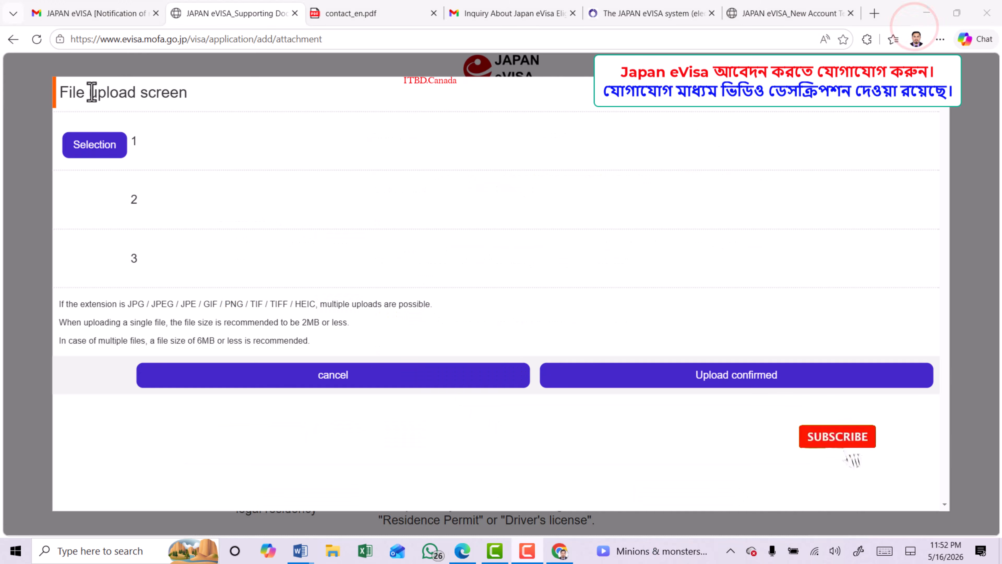
{"action": "left_click_drag", "start_coordinate": [56, 91], "coordinate": [196, 94]}
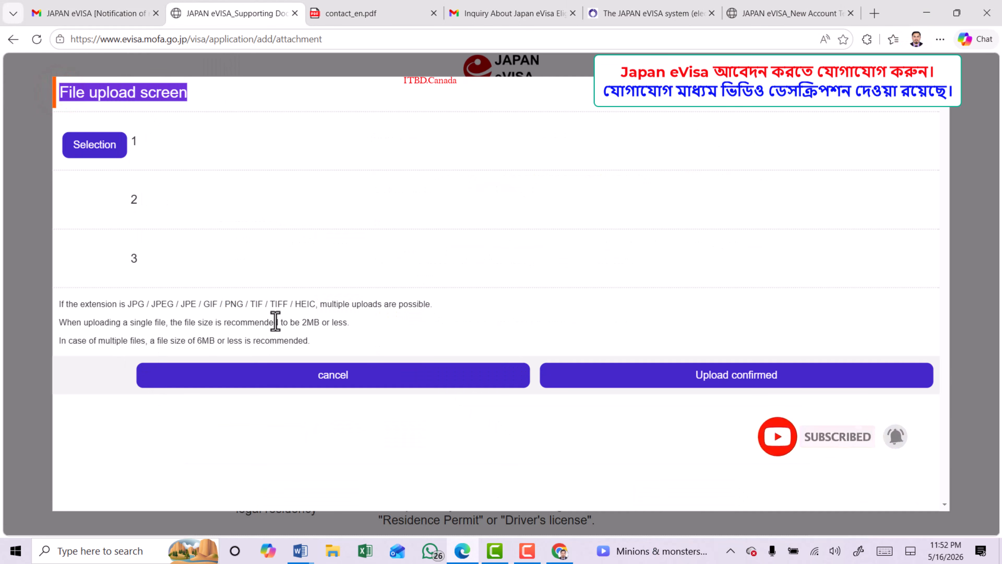
{"action": "left_click_drag", "start_coordinate": [227, 322], "coordinate": [345, 322]}
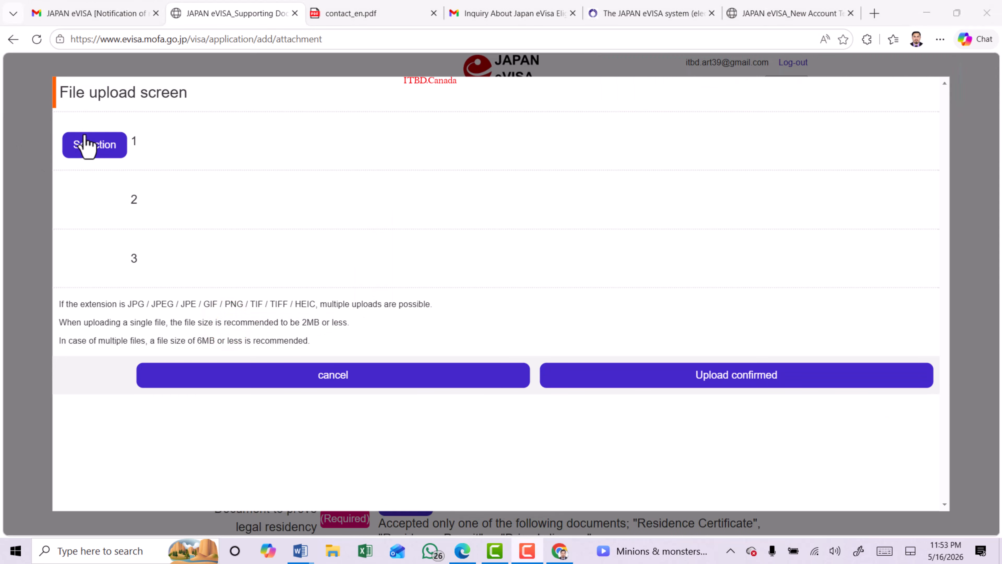
{"action": "left_click", "coordinate": [96, 148]}
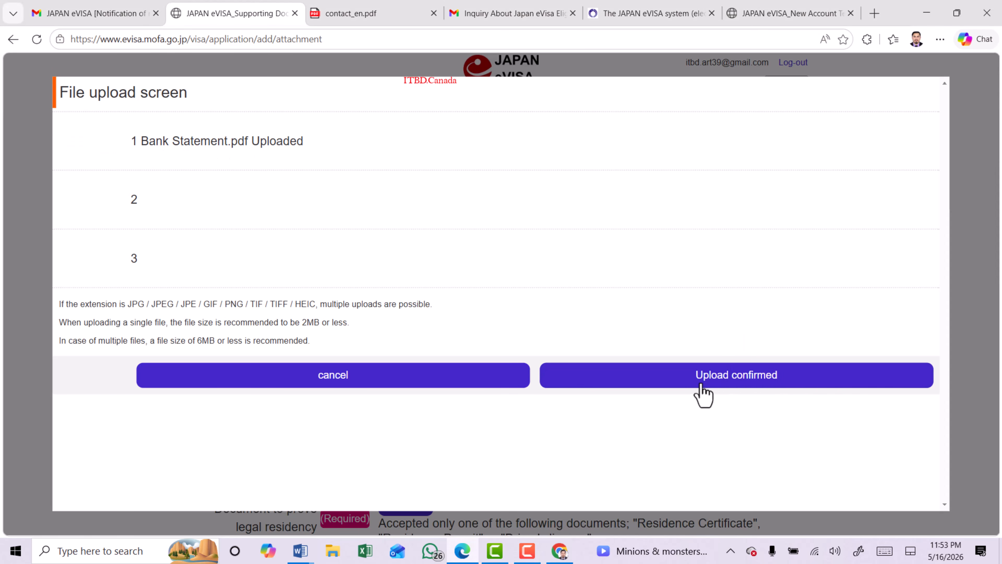
{"action": "left_click", "coordinate": [744, 389]}
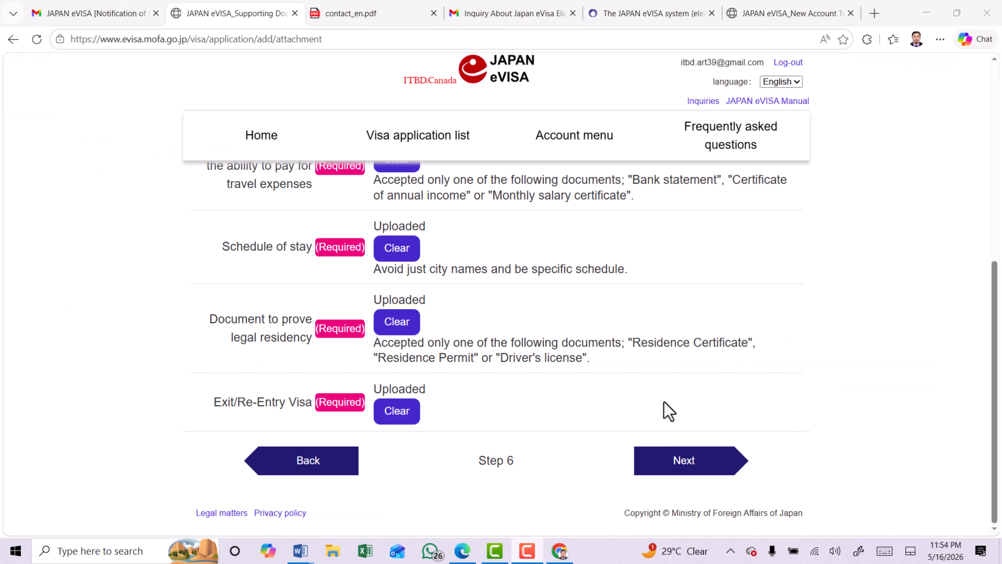
- Proceed from the supporting documents to the application check page and confirm the registration of the visa application
{"action": "left_click", "coordinate": [684, 473]}
{"action": "left_click_drag", "start_coordinate": [183, 285], "coordinate": [616, 304]}
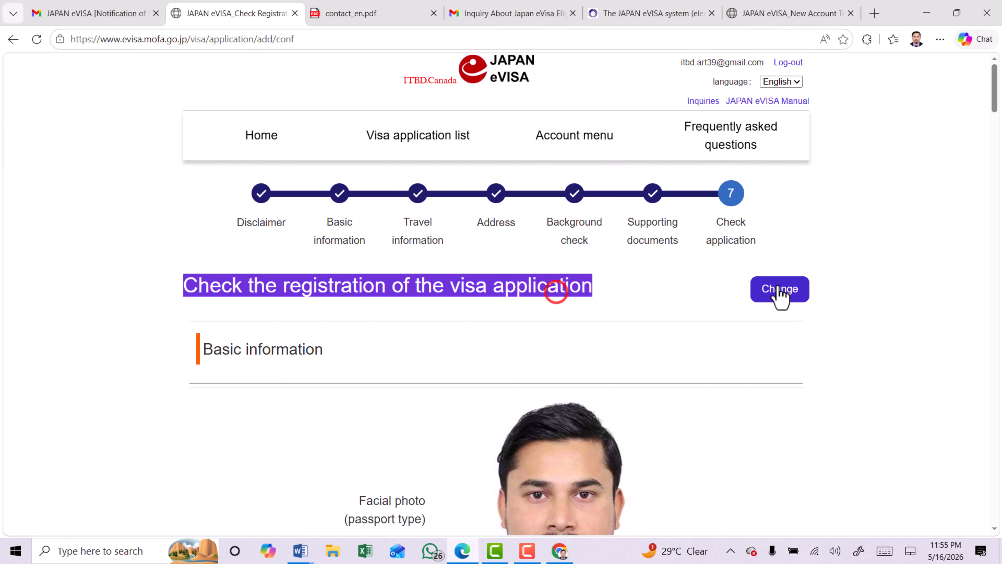
{"action": "left_click", "coordinate": [529, 285]}
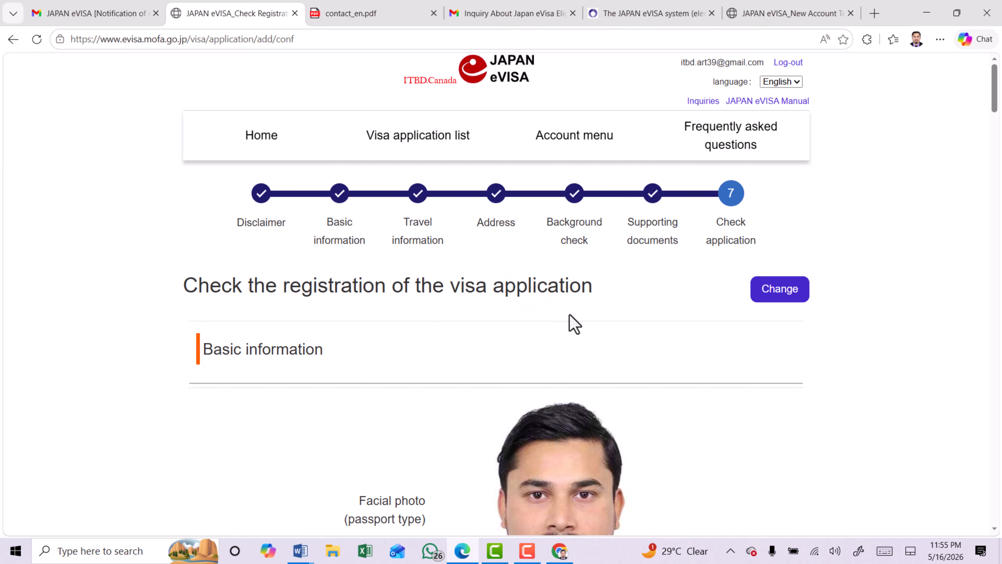
{"action": "key", "text": "End"}
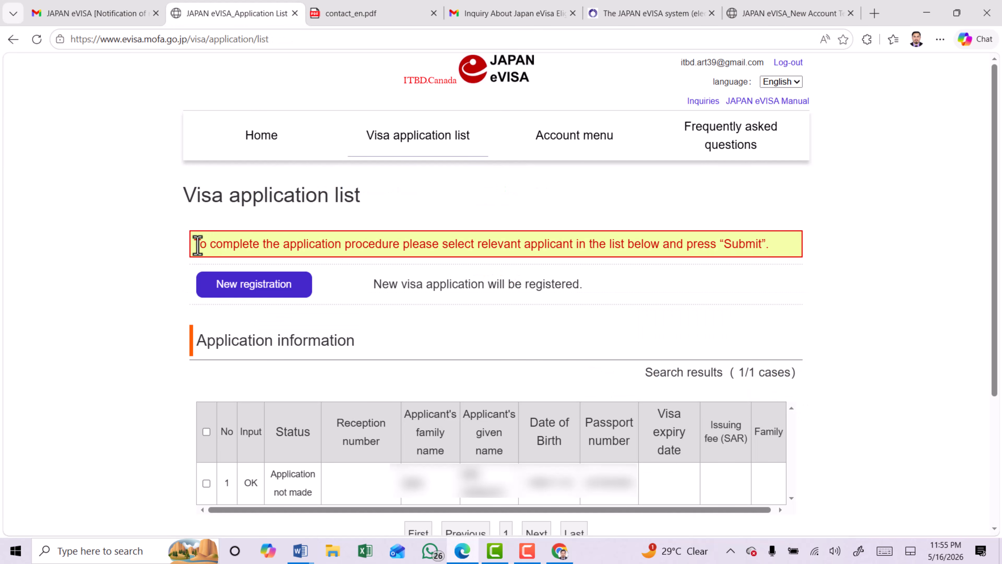
- Select the applicant's not-yet-made application in the visa application list
{"action": "left_click_drag", "start_coordinate": [197, 244], "coordinate": [785, 260]}
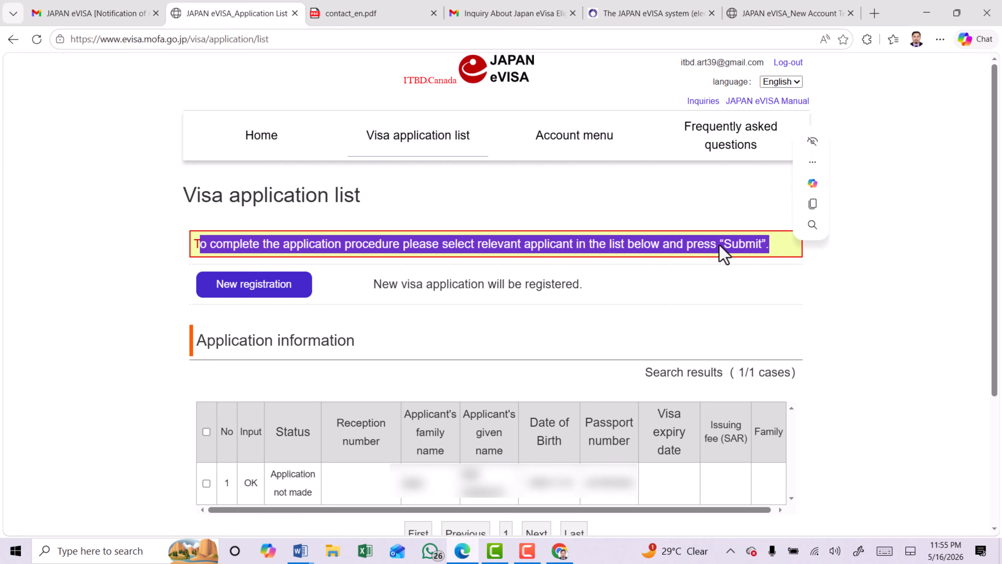
{"action": "left_click", "coordinate": [629, 241]}
{"action": "scroll", "coordinate": [631, 241], "scroll_direction": "down", "scroll_amount": 3}
{"action": "left_click_drag", "start_coordinate": [194, 220], "coordinate": [364, 226]}
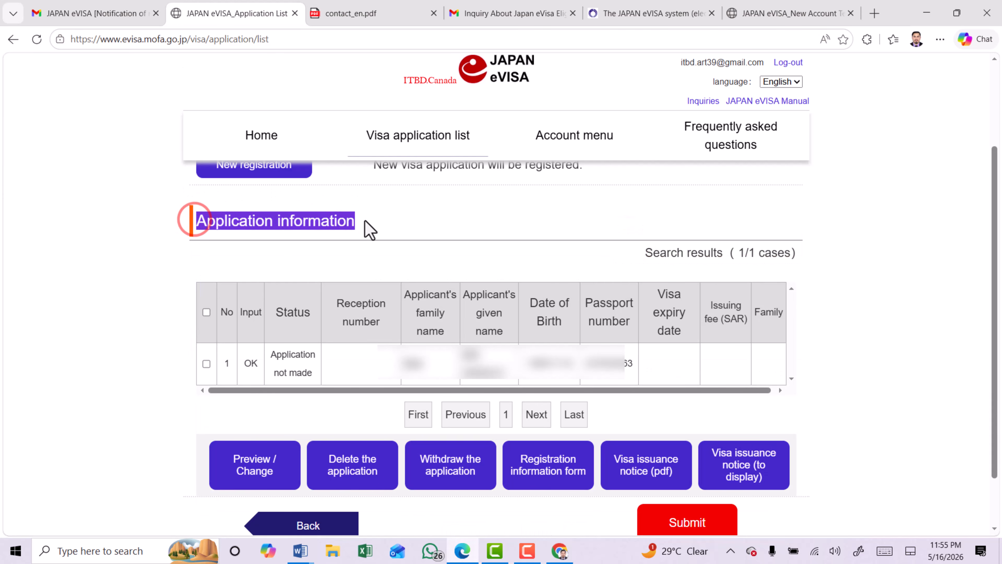
{"action": "left_click", "coordinate": [207, 364]}
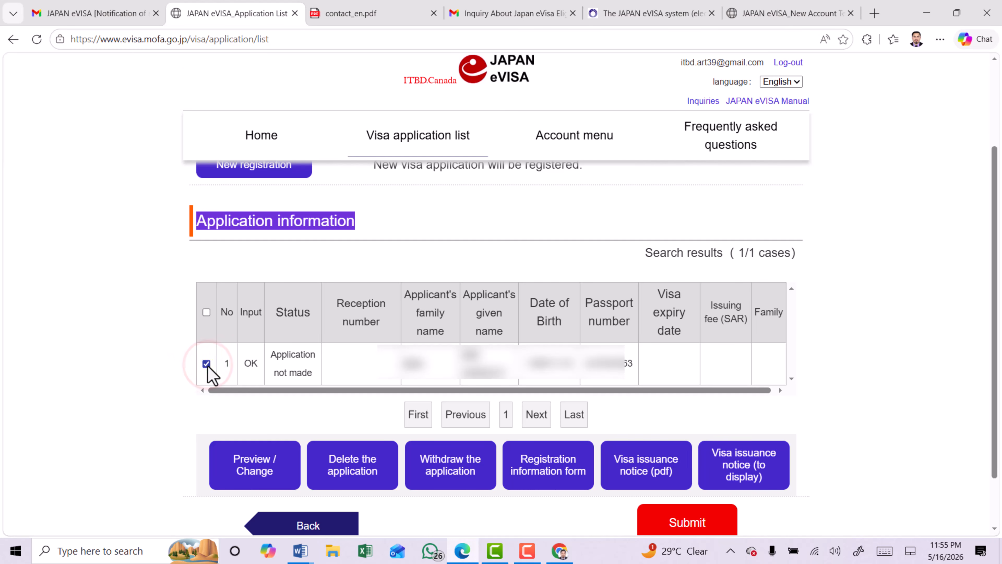